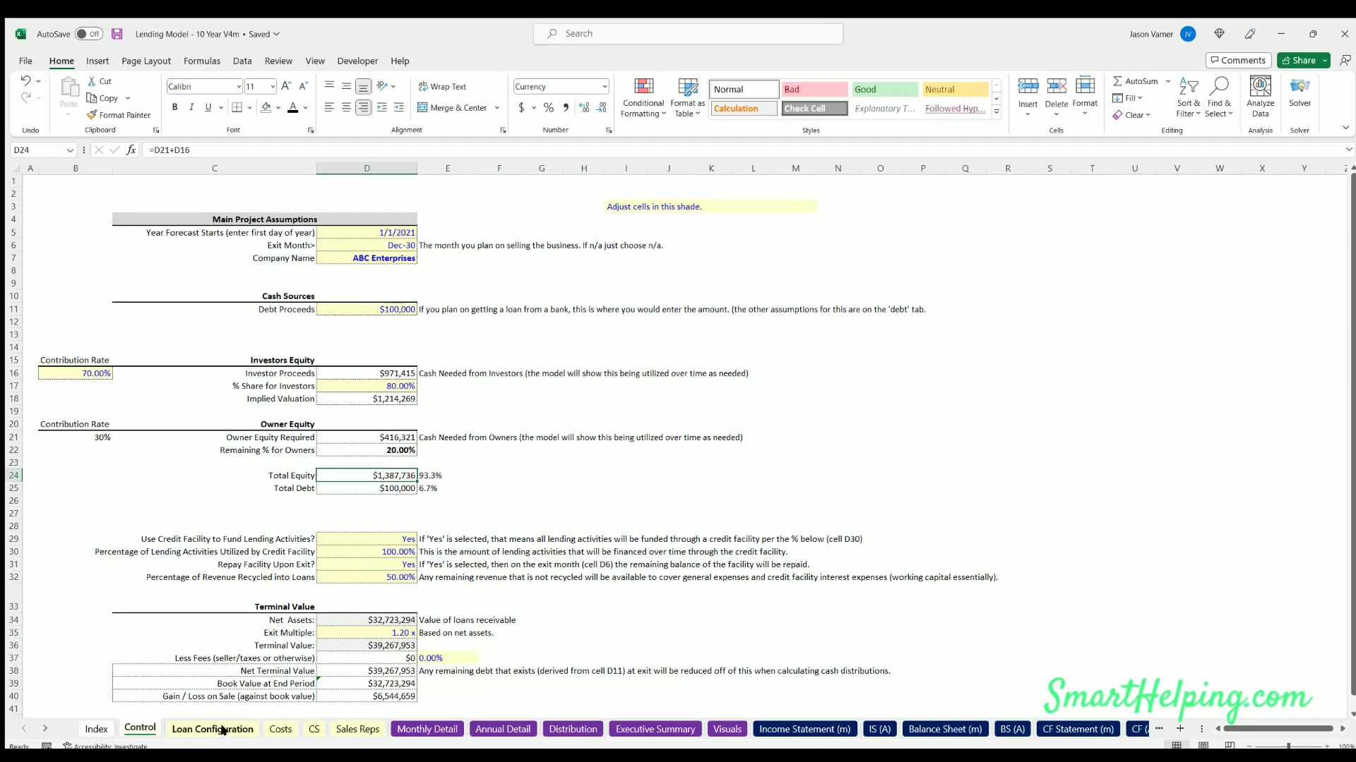
# Review the credit facility settings in C29:D32 and the Investors Equity section on the Control sheet
pyautogui.moveTo(367, 538); pyautogui.dragTo(277, 573)
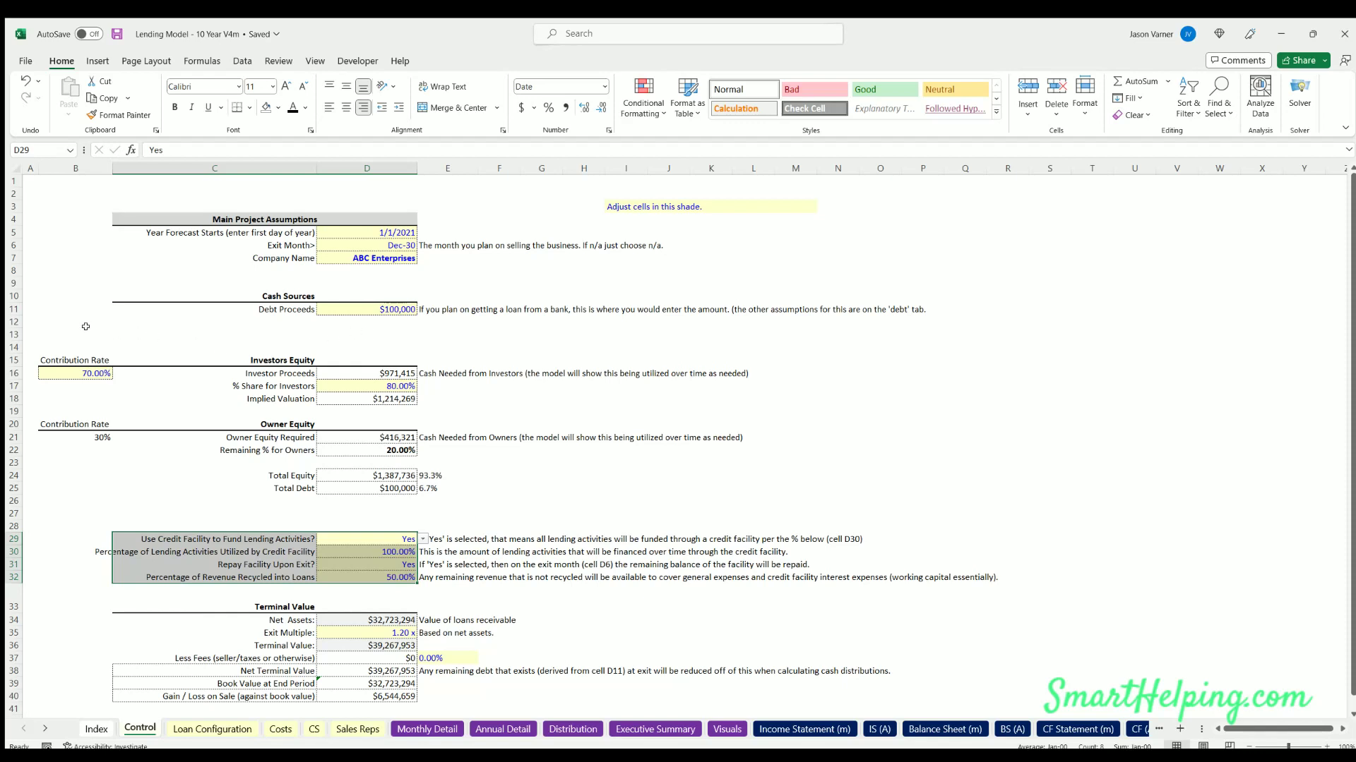
pyautogui.moveTo(83, 325); pyautogui.dragTo(362, 327)
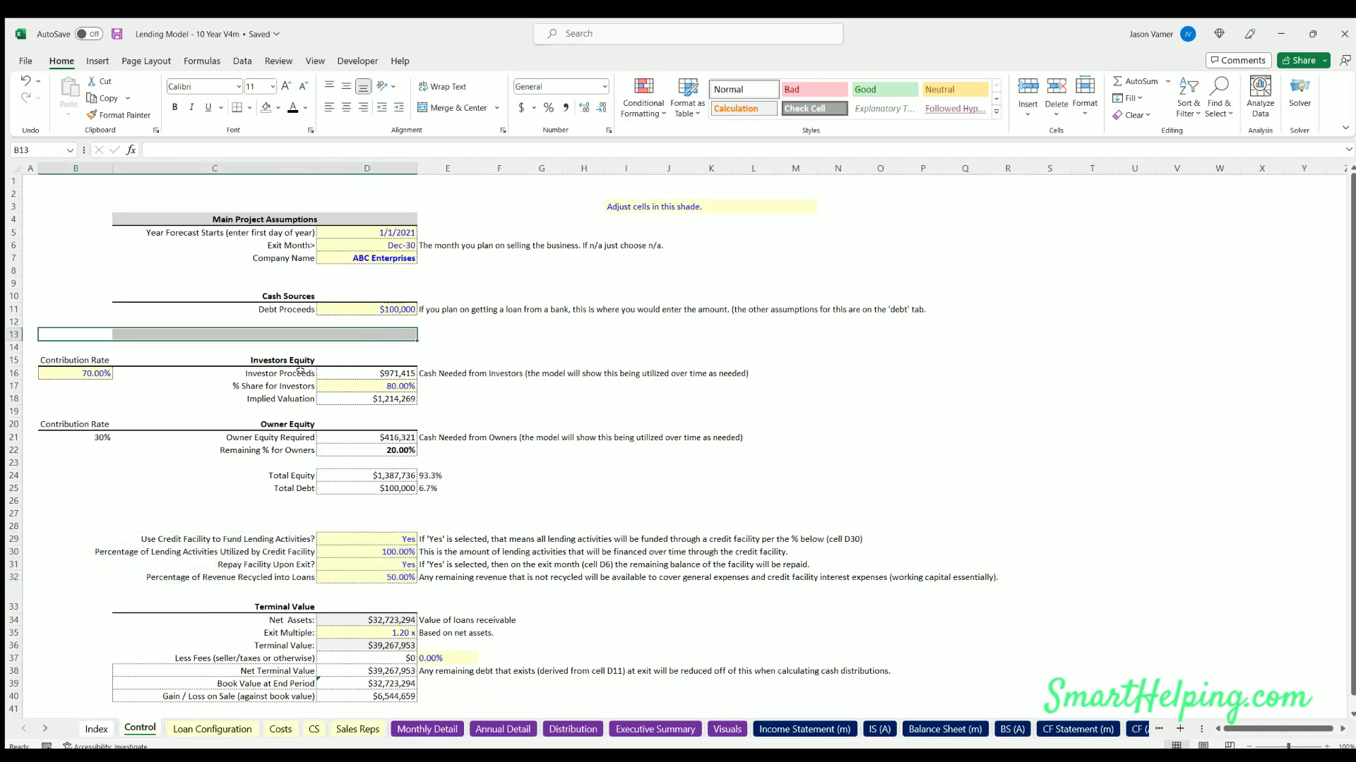
pyautogui.click(280, 370)
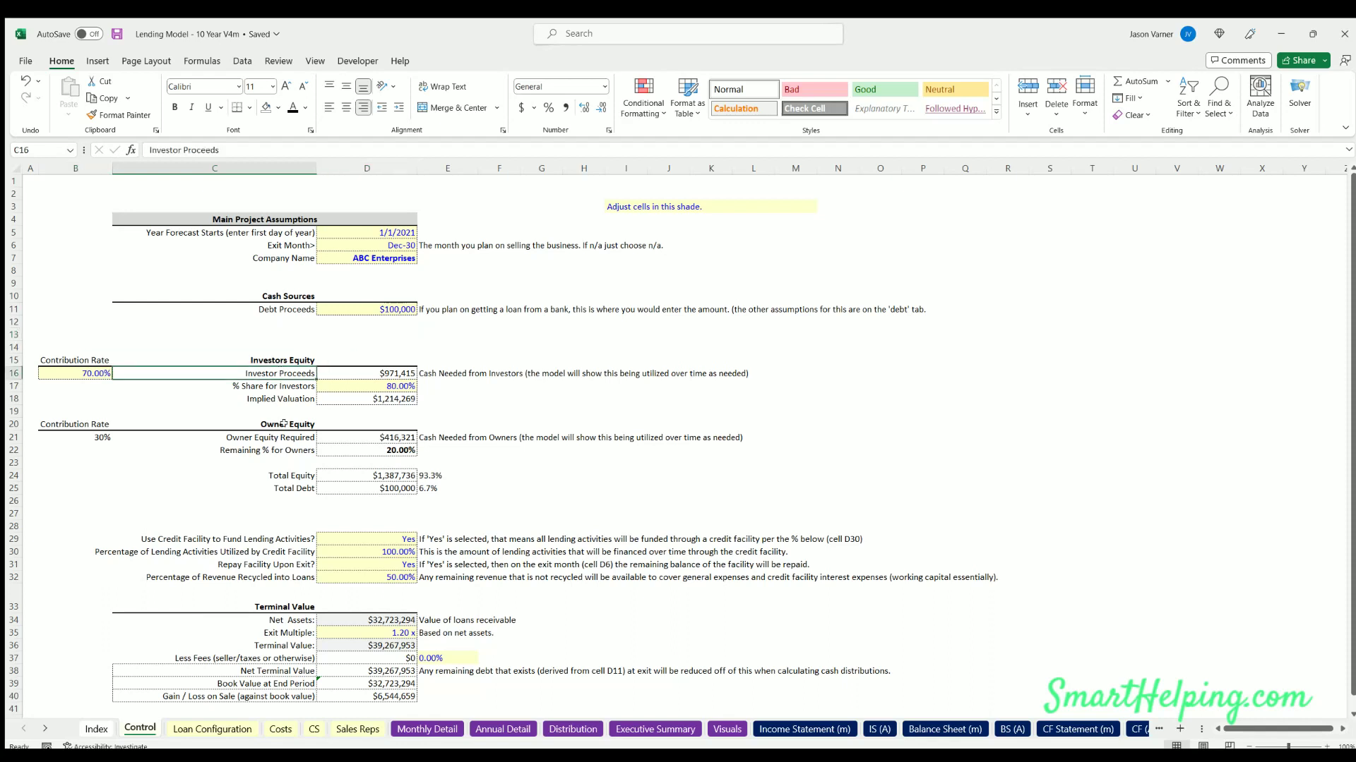
# Set the investors' contribution rate in B16 to 60%
pyautogui.click(86, 372)
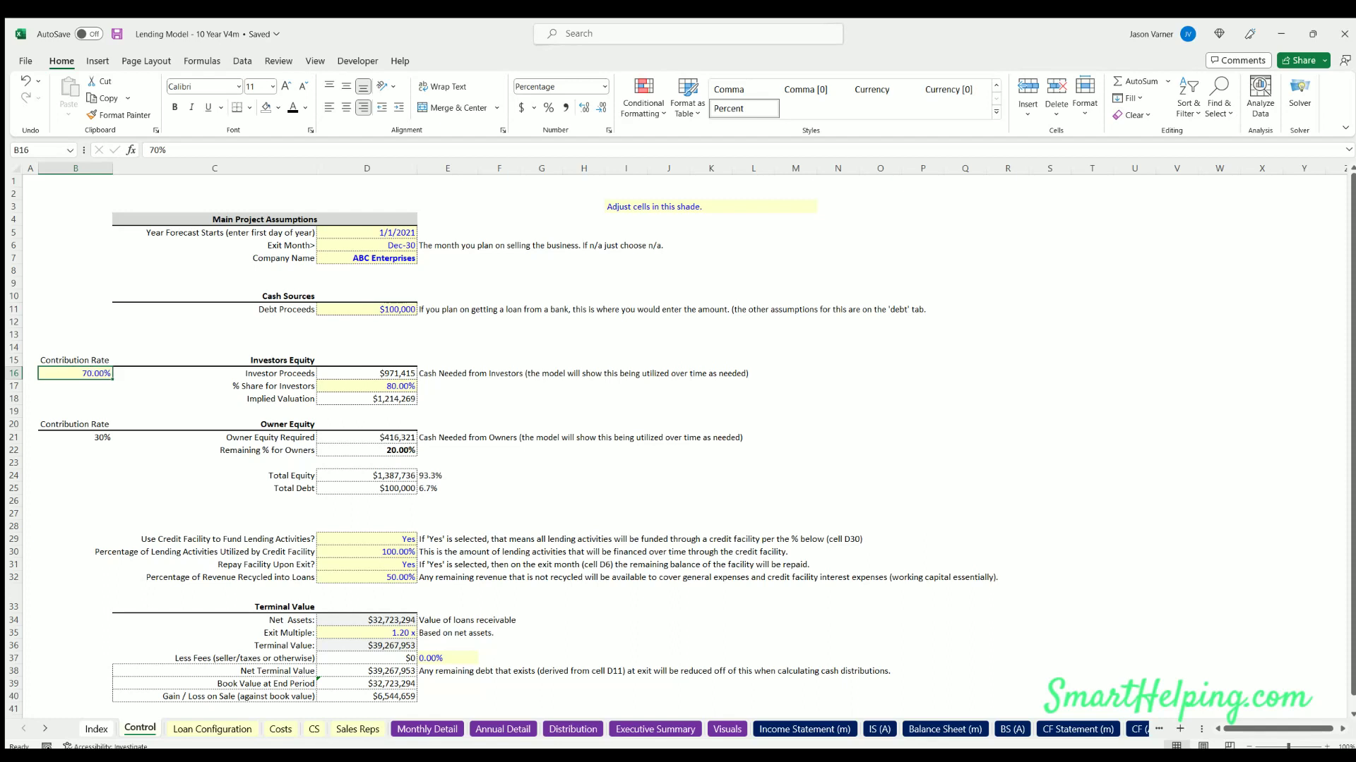
pyautogui.write('60')
pyautogui.press('Return')
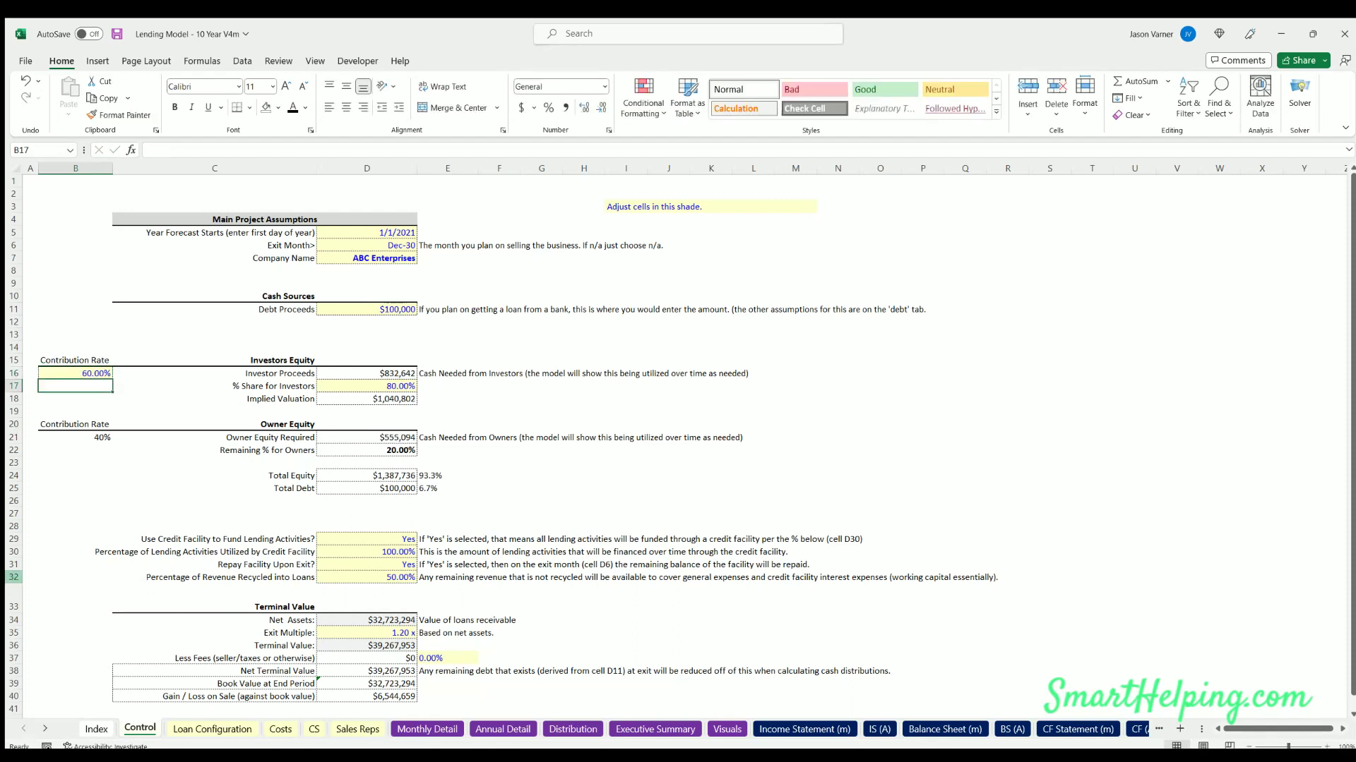
# Set the investors' contribution rate in B16 to 80% and inspect the owners' contribution rate formula in B21
pyautogui.press('Up')
pyautogui.write('80')
pyautogui.press('Return')
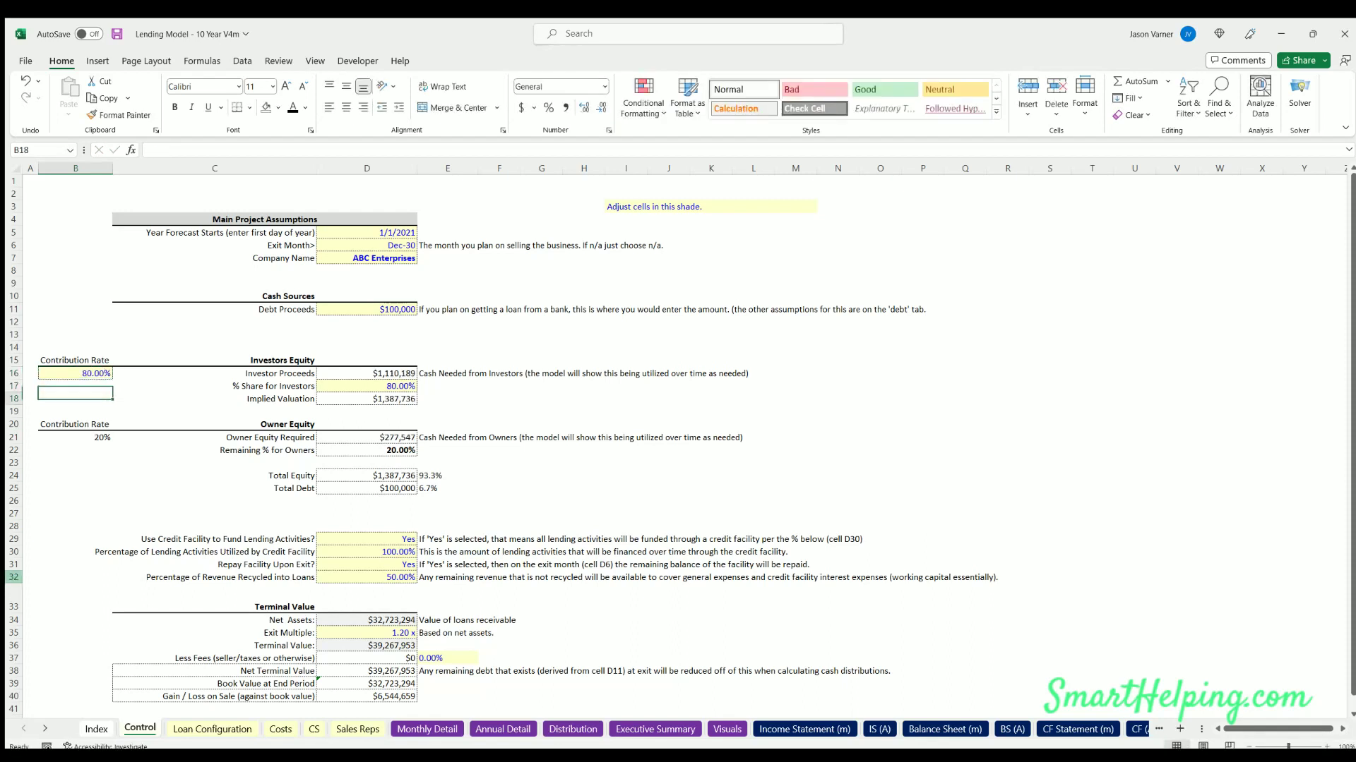
pyautogui.press('Down')
pyautogui.press('Down')
pyautogui.press('Down')
pyautogui.press('Down')
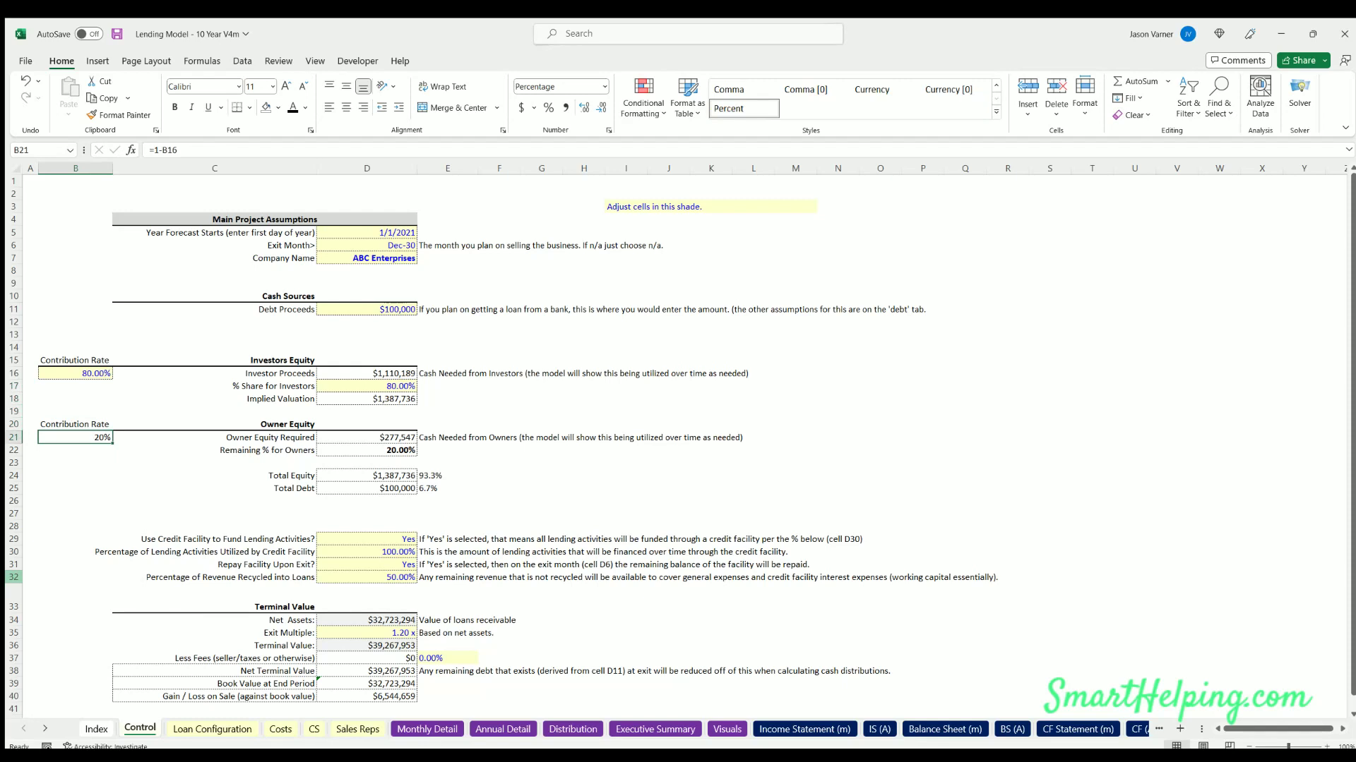
# Set the investors' contribution rate in B16 to 0% and check the Owner Equity section
pyautogui.press('Up')
pyautogui.press('Up')
pyautogui.press('Up')
pyautogui.press('Up')
pyautogui.press('Up')
pyautogui.write('0')
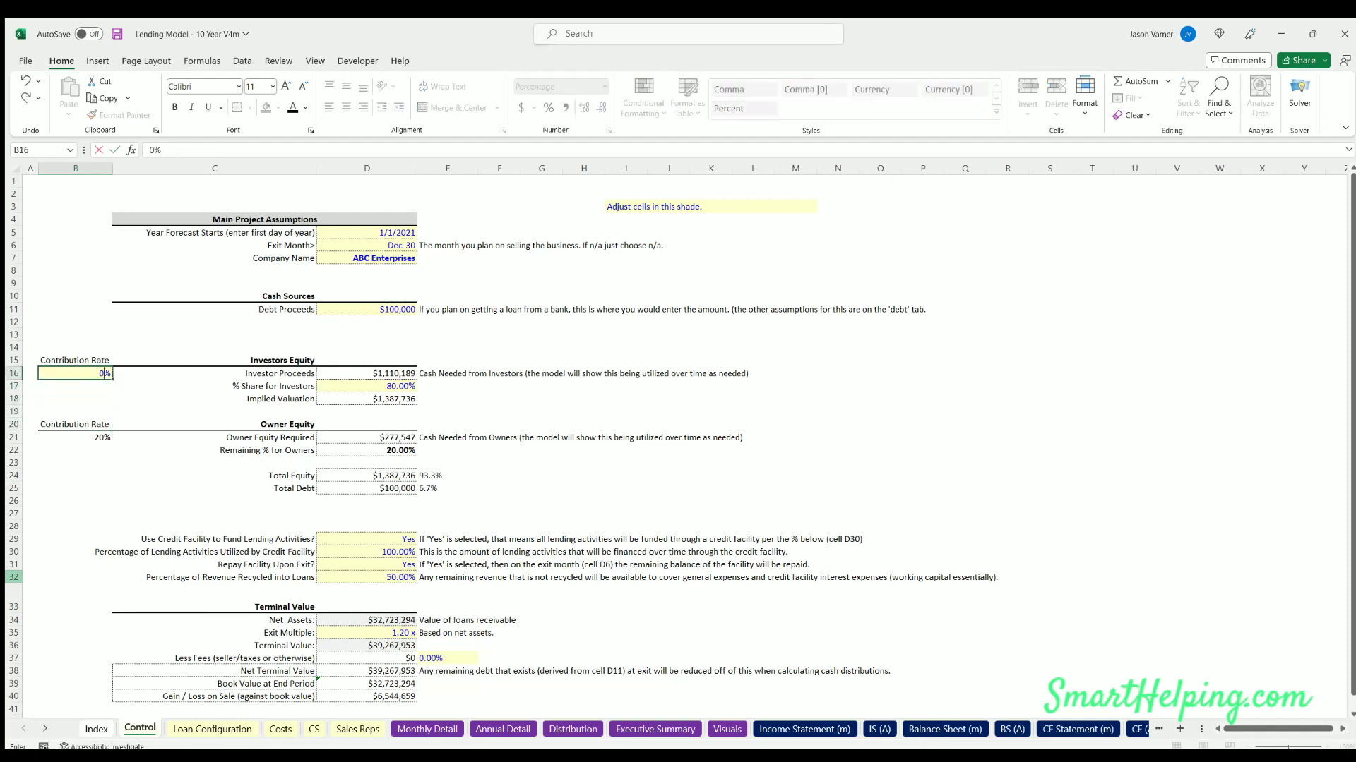
pyautogui.press('Return')
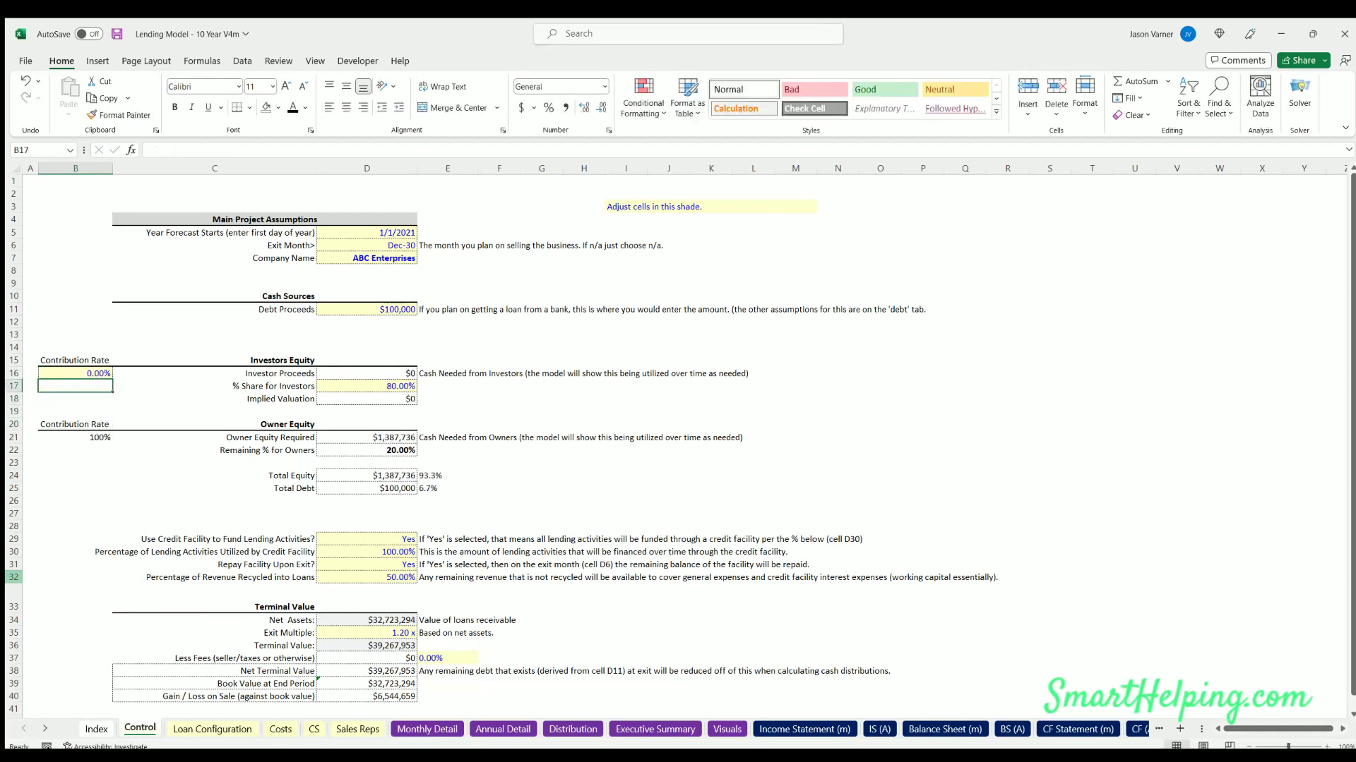
pyautogui.press('Down')
pyautogui.press('Down')
pyautogui.press('Down')
pyautogui.press('Right')
pyautogui.press('Right')
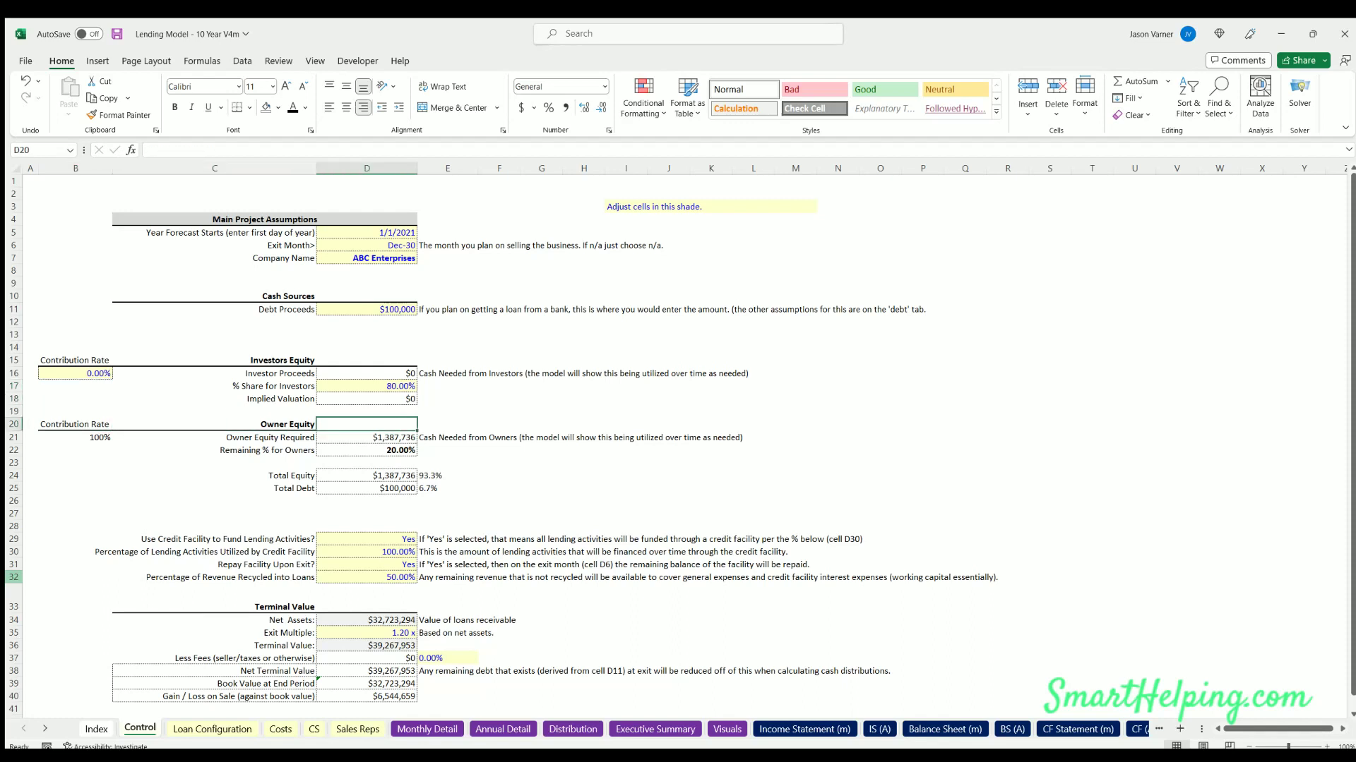
# Return to the investors' contribution rate in B16 and set it to 80%
pyautogui.press('Left')
pyautogui.press('Left')
pyautogui.press('Up')
pyautogui.press('Up')
pyautogui.press('Up')
pyautogui.press('Up')
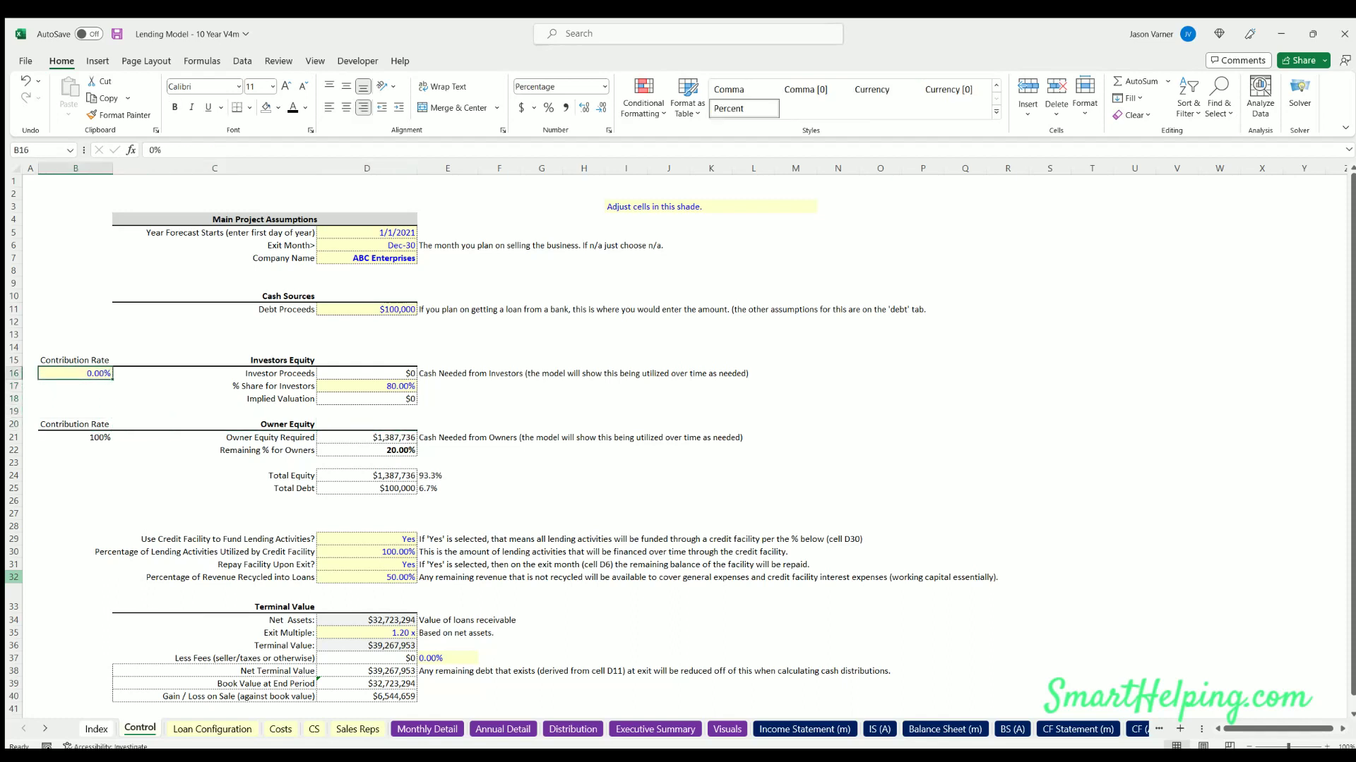
pyautogui.write('80')
pyautogui.press('Return')
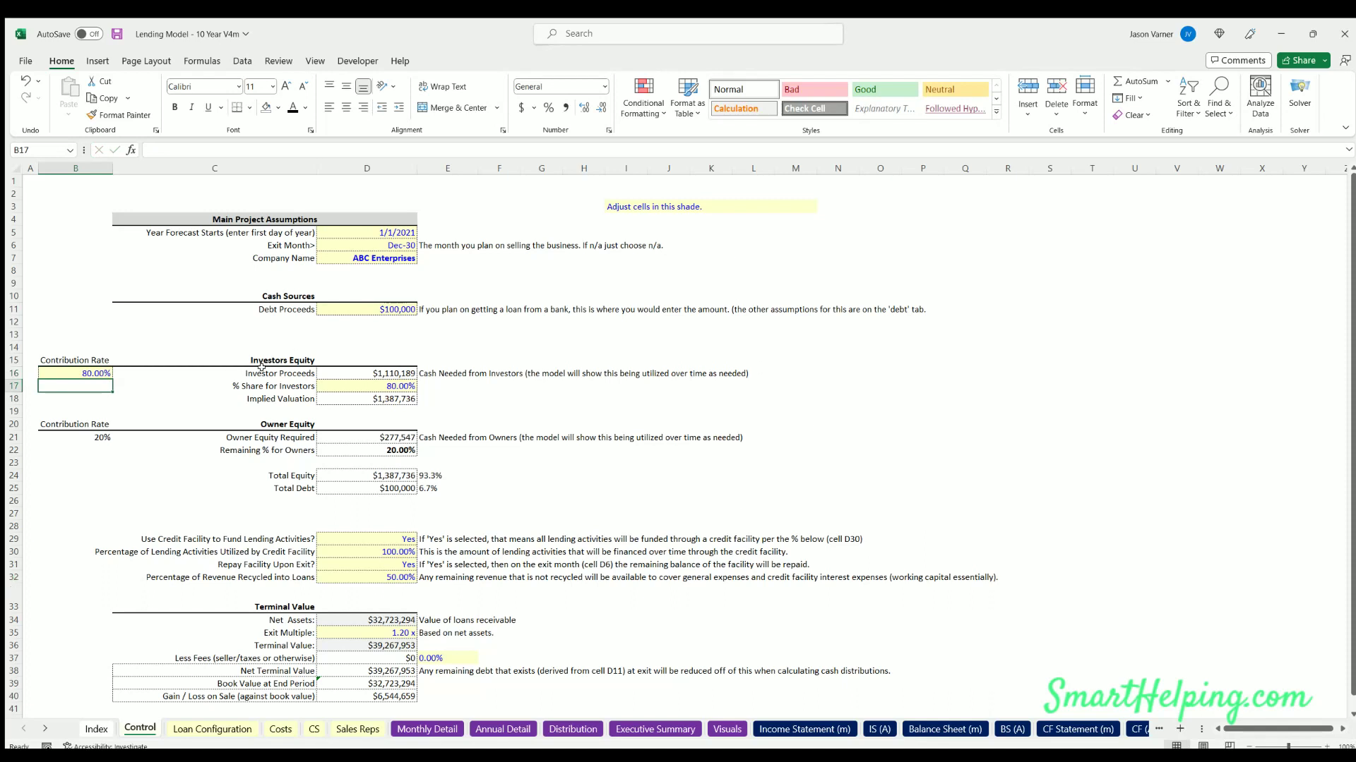
# Examine the investor proceeds, owner equity and total equity cells, and the Cash Outlays row on the Distribution sheet
pyautogui.click(353, 370)
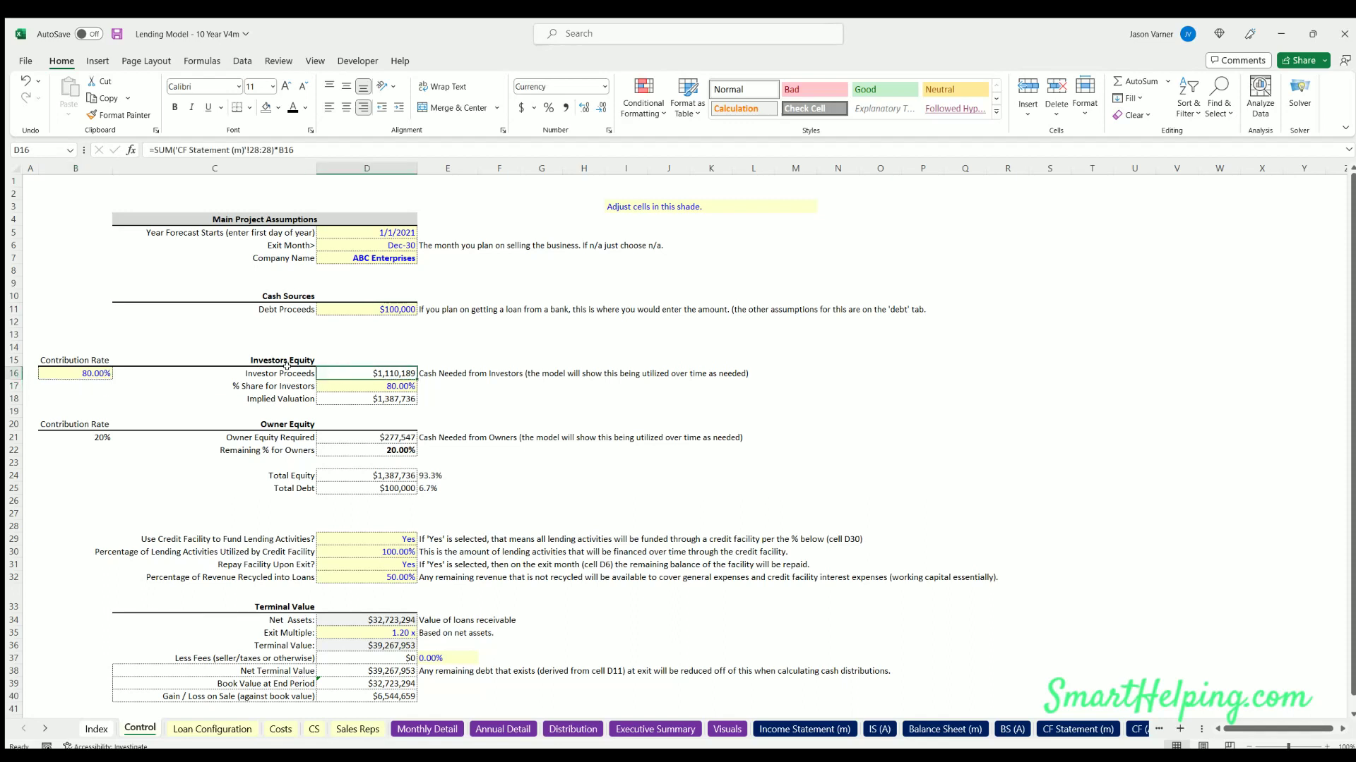
pyautogui.click(278, 435)
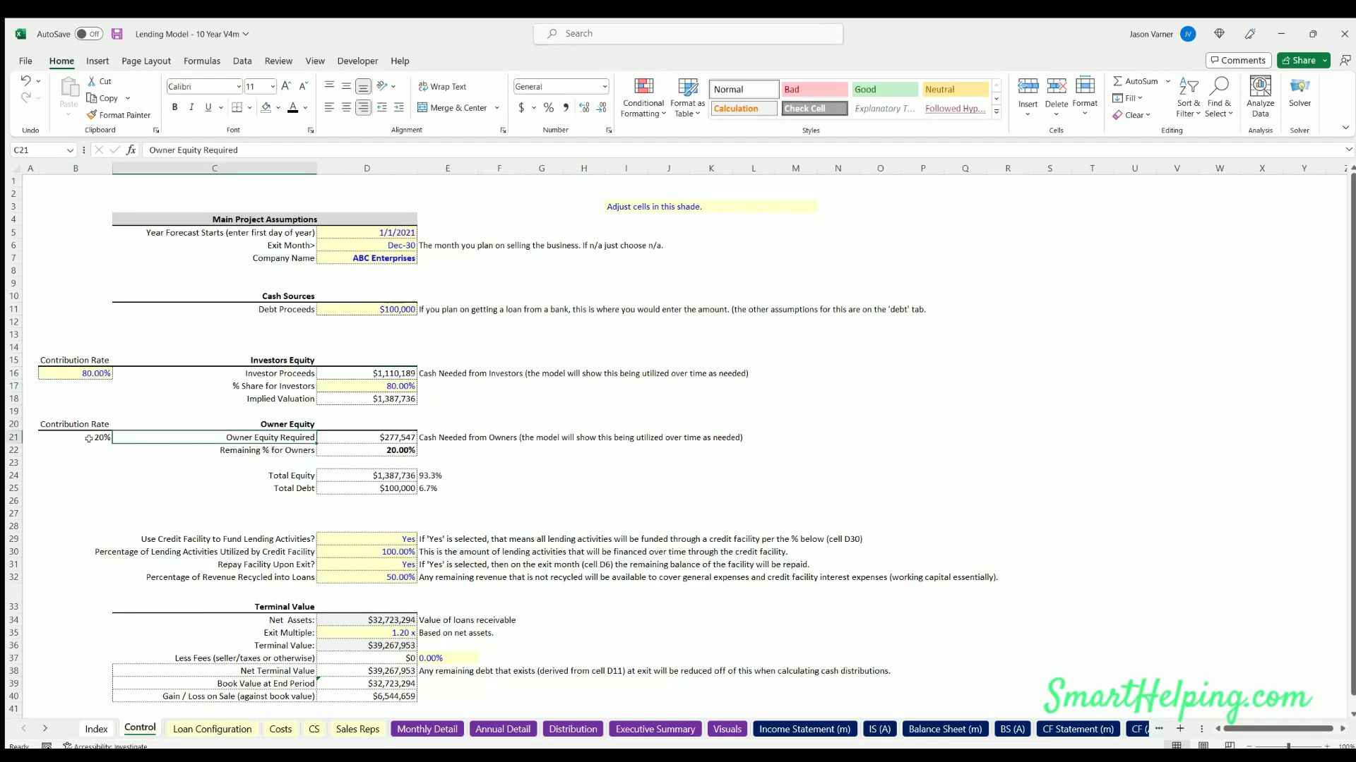
pyautogui.click(381, 473)
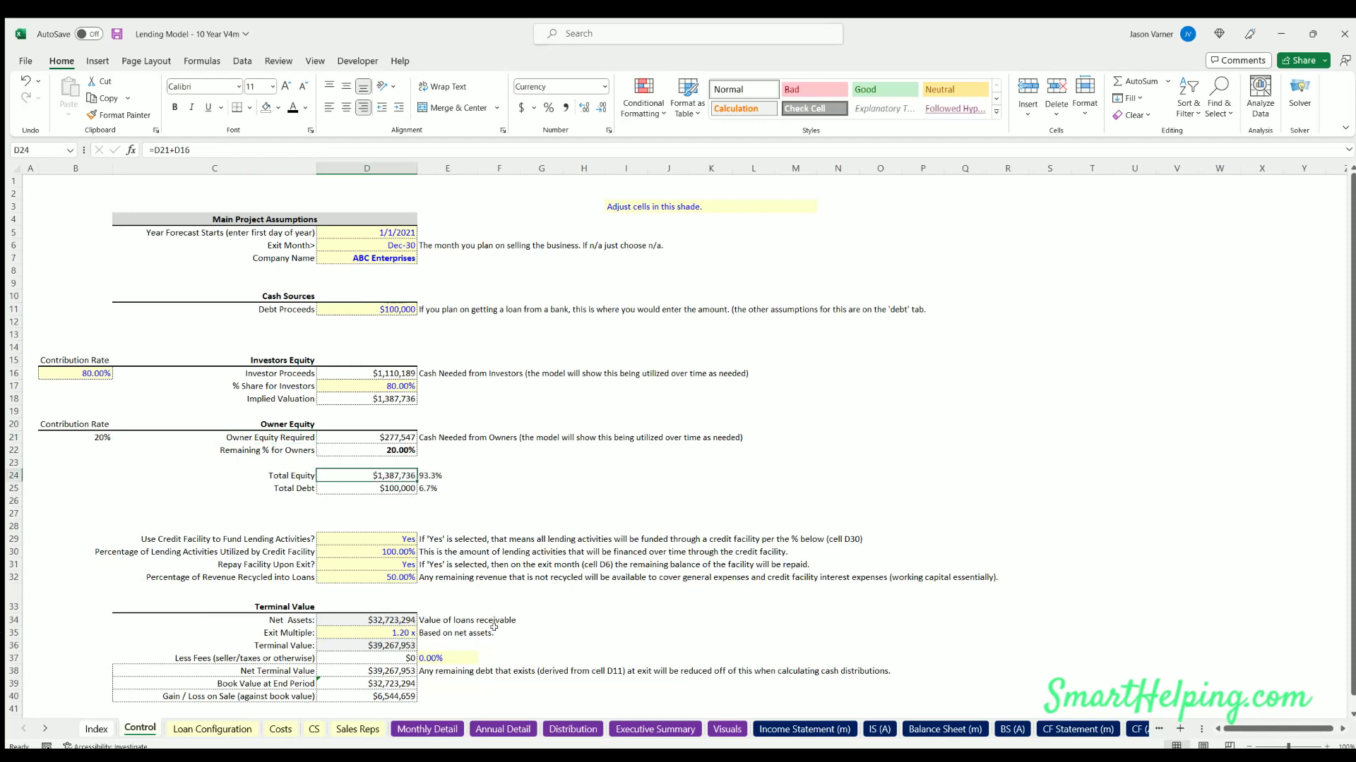
pyautogui.click(573, 729)
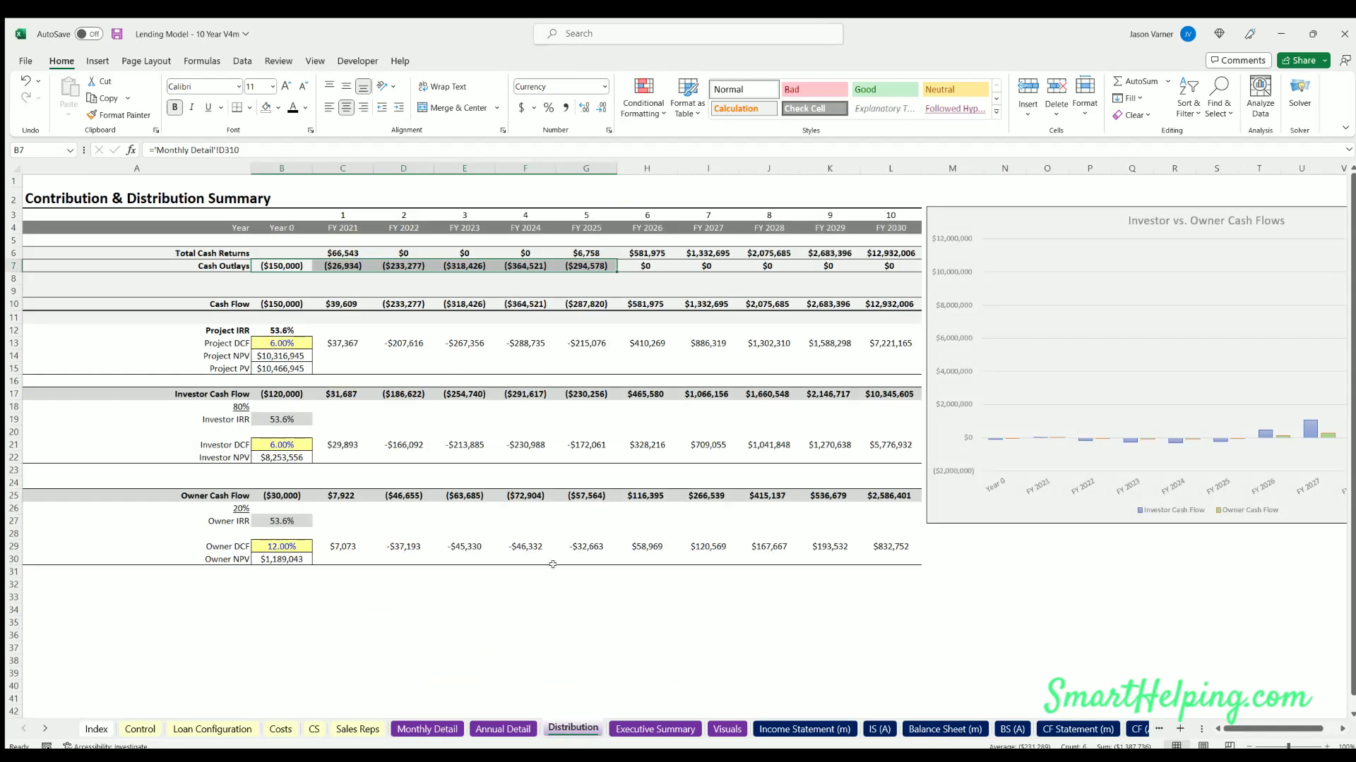
pyautogui.moveTo(272, 262); pyautogui.dragTo(870, 258)
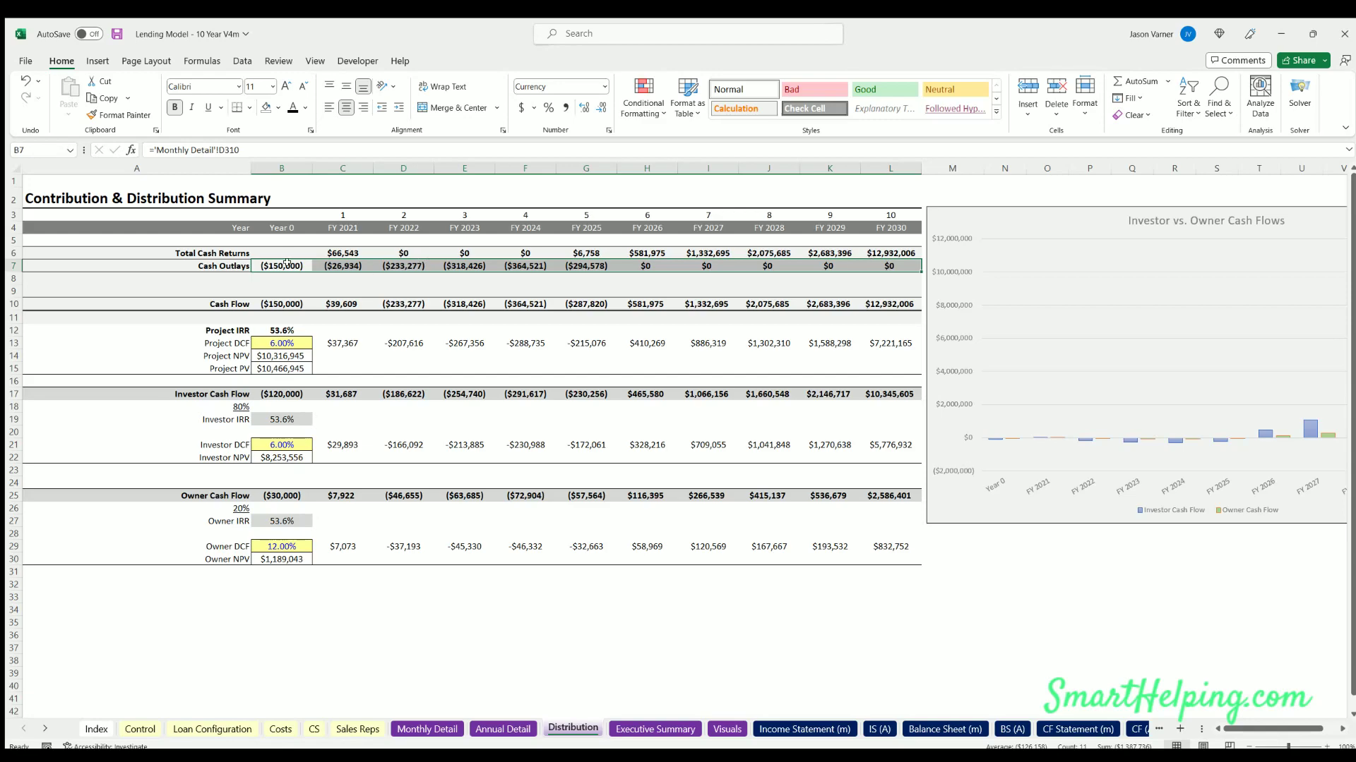
# Examine the monthly Cash Flow After Taxes row on the Monthly Detail sheet, from January to May 2021
pyautogui.click(422, 729)
pyautogui.scroll(-20, 327, 538)
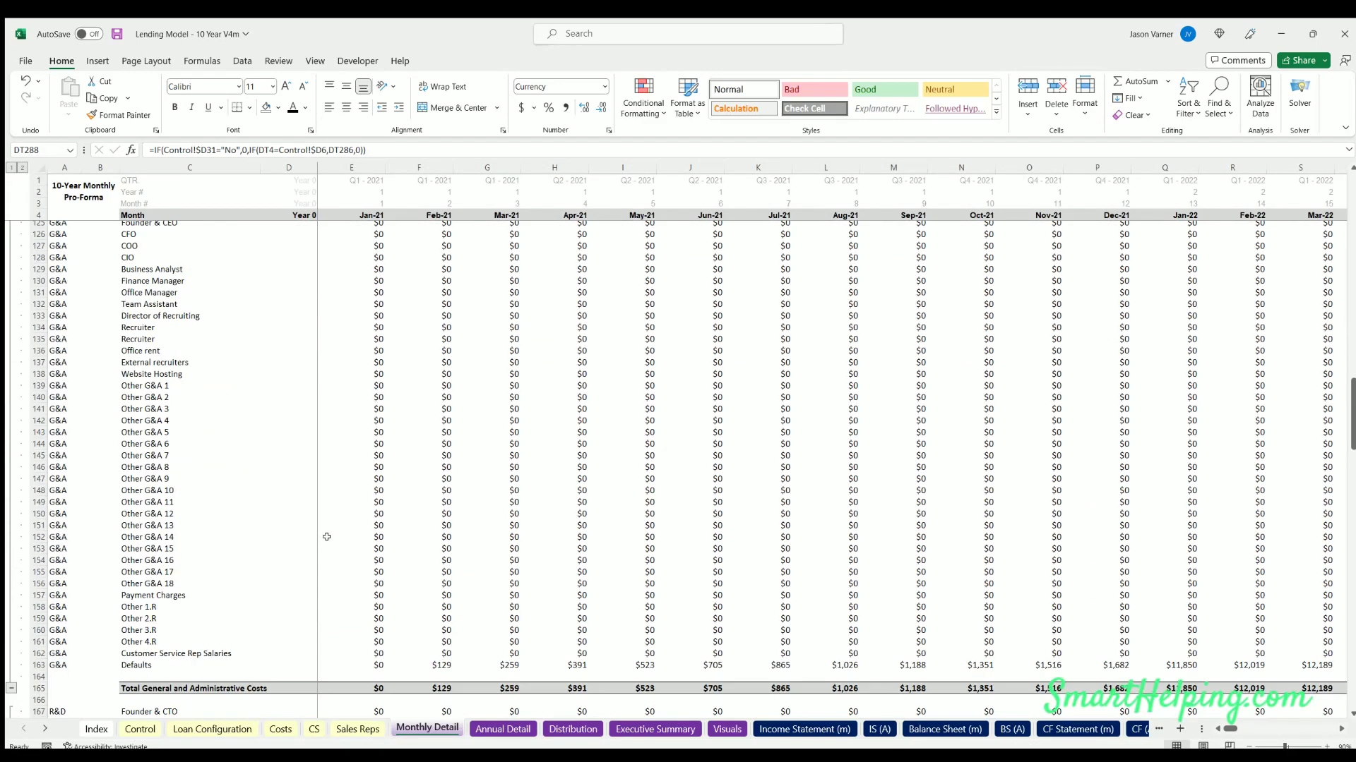
pyautogui.scroll(-20, 327, 537)
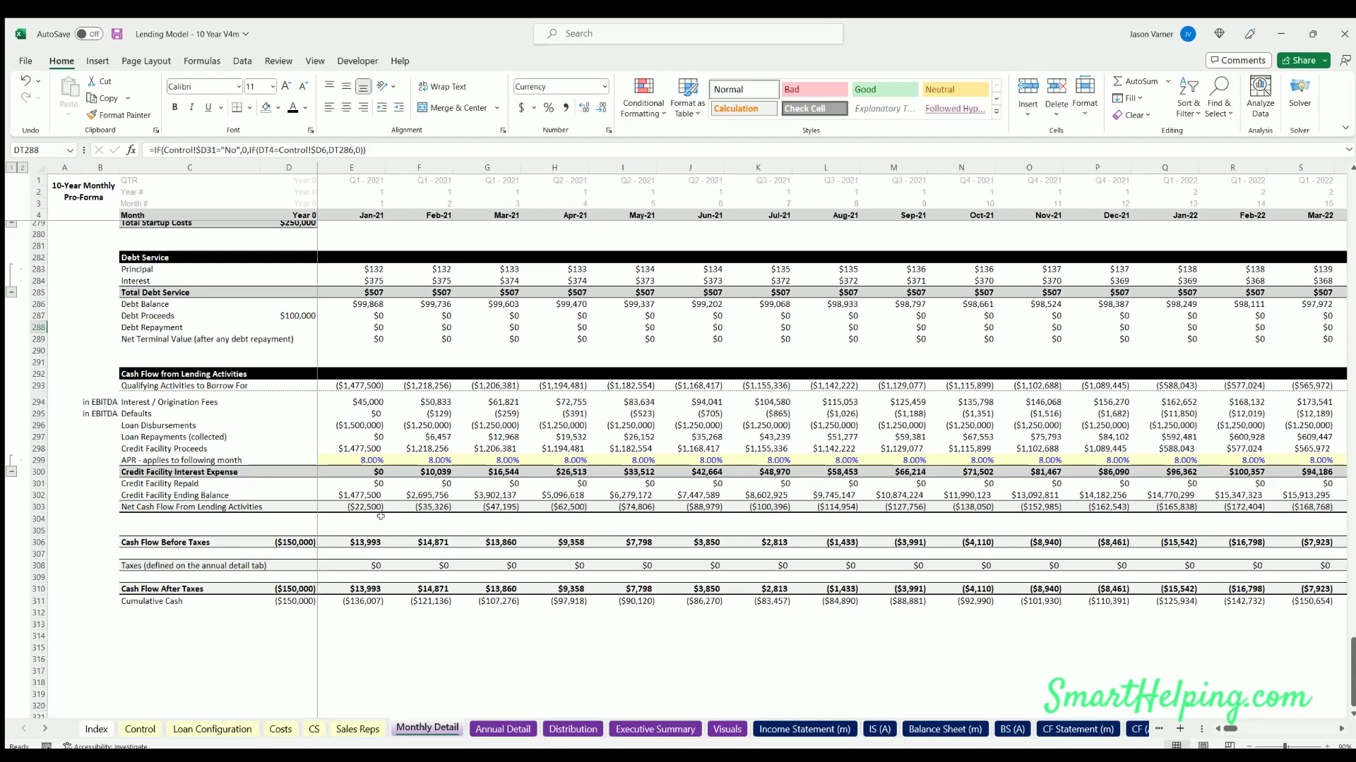
pyautogui.click(356, 584)
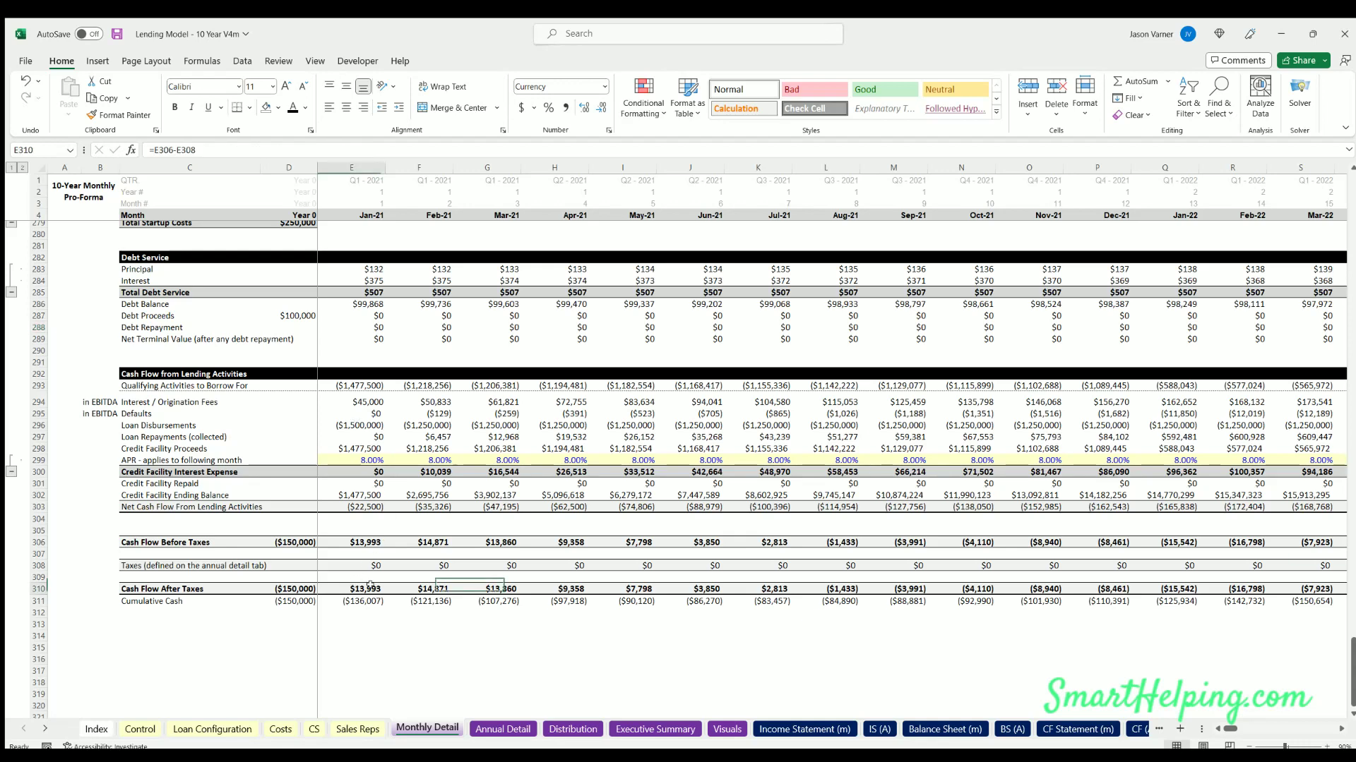
pyautogui.click(419, 585)
pyautogui.click(487, 585)
pyautogui.click(576, 584)
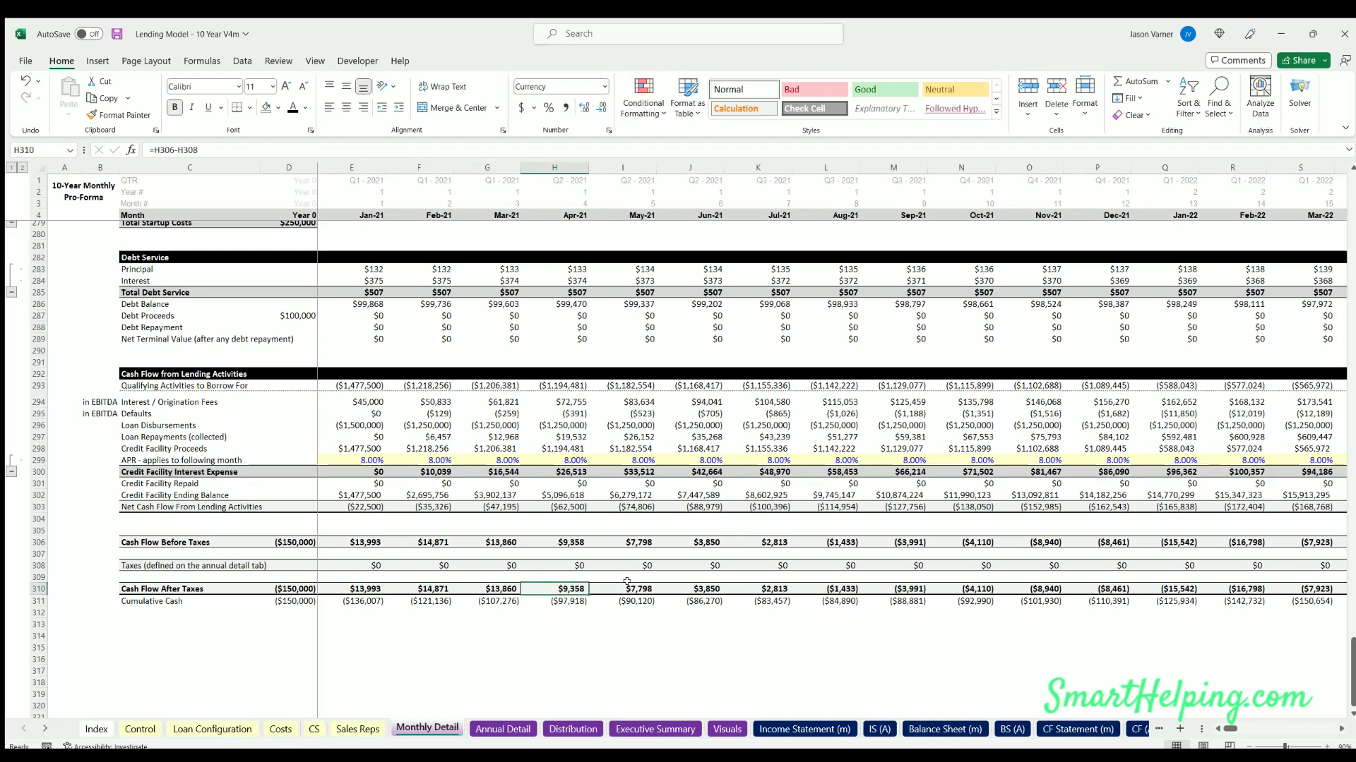
pyautogui.click(620, 583)
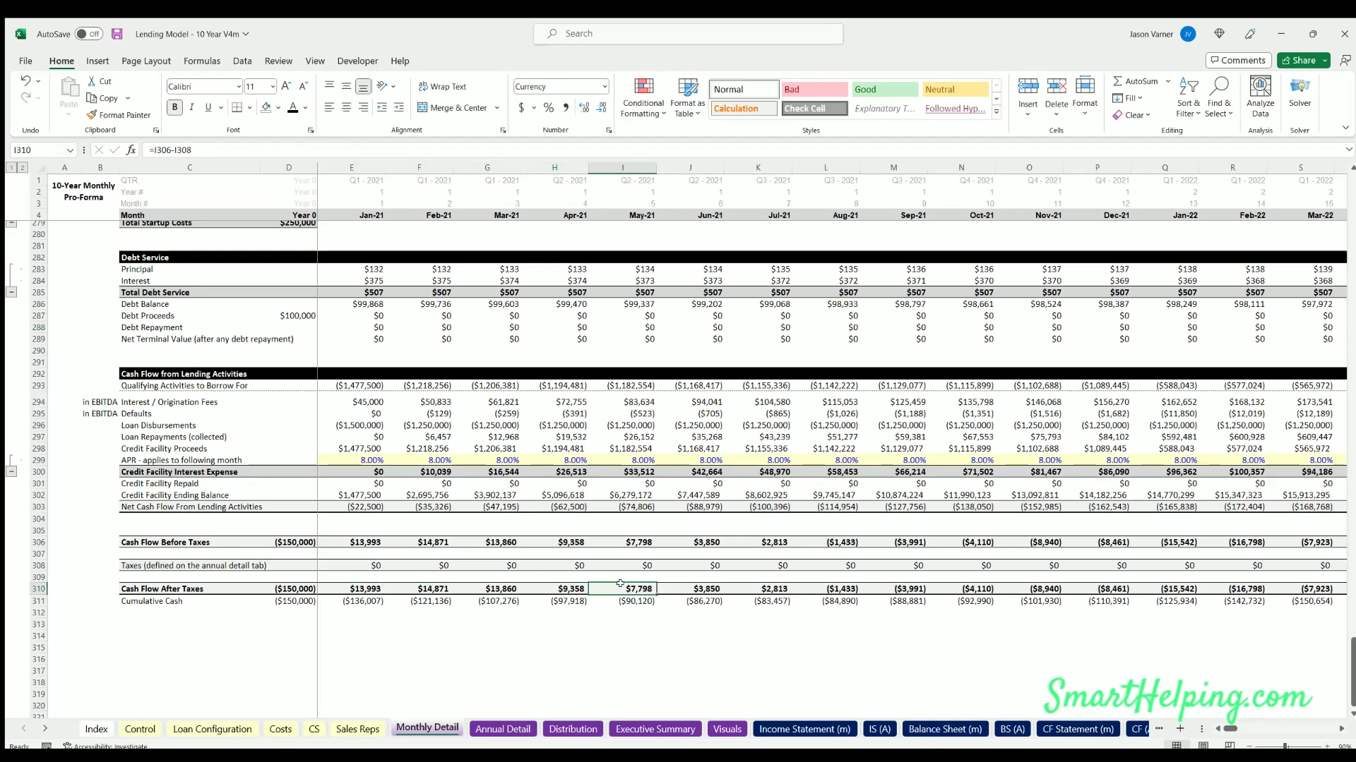
pyautogui.click(347, 586)
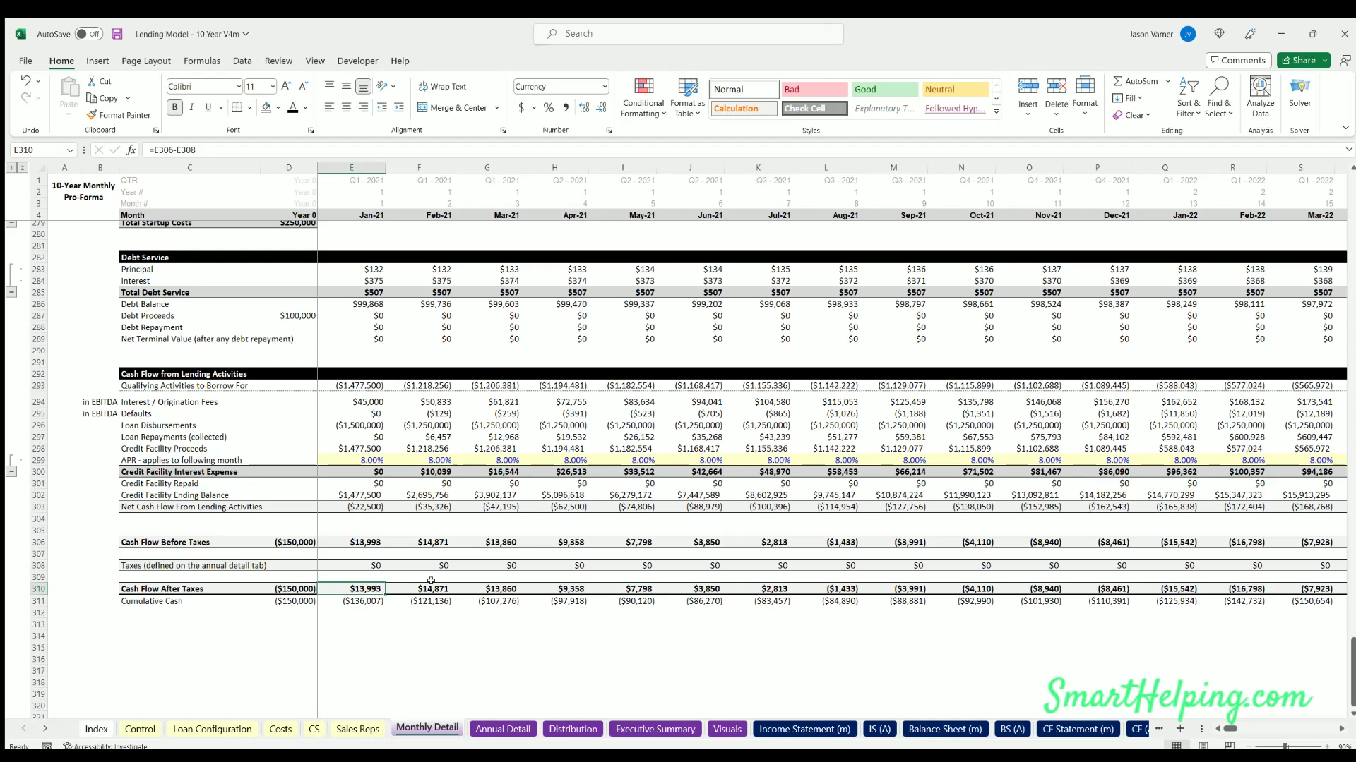
# Inspect the Equity Contributions Received formulas in row 28 of the CF Statement (m) sheet across the 2021 months
pyautogui.click(1060, 729)
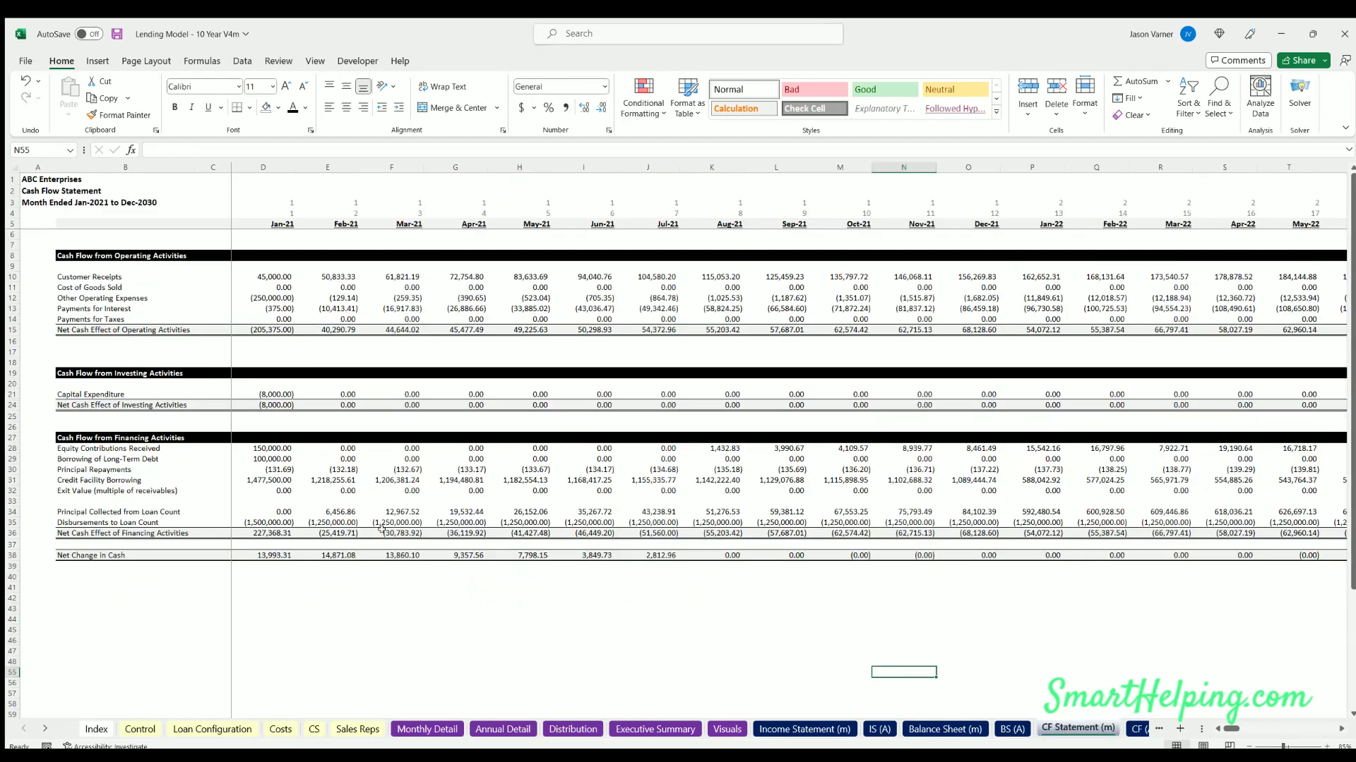
pyautogui.click(265, 443)
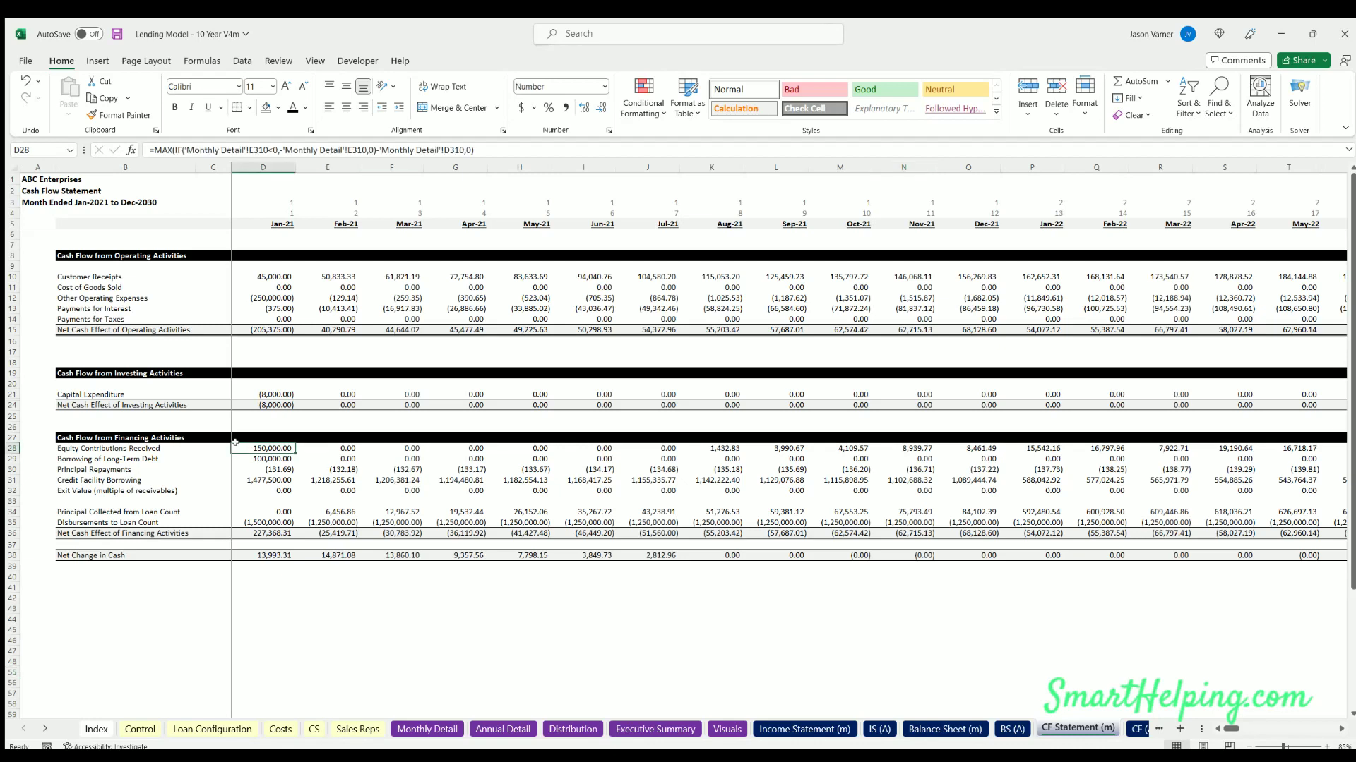
pyautogui.click(339, 445)
pyautogui.click(455, 445)
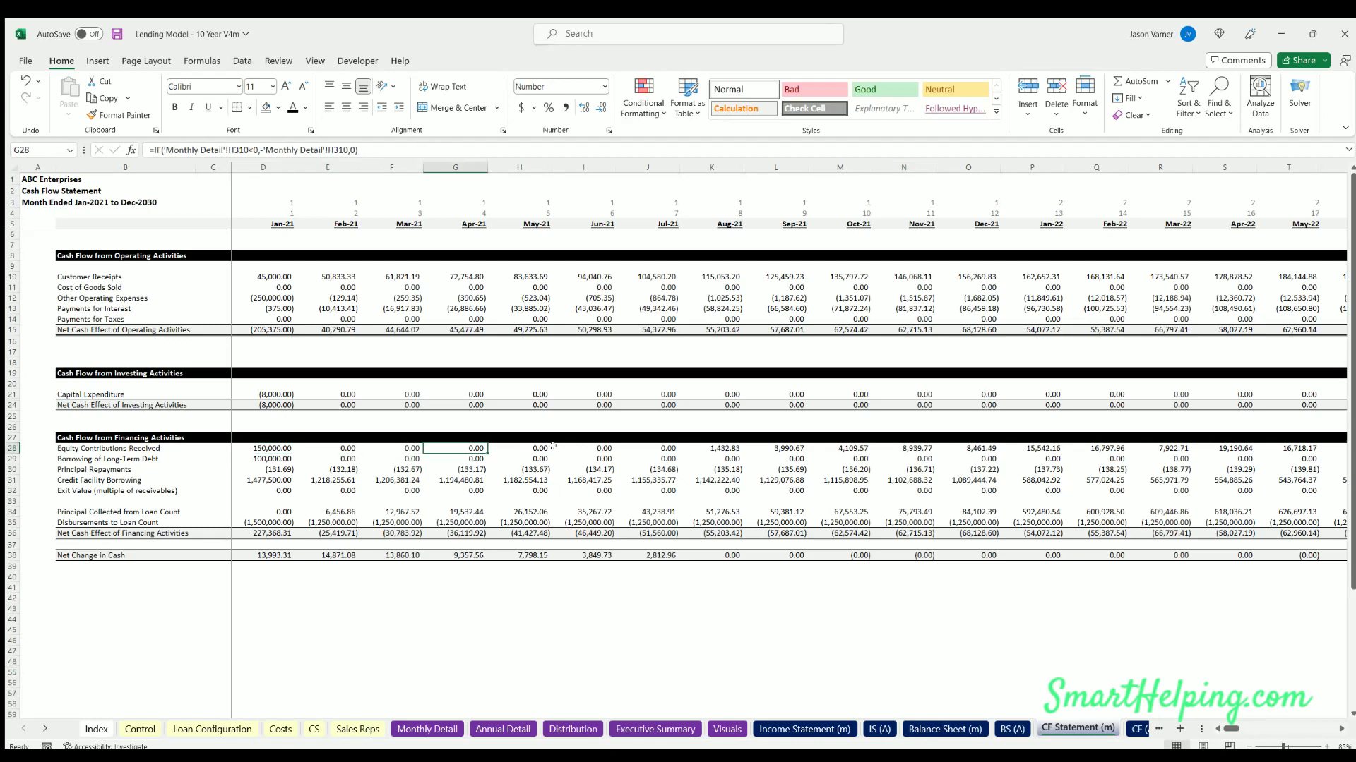
pyautogui.click(716, 444)
pyautogui.click(799, 443)
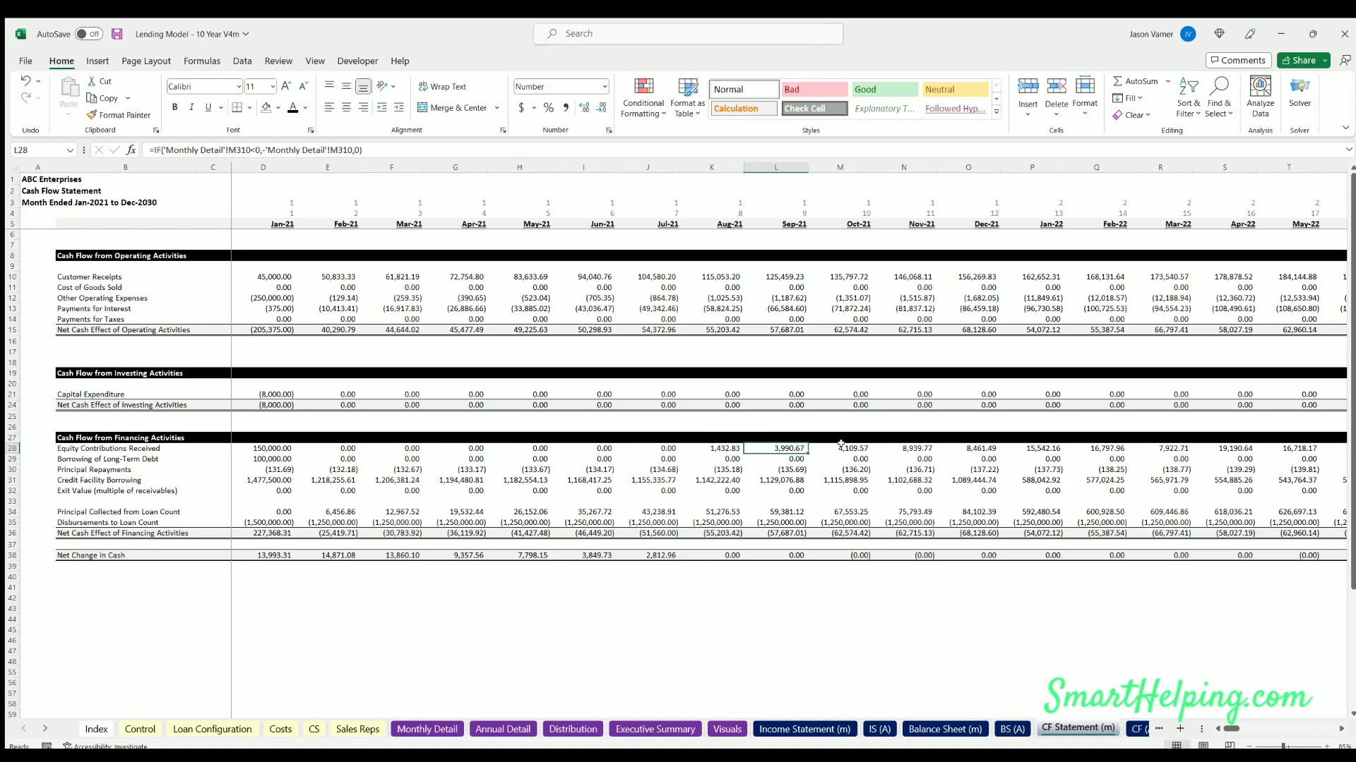
pyautogui.click(840, 443)
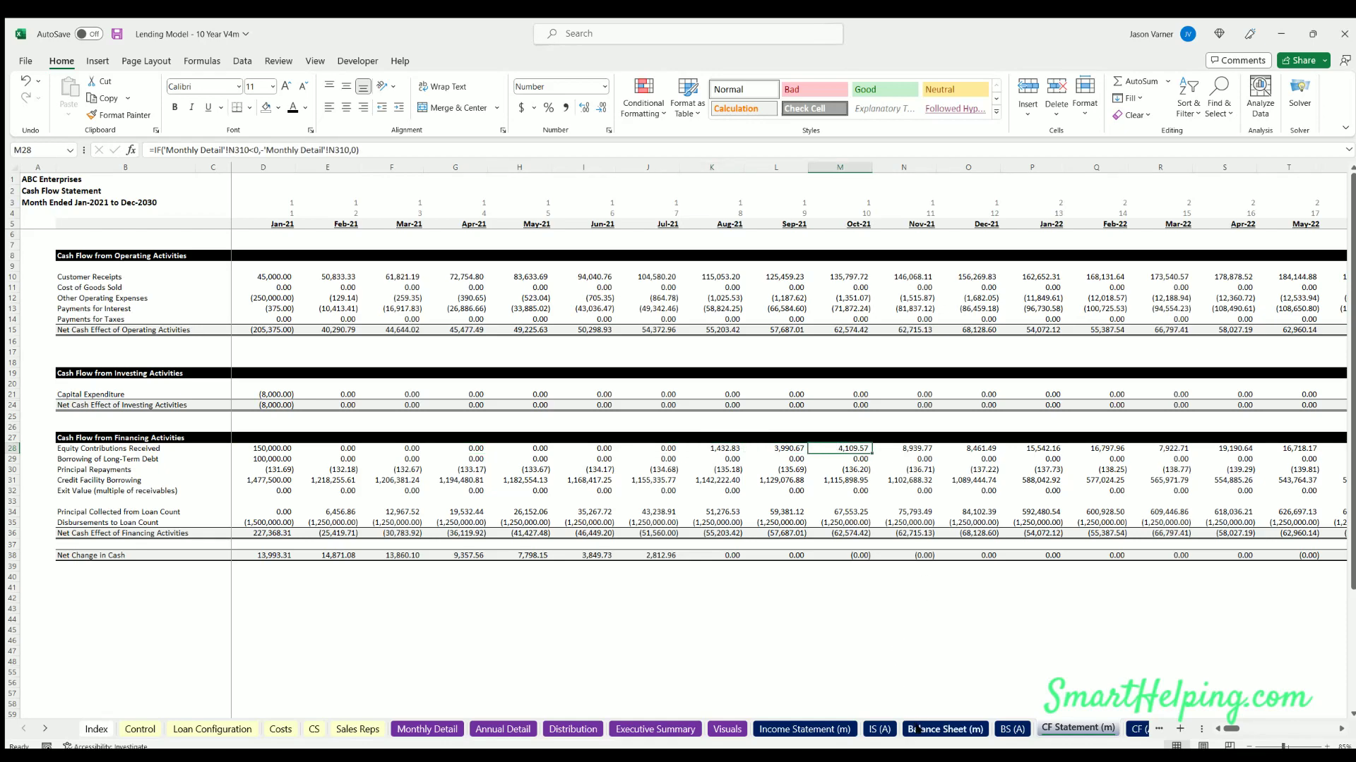
# Inspect the Investor Pool and Remaining Equity formulas for January and February 2021 on the Balance Sheet (m) sheet
pyautogui.click(945, 729)
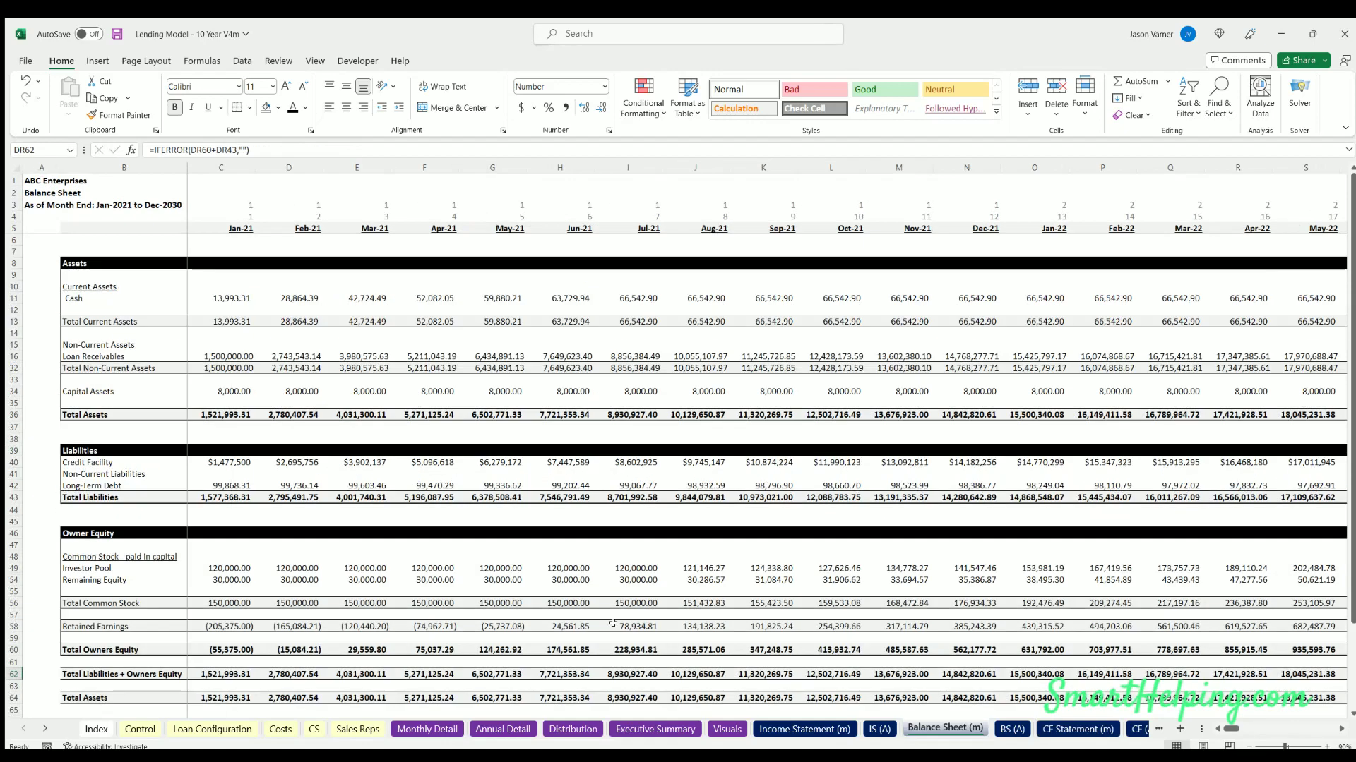
pyautogui.click(226, 570)
pyautogui.press('Down')
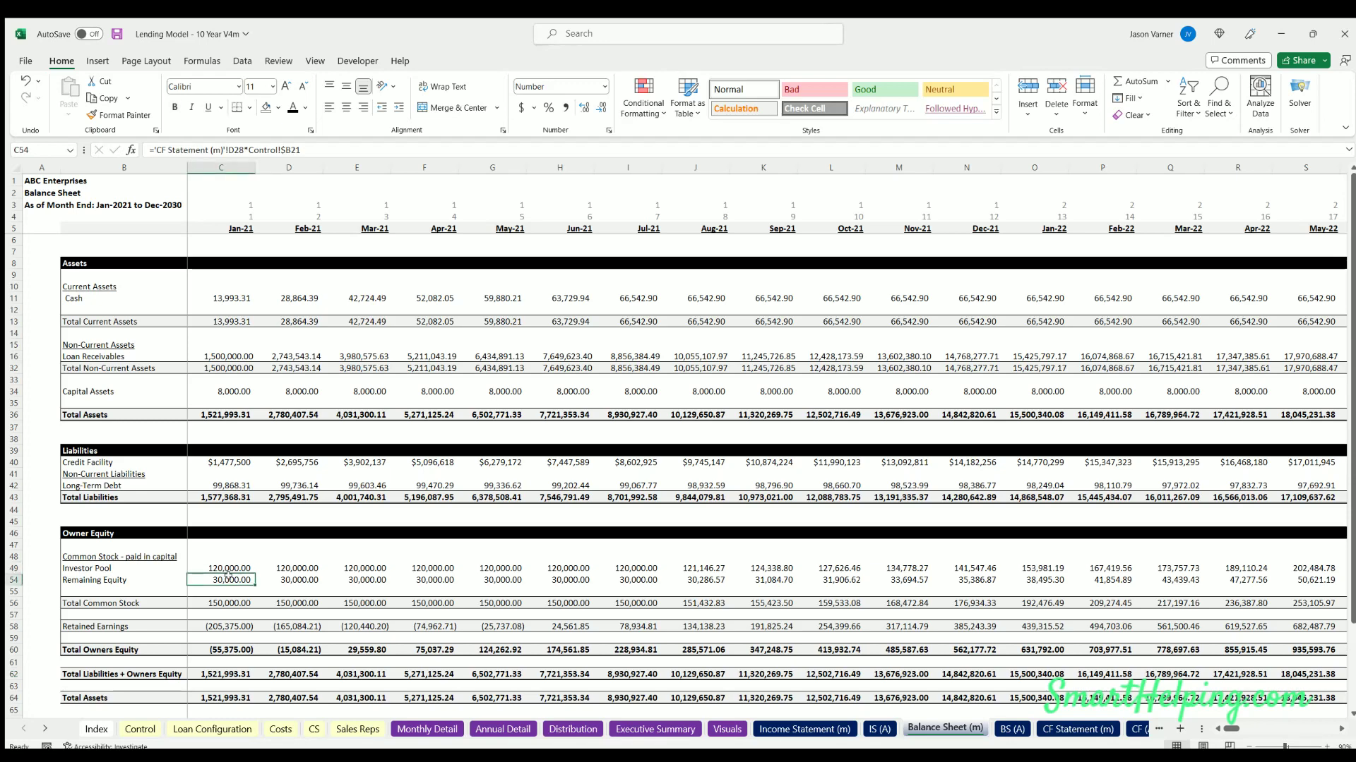
pyautogui.click(304, 568)
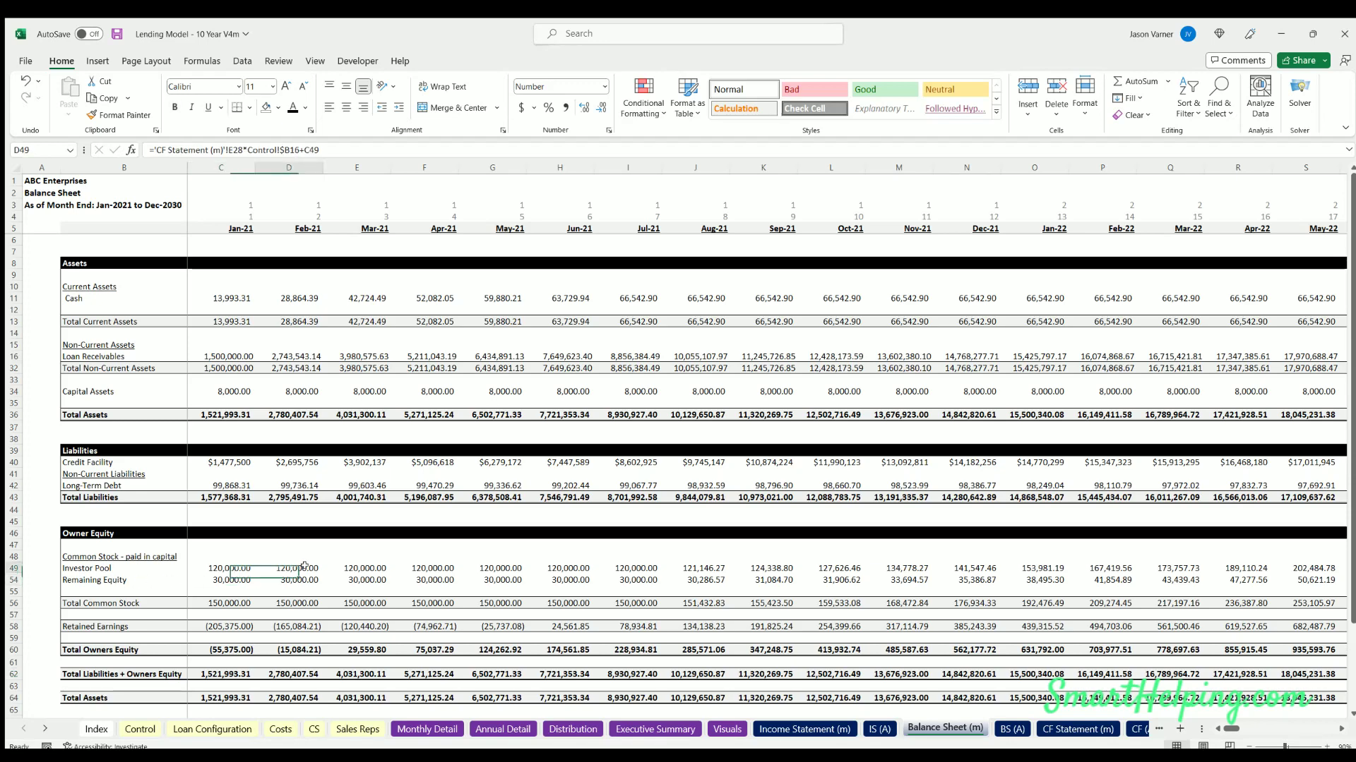
pyautogui.press('Down')
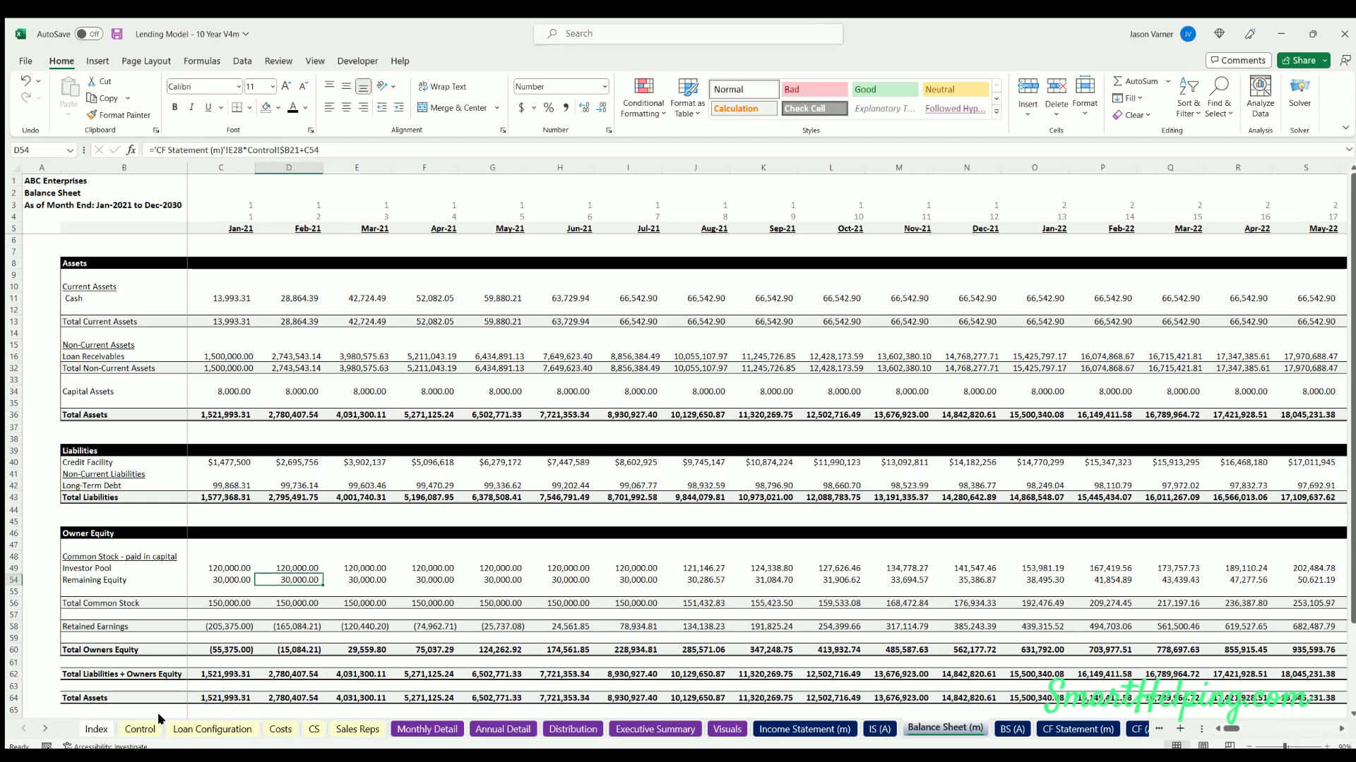
# Review the investors' contribution rate in B16 and the Terminal Value section on the Control sheet
pyautogui.click(141, 729)
pyautogui.click(79, 370)
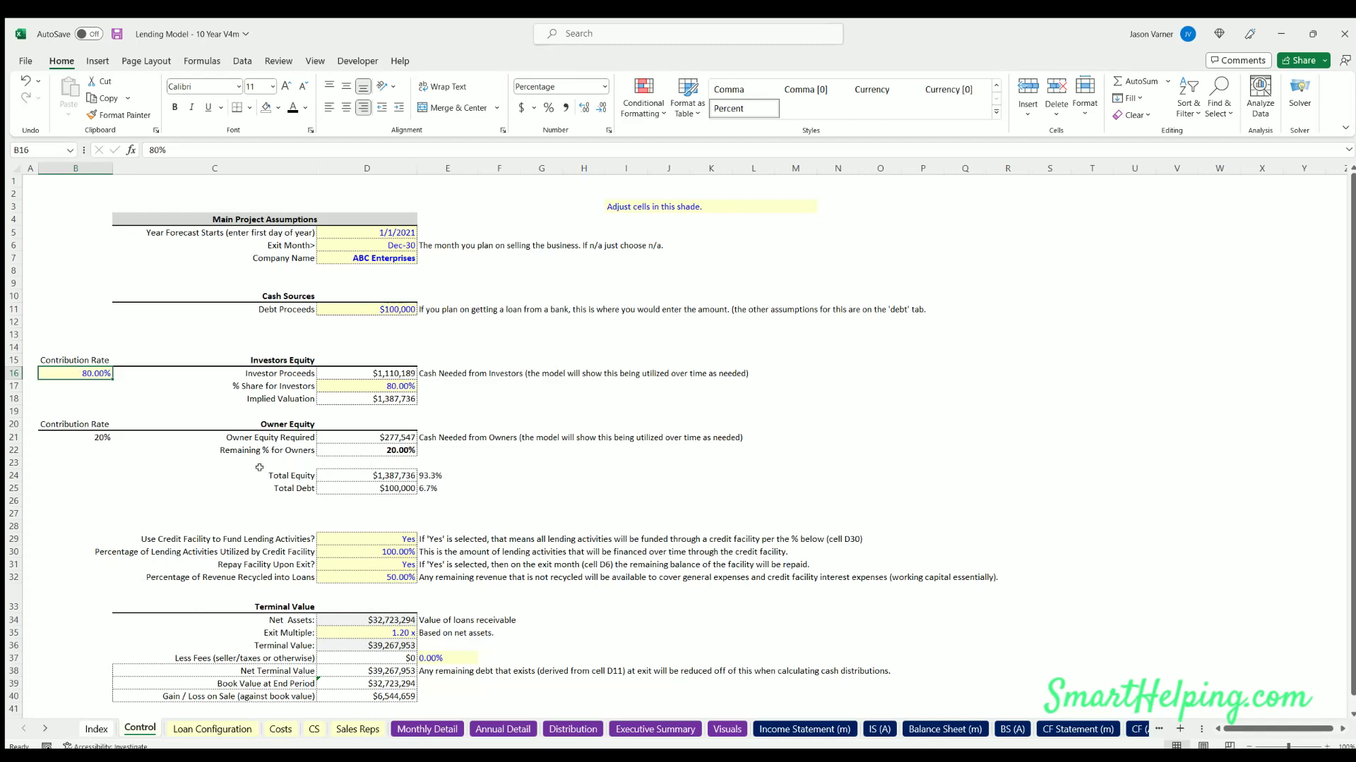
pyautogui.scroll(-4, 259, 468)
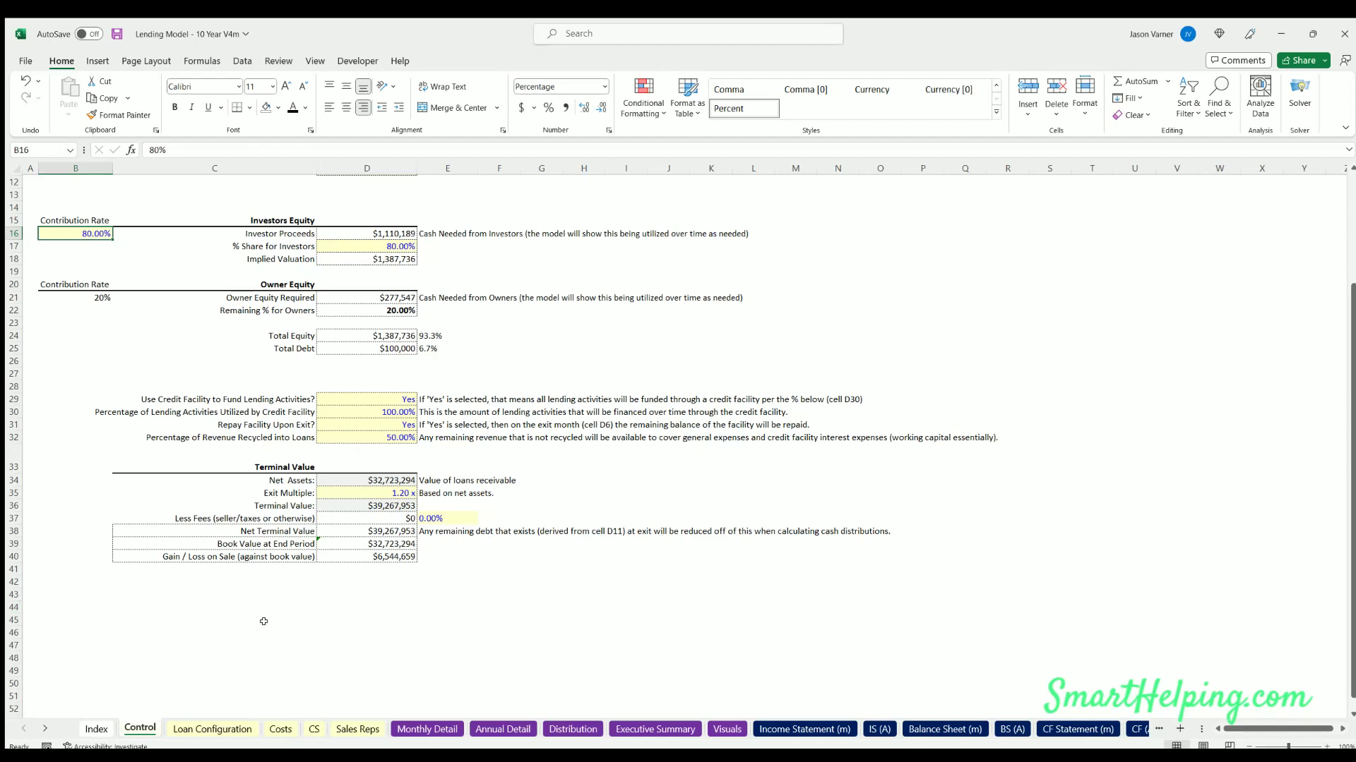
# View the final forecast months up to Dec-30 on the Balance Sheet (m) sheet
pyautogui.click(946, 730)
pyautogui.moveTo(1232, 728); pyautogui.dragTo(1327, 728)
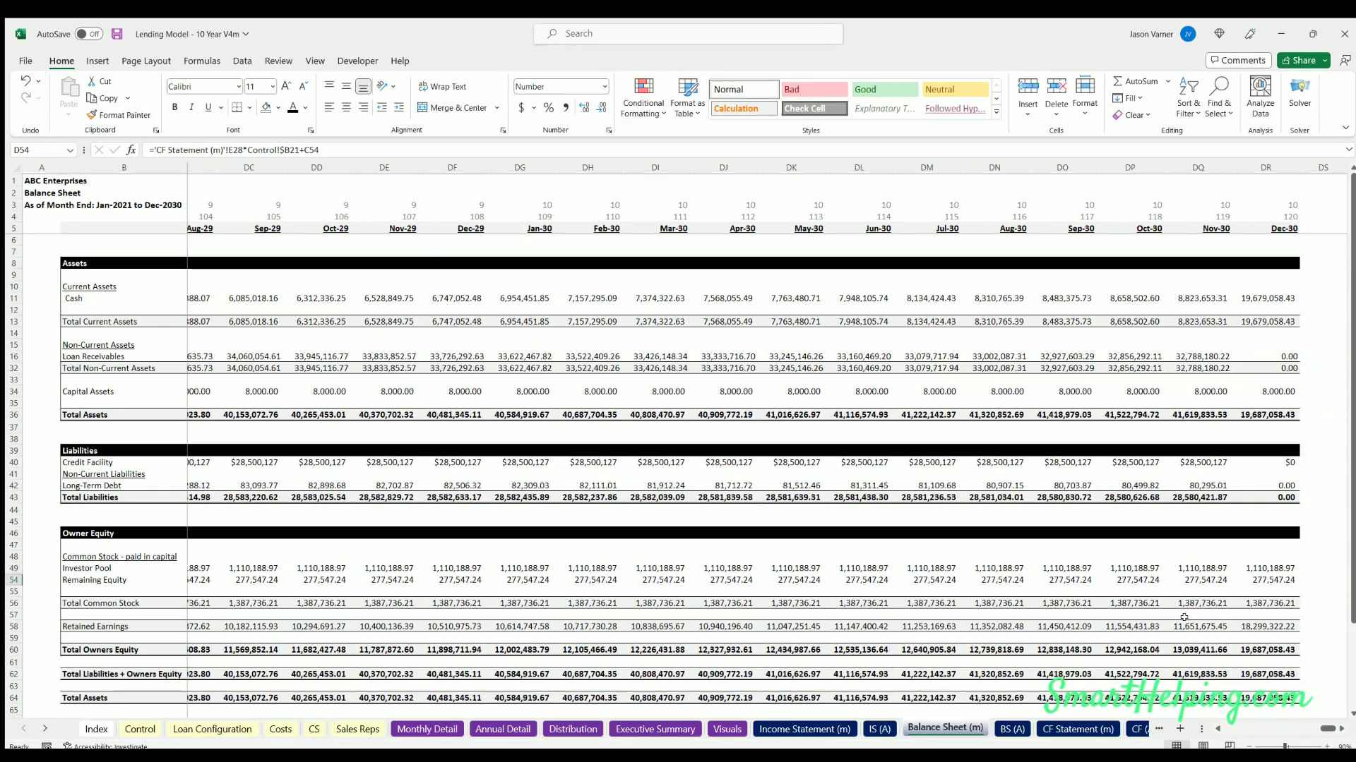
# Inspect the Dec-30 Cash and the Nov-30 and Dec-30 Loan Receivables formulas on the Balance Sheet (m) sheet
pyautogui.click(1256, 296)
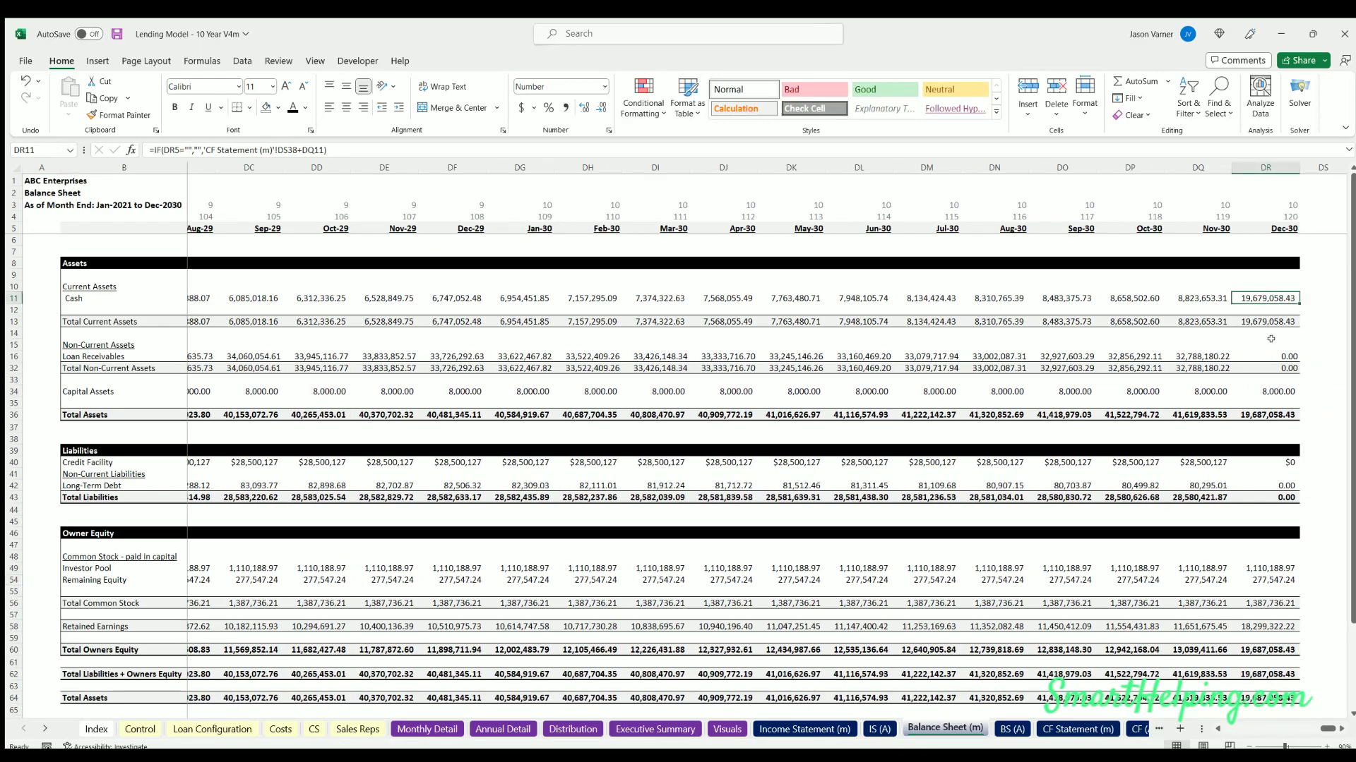
pyautogui.click(1196, 356)
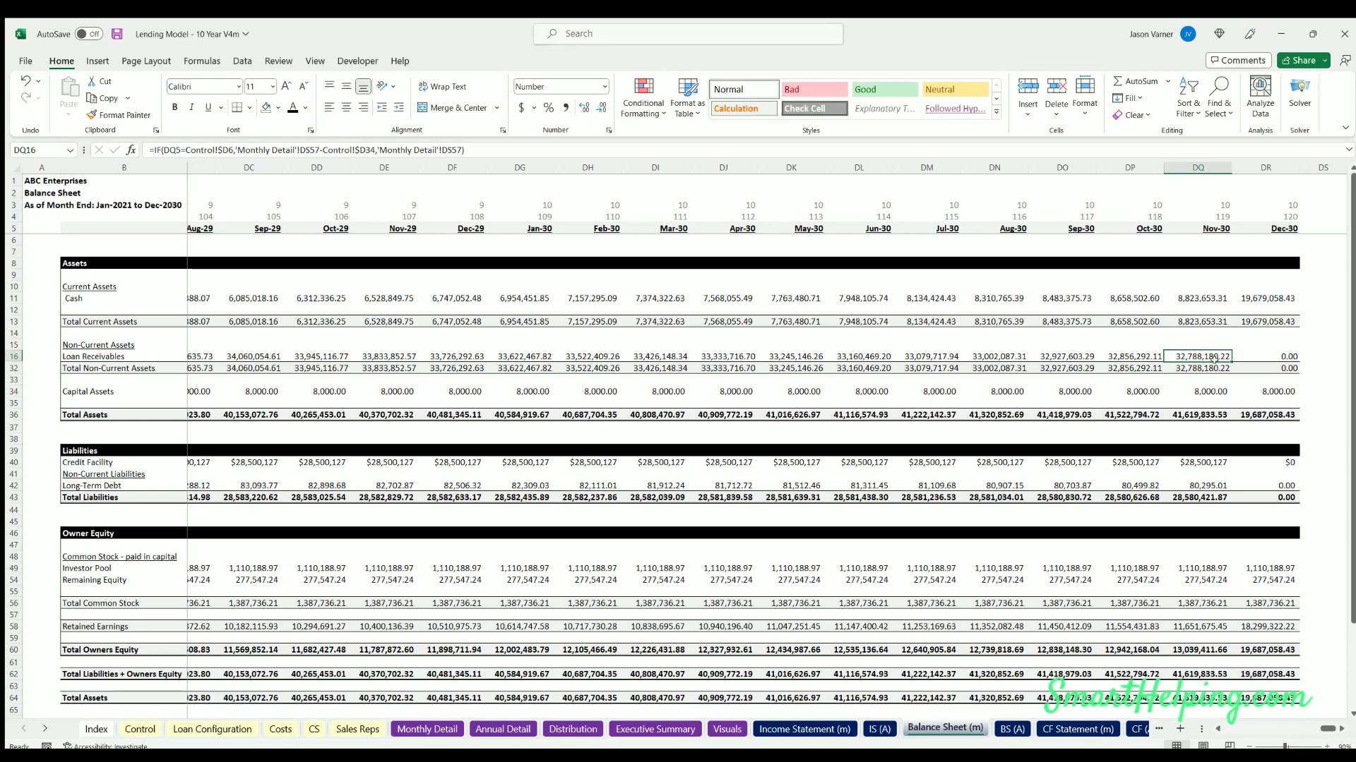
pyautogui.click(1249, 356)
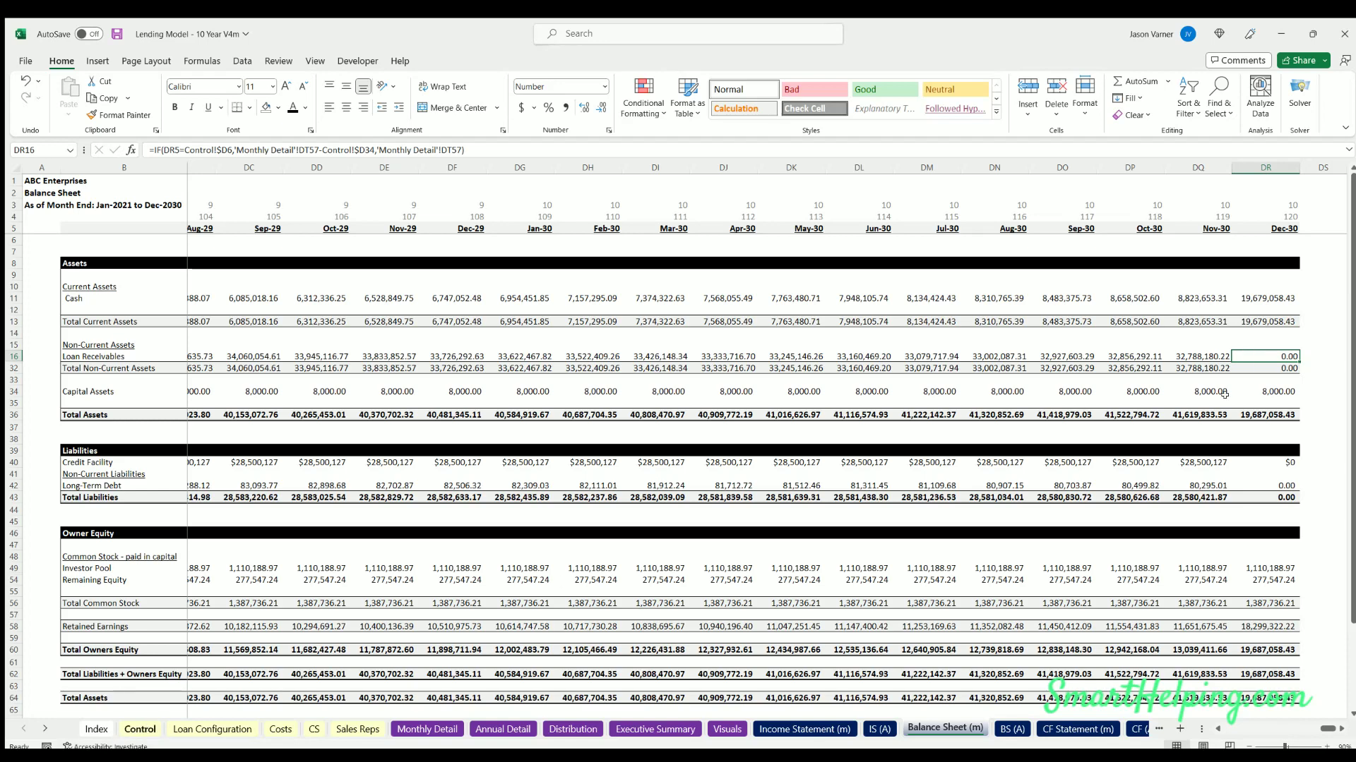
pyautogui.click(1264, 295)
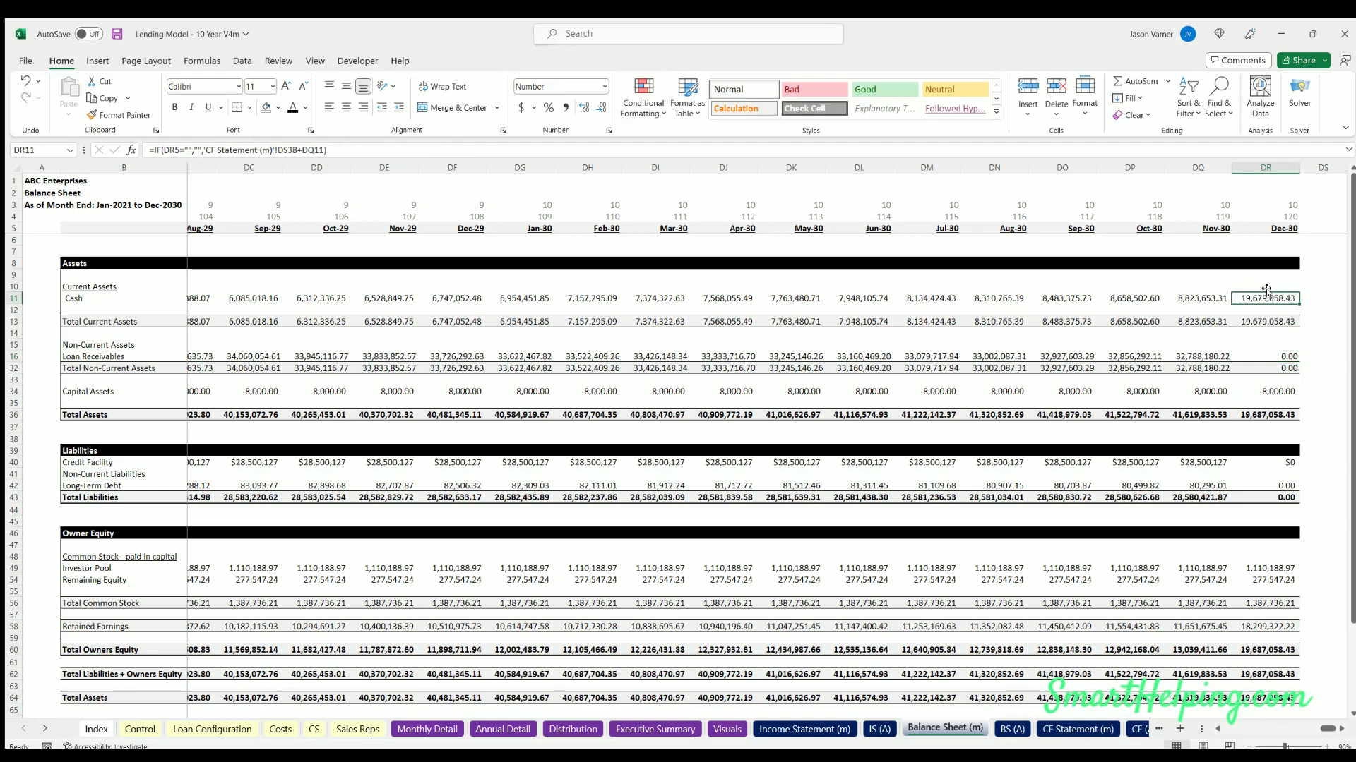
# Set the Exit Month on the Control sheet to NA
pyautogui.click(130, 728)
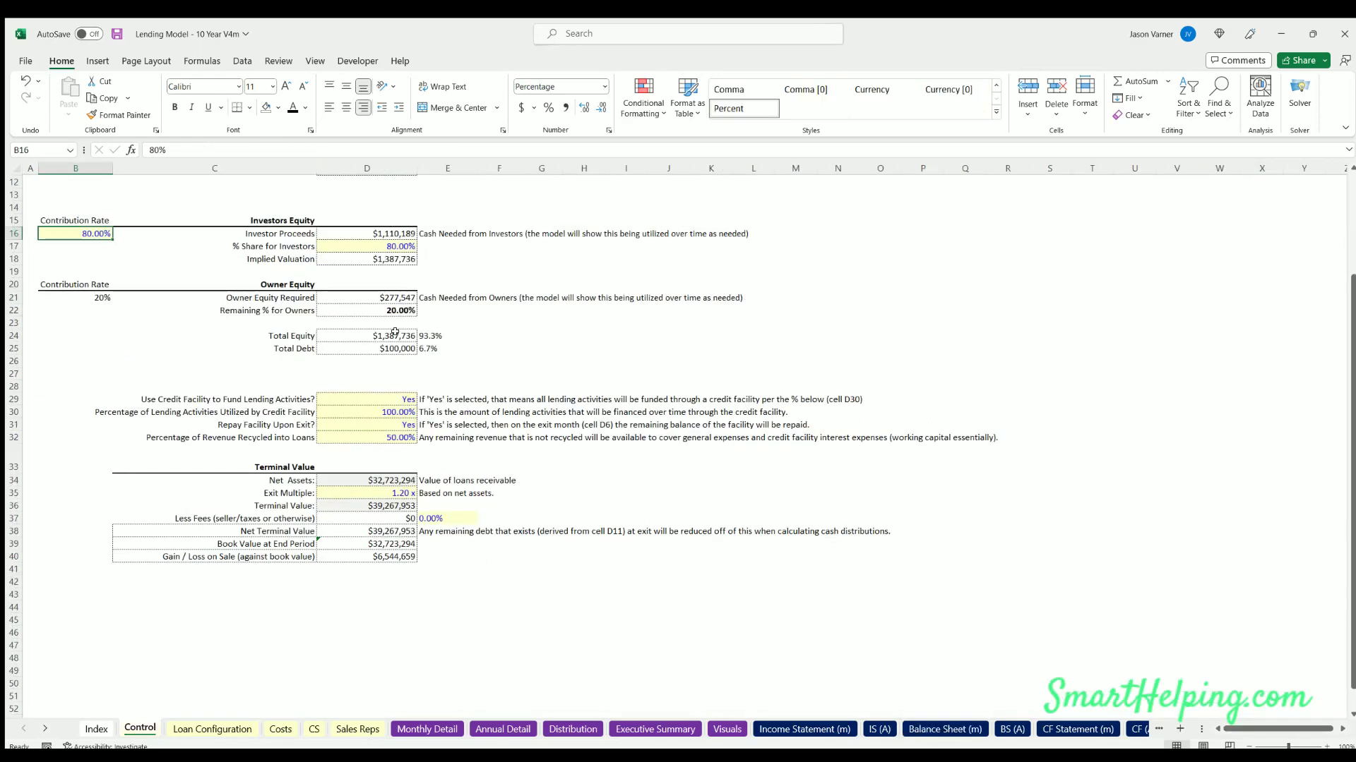
pyautogui.scroll(4, 394, 332)
pyautogui.click(399, 245)
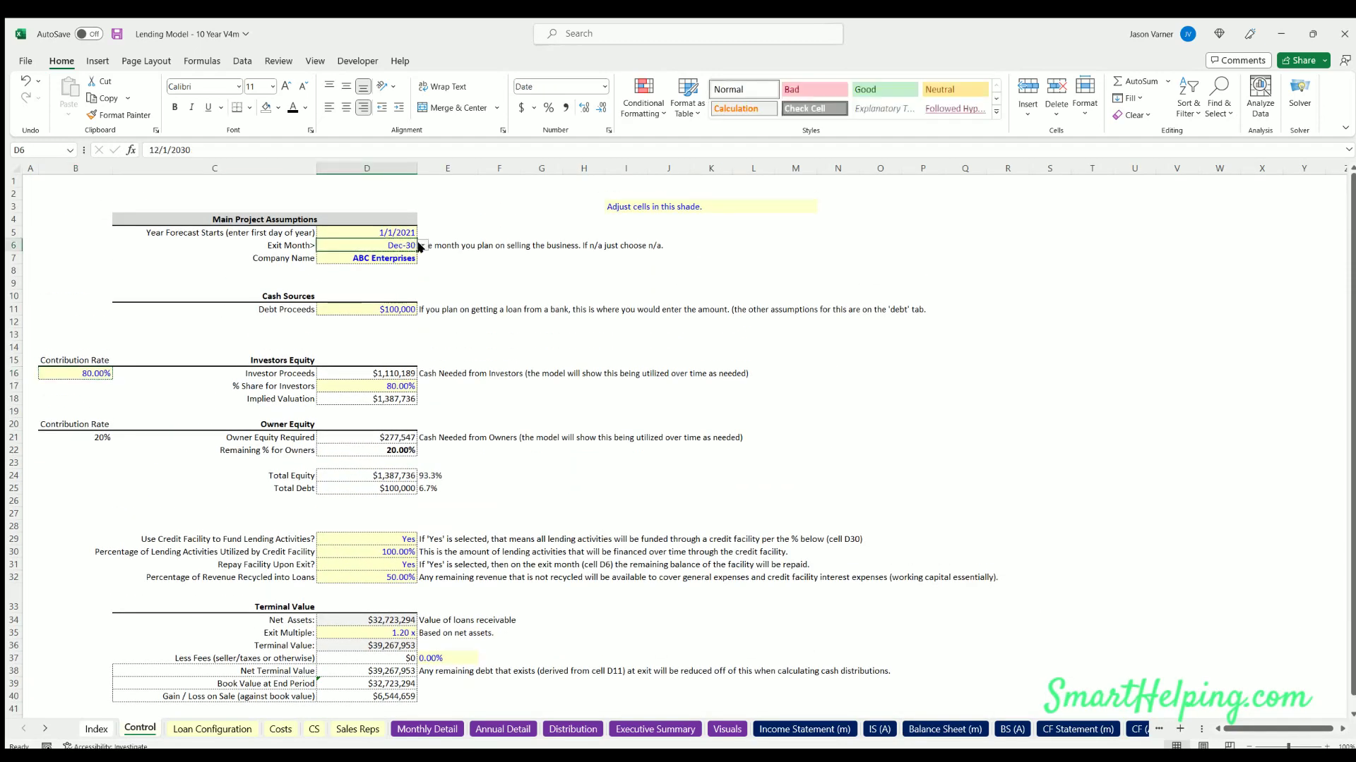
pyautogui.click(365, 316)
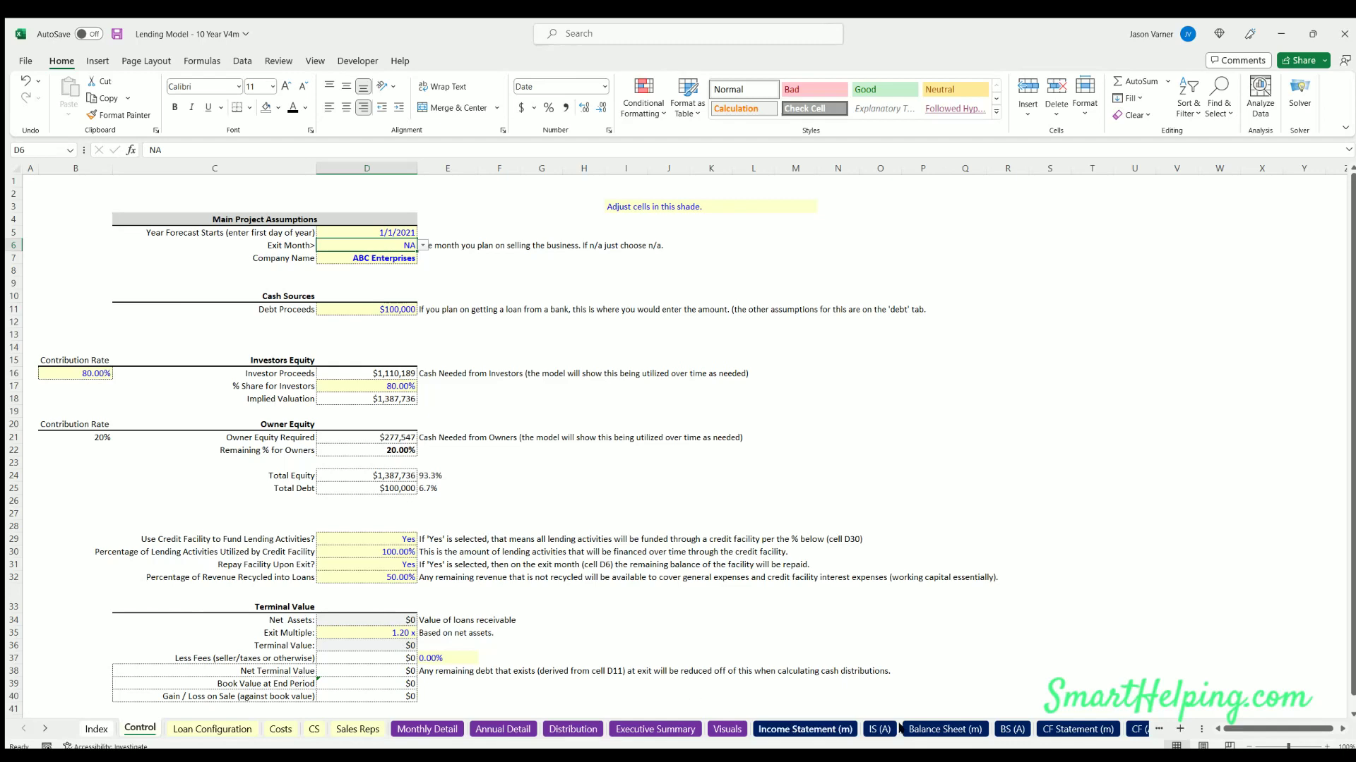
# Examine the Dec-30 Cash, Loan Receivables, Credit Facility and Long-Term Debt cells on the Balance Sheet (m) sheet
pyautogui.click(944, 729)
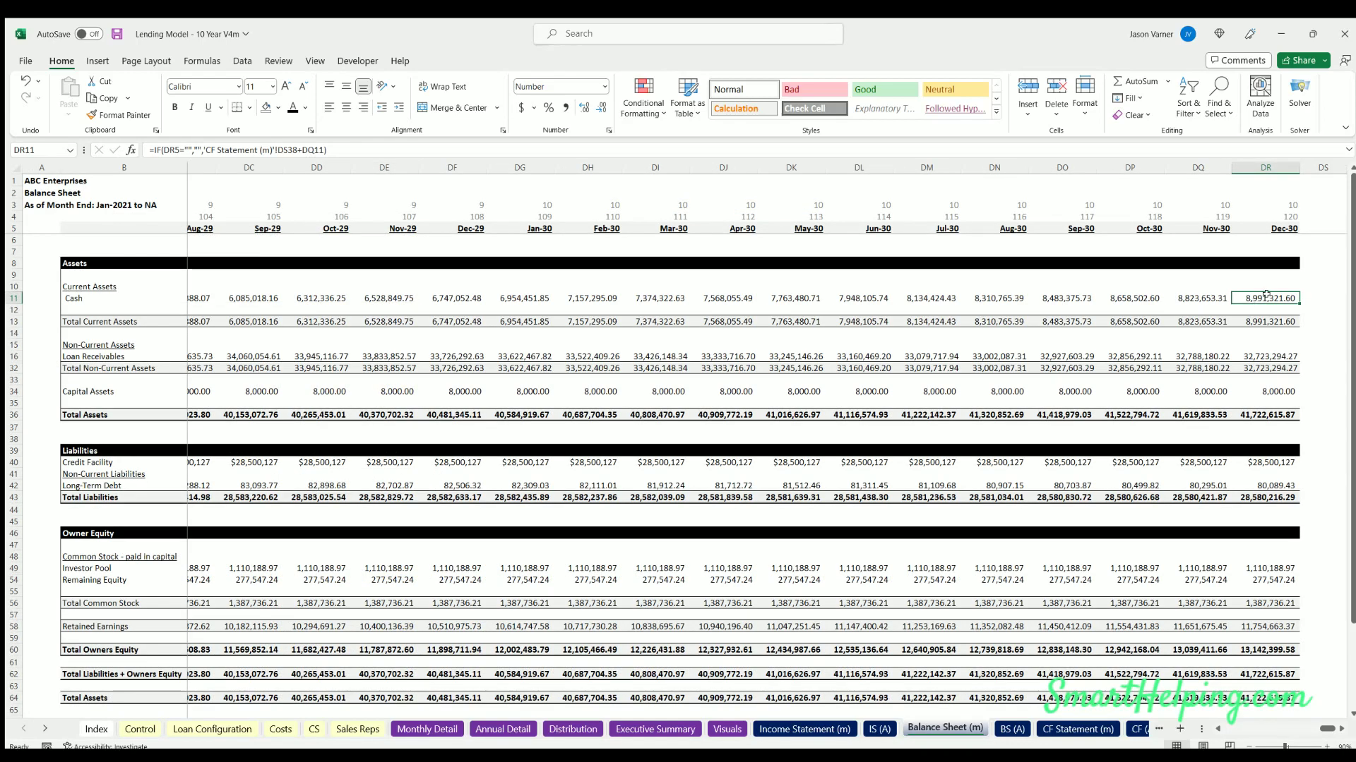
pyautogui.click(1200, 296)
pyautogui.click(1265, 298)
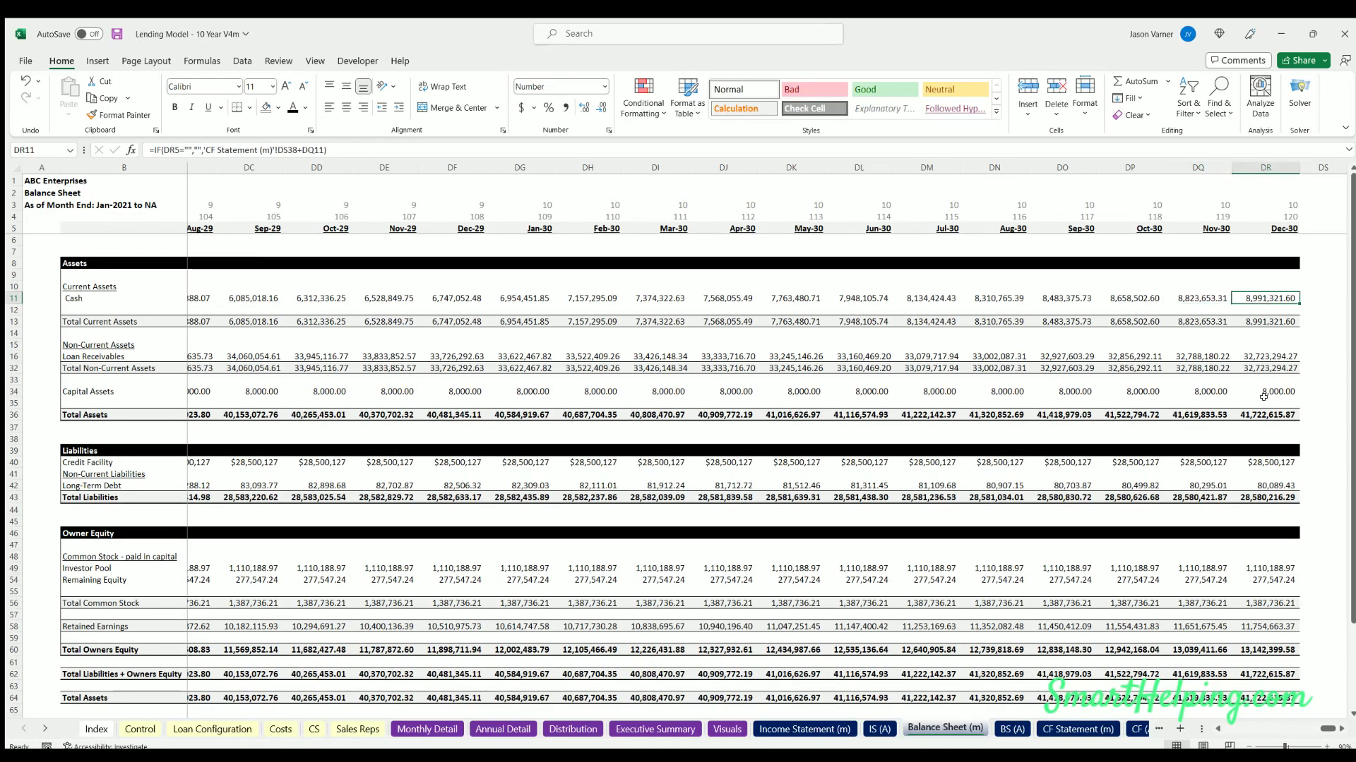
pyautogui.click(1269, 354)
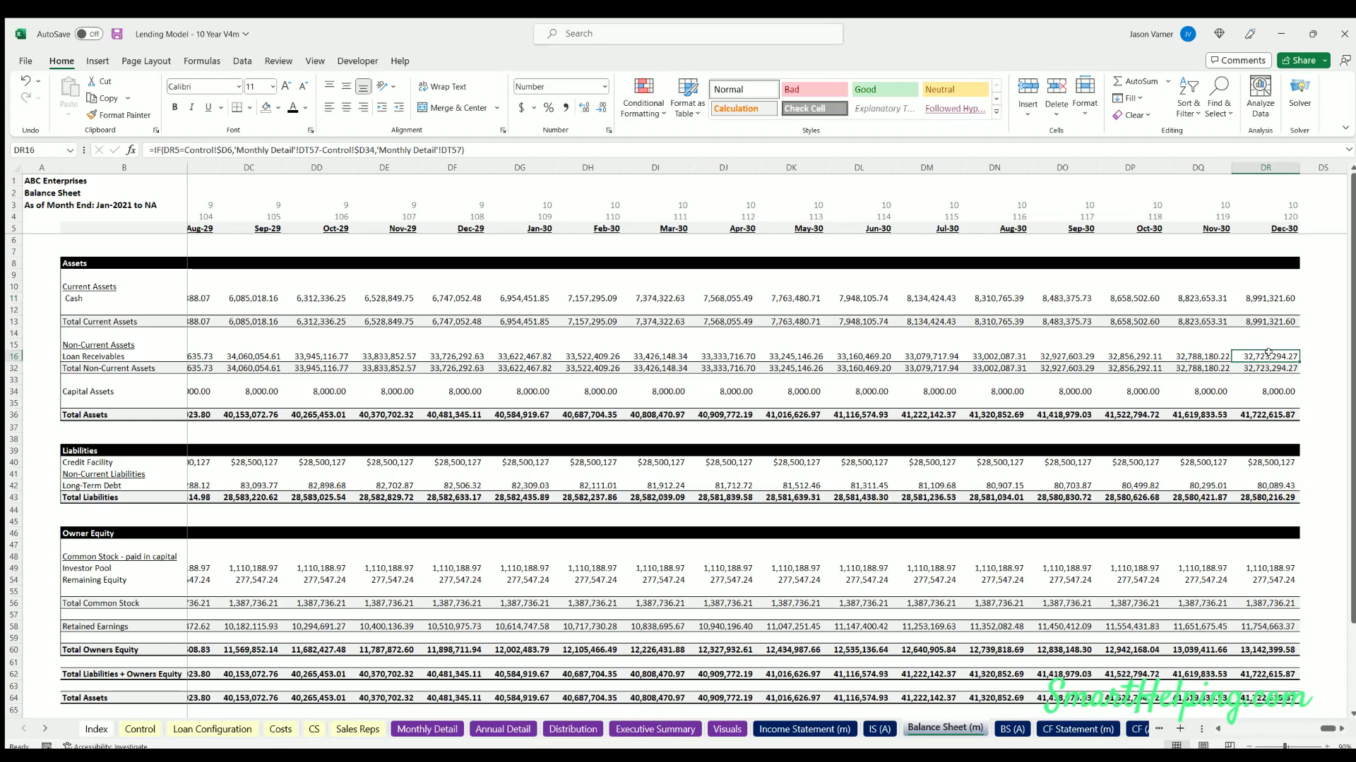
pyautogui.click(1269, 460)
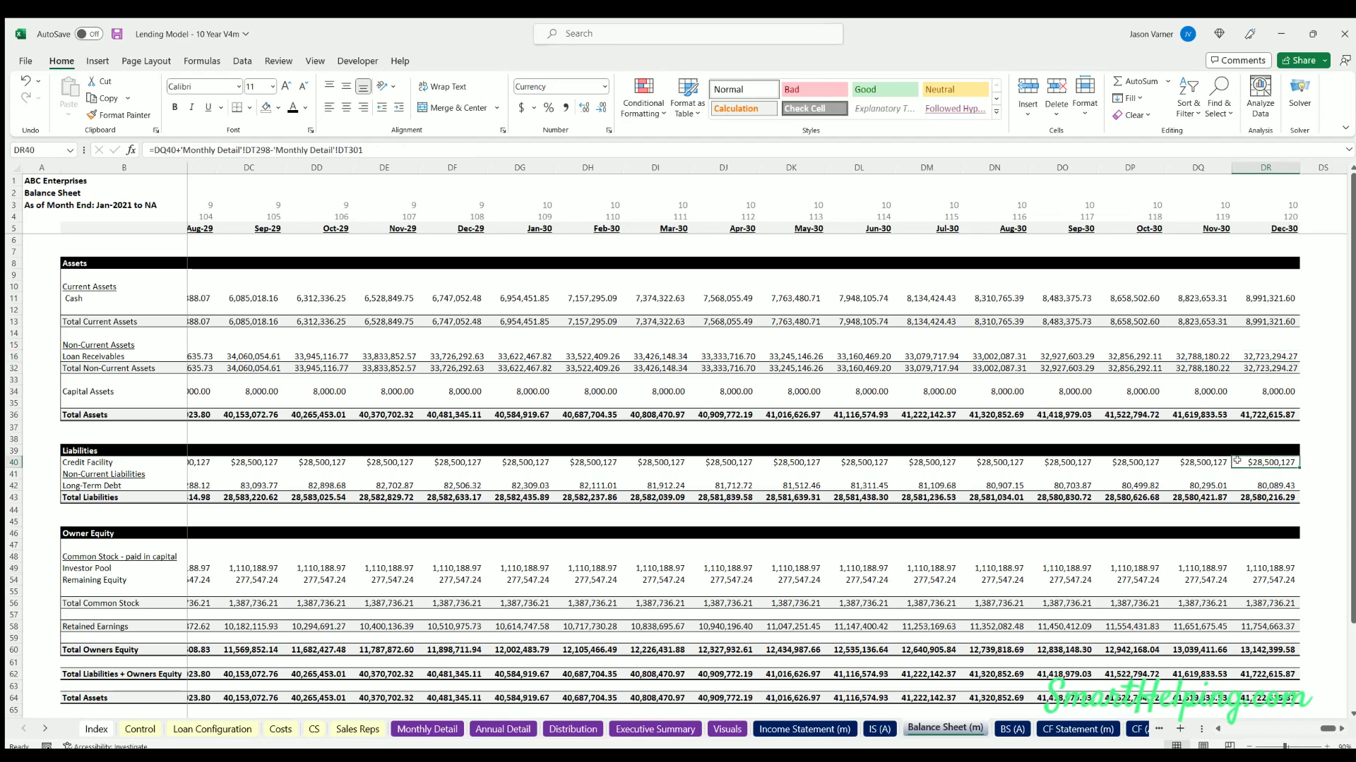
pyautogui.click(1269, 485)
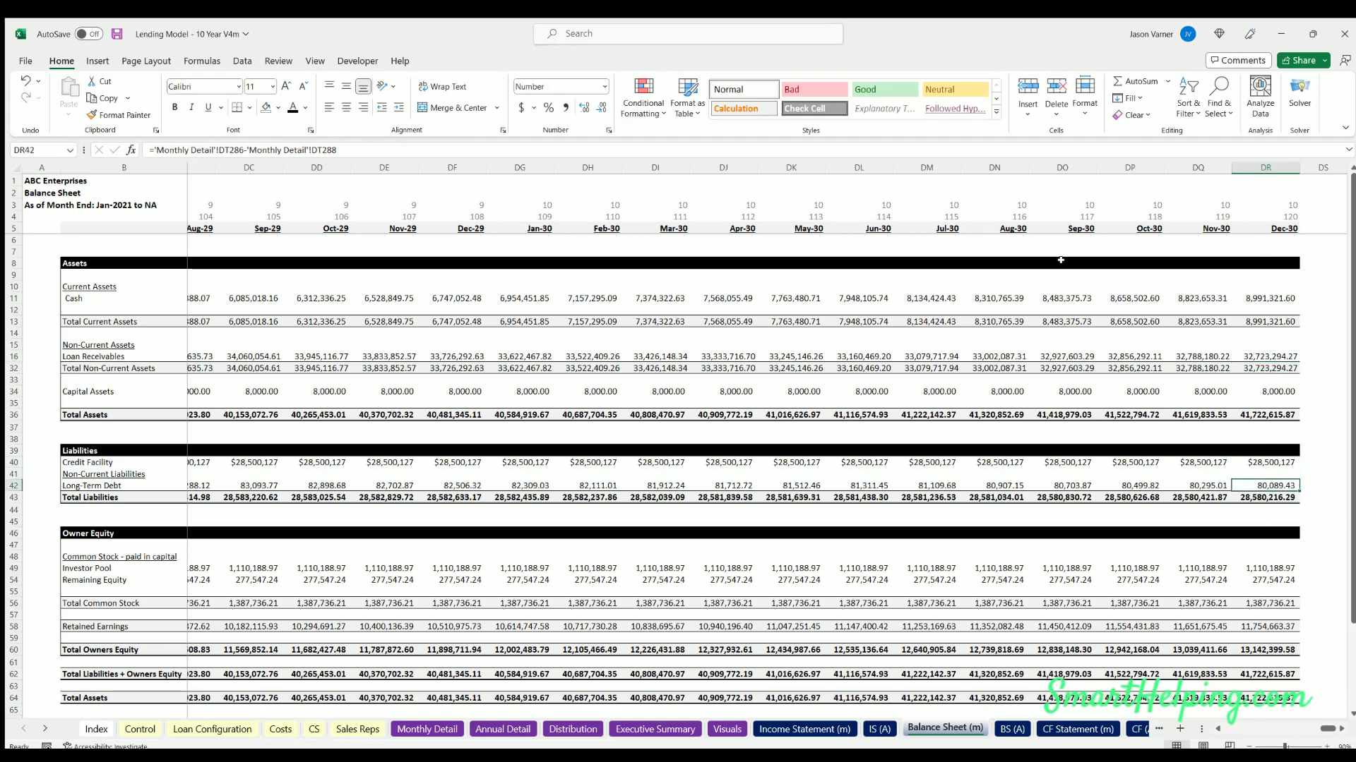
# On the Control sheet, set the Exit Month to Dec-29 and Repay Facility Upon Exit to No
pyautogui.click(140, 729)
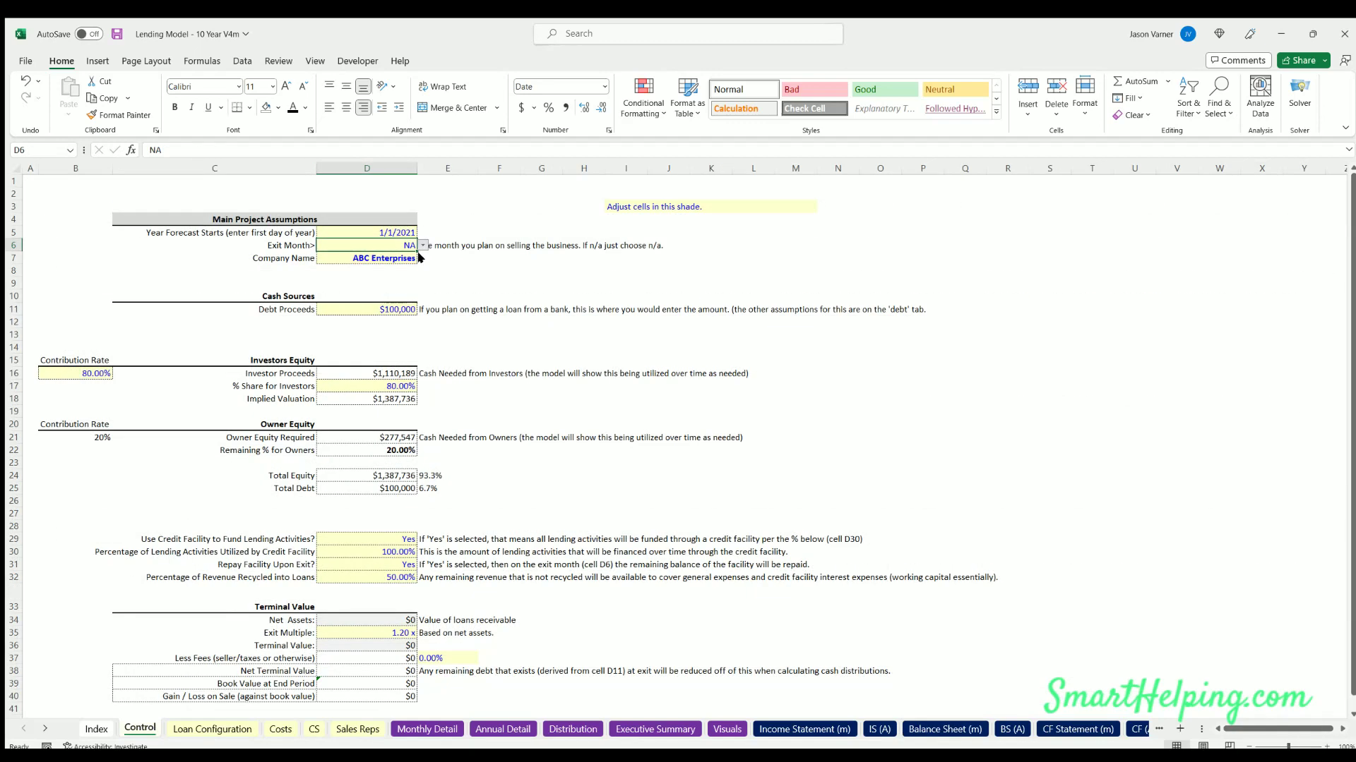
pyautogui.click(348, 260)
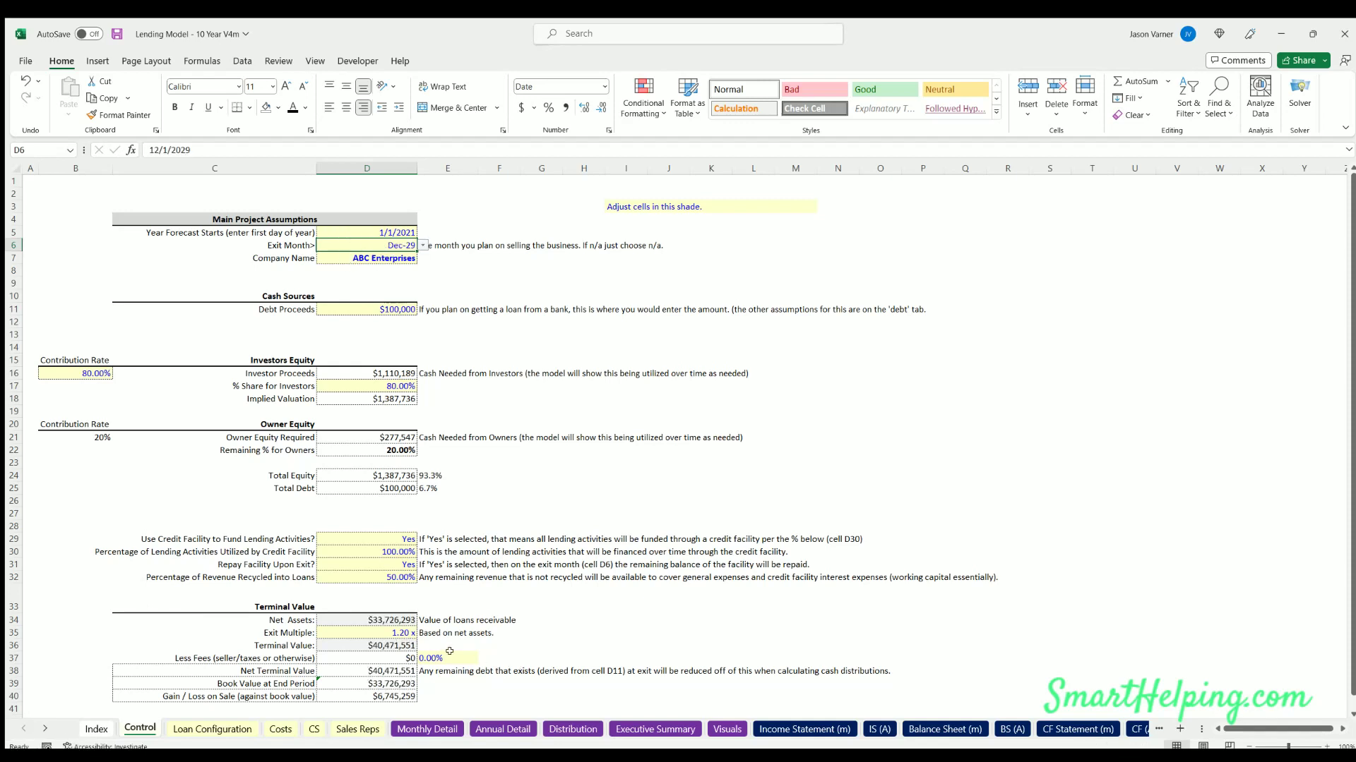
pyautogui.click(385, 632)
pyautogui.click(412, 565)
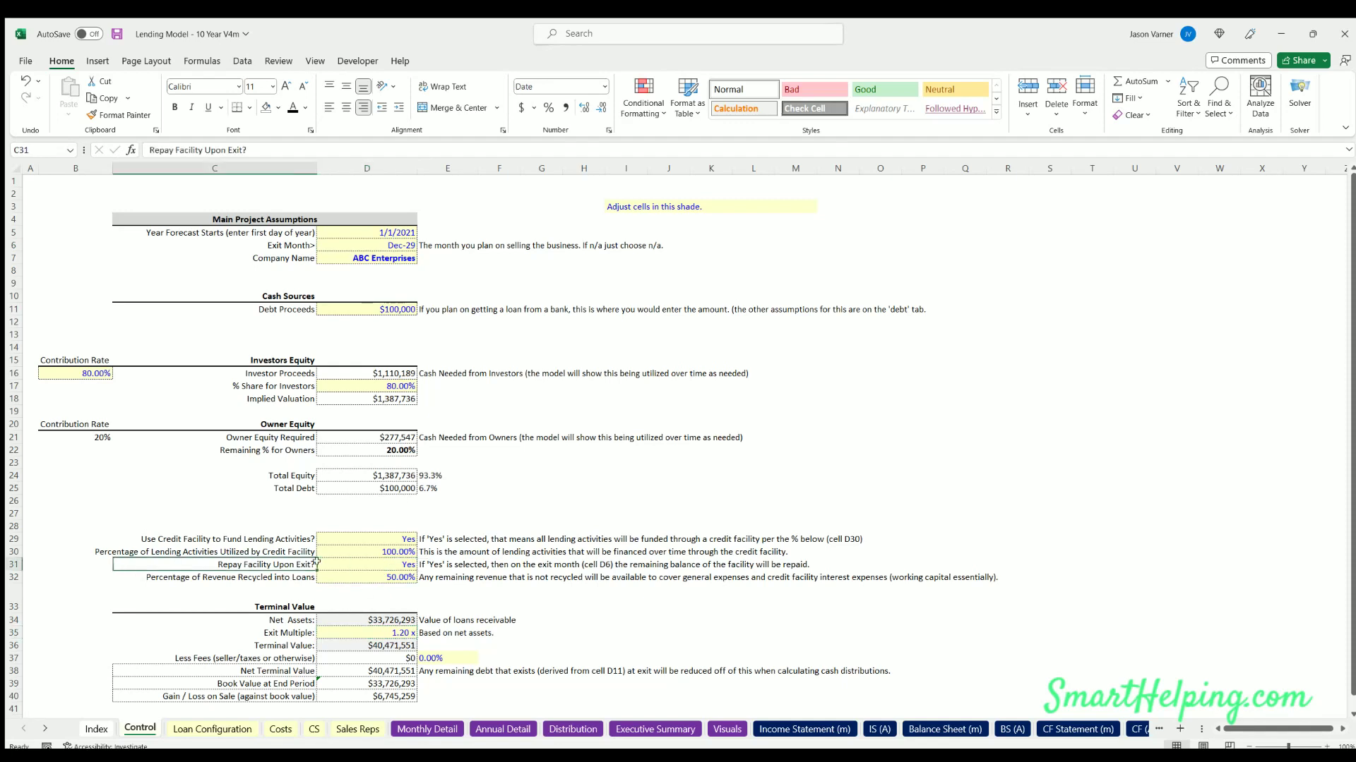
pyautogui.write('No')
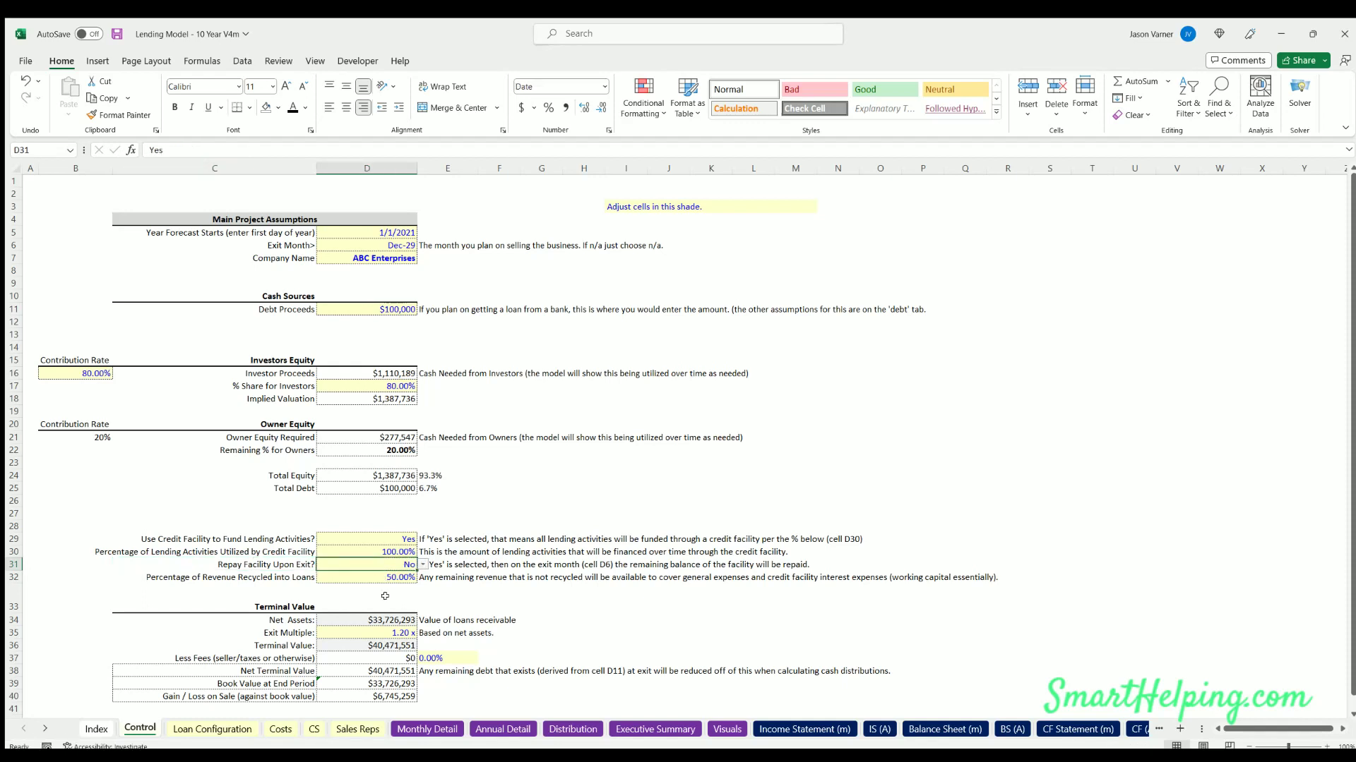
# Set the Exit Multiple in the Terminal Value section to 0
pyautogui.click(388, 630)
pyautogui.write('0')
pyautogui.press('Return')
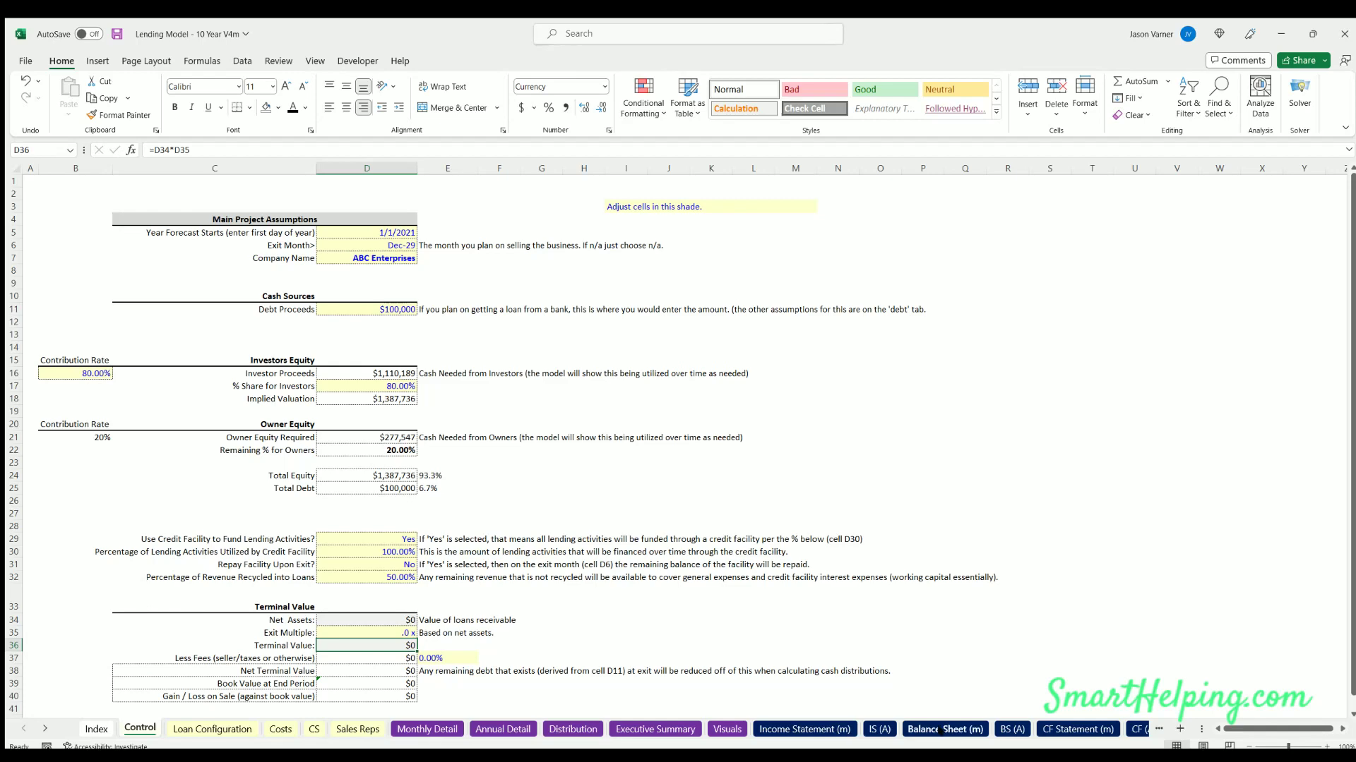
# Review the Dec-29 Cash and Loan Receivables cells and the Check row on the Balance Sheet (m) sheet
pyautogui.click(925, 732)
pyautogui.click(443, 296)
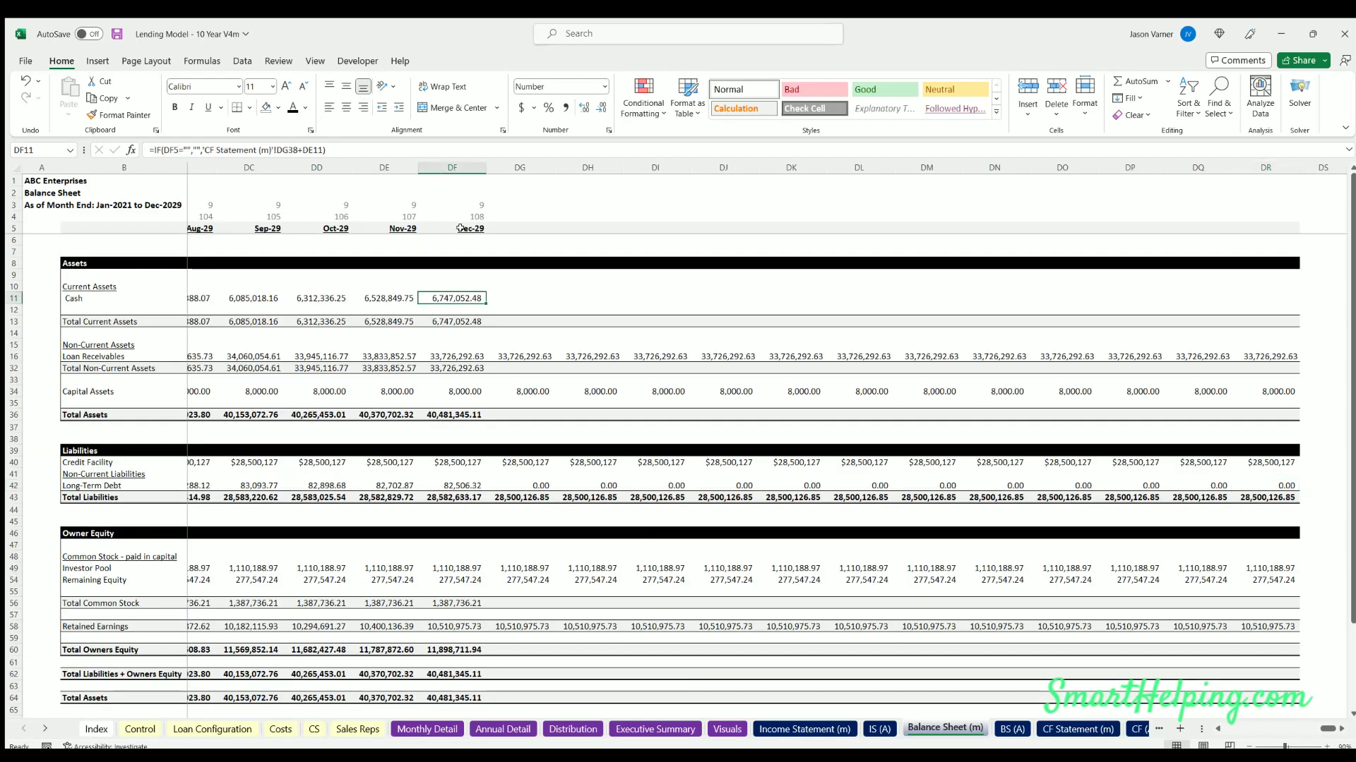
pyautogui.click(461, 228)
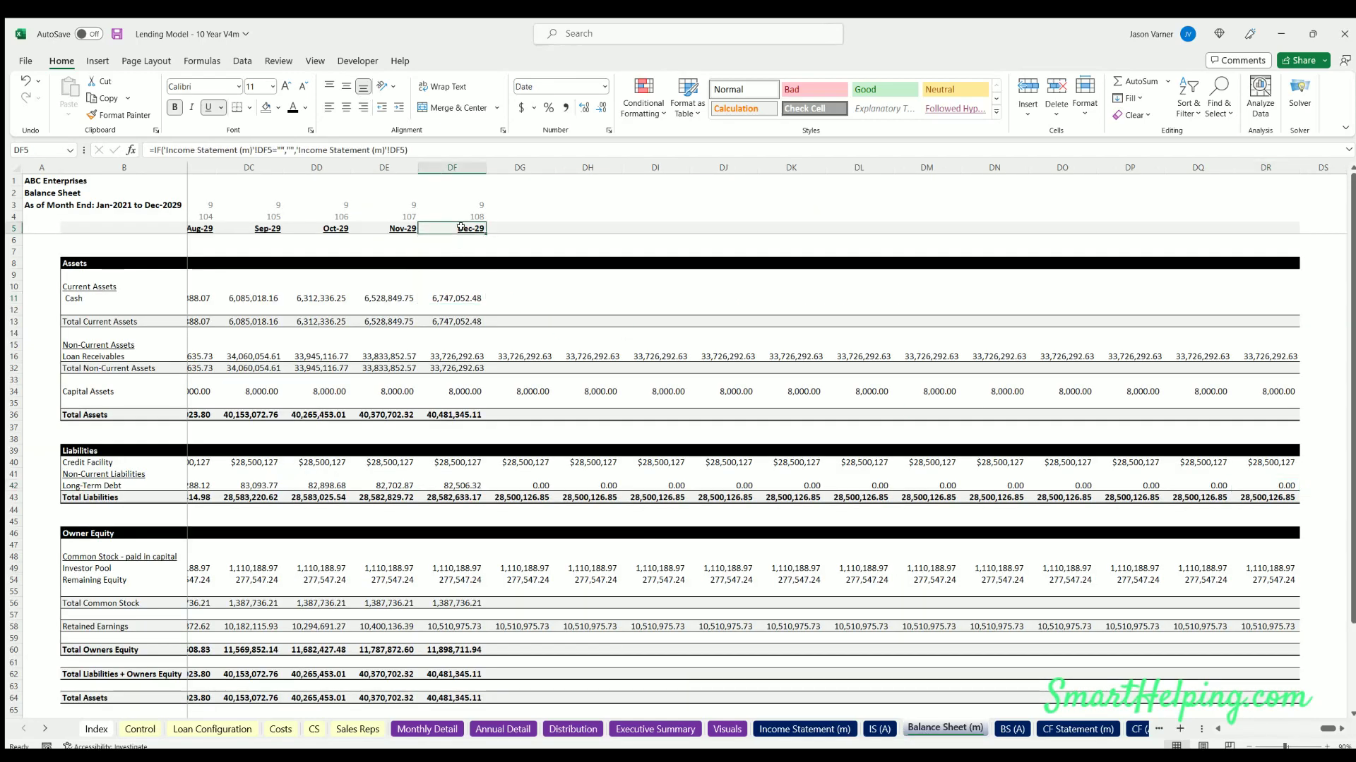
pyautogui.click(453, 297)
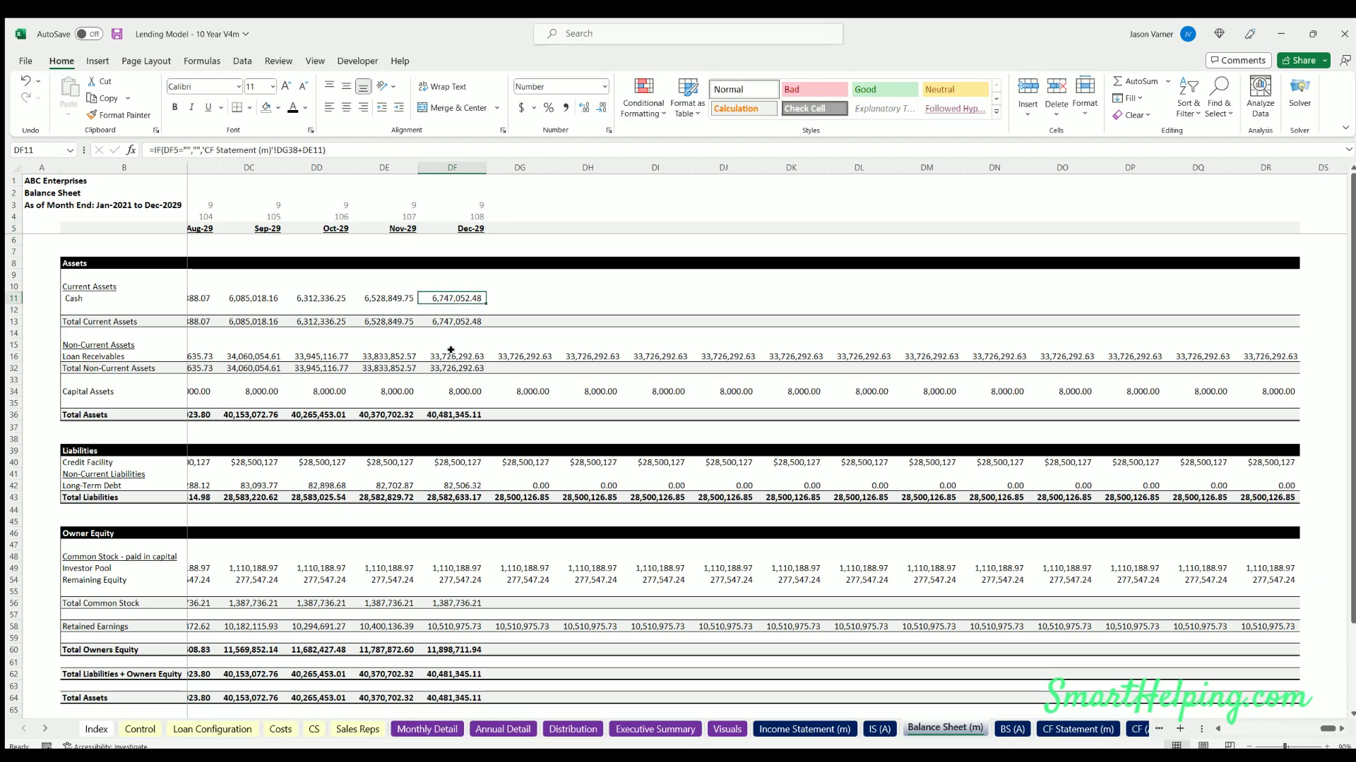
pyautogui.click(451, 355)
pyautogui.scroll(-4, 449, 539)
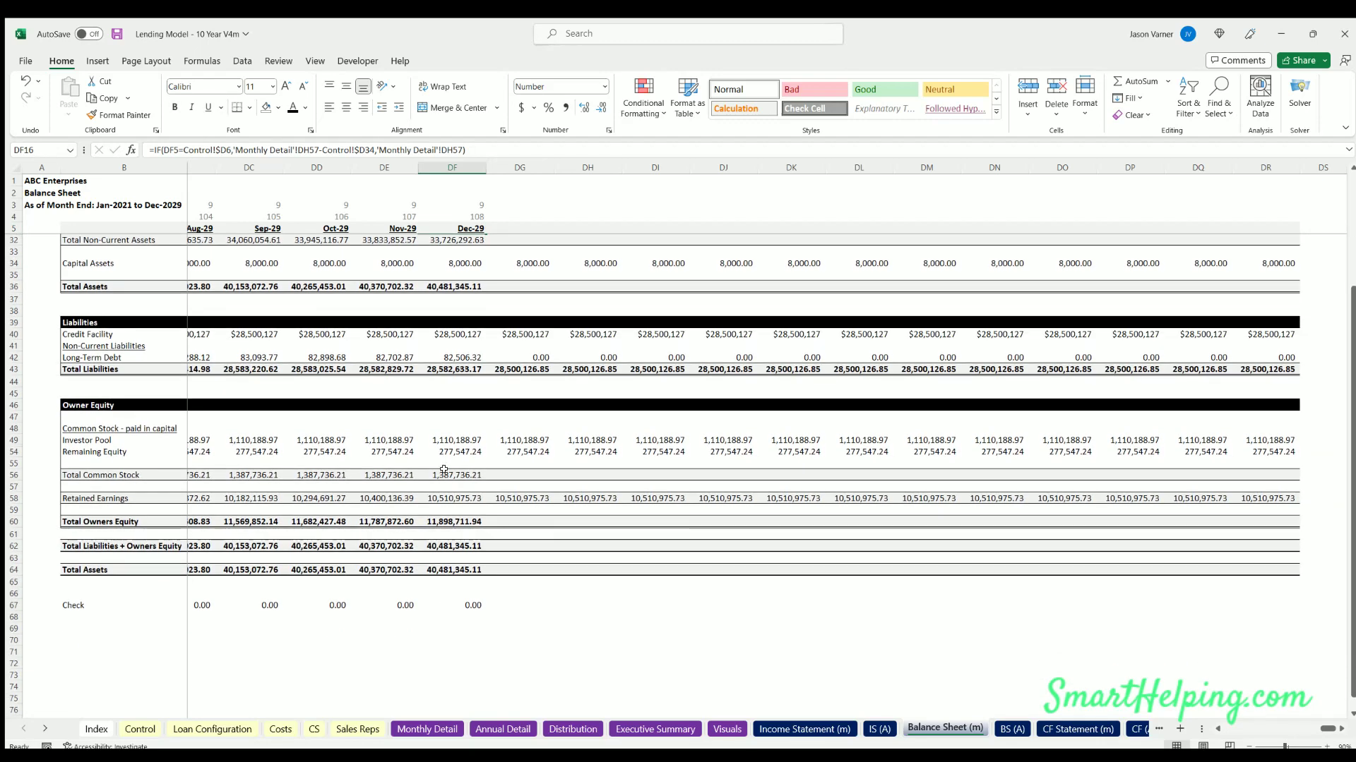
pyautogui.scroll(4, 444, 472)
# Set the Exit Multiple on the Control sheet to 1 and inspect the Net Assets formula in D34
pyautogui.click(140, 729)
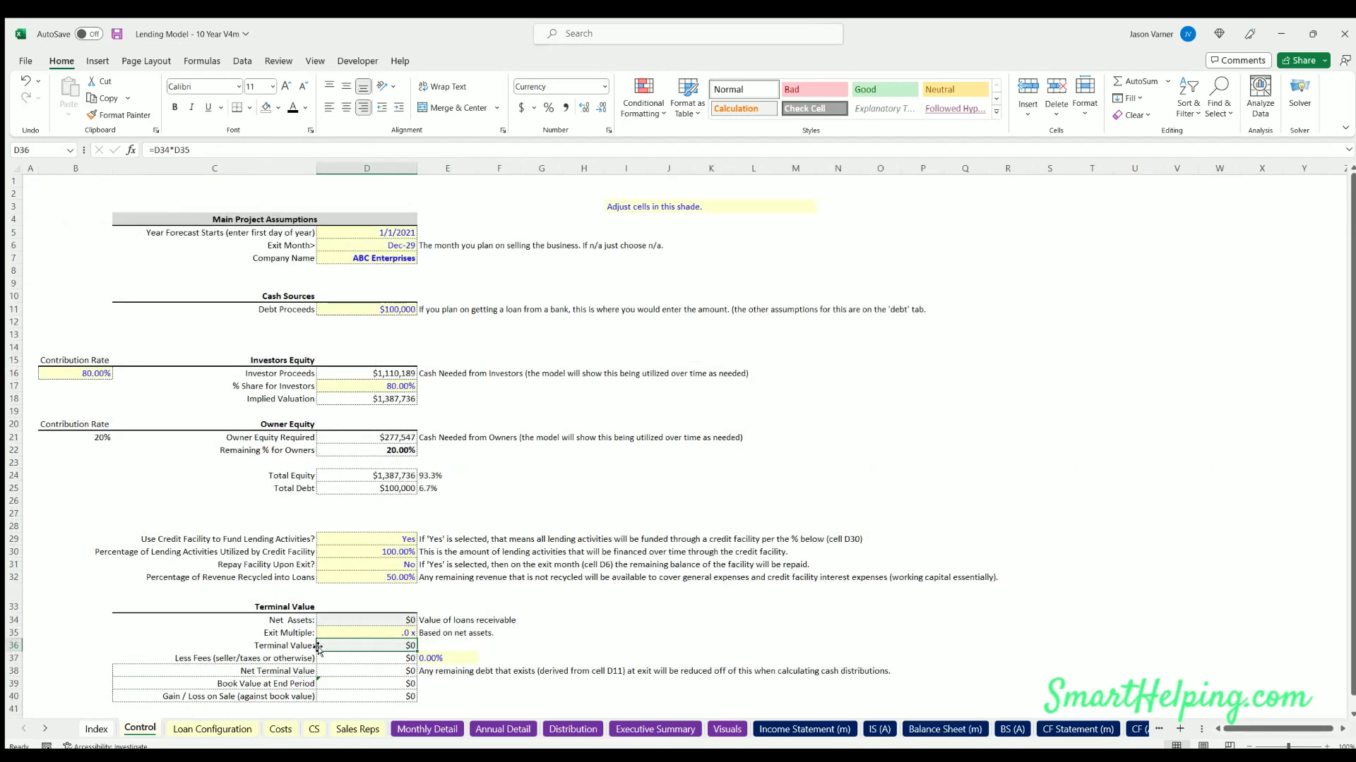
pyautogui.click(360, 629)
pyautogui.write('1')
pyautogui.press('Return')
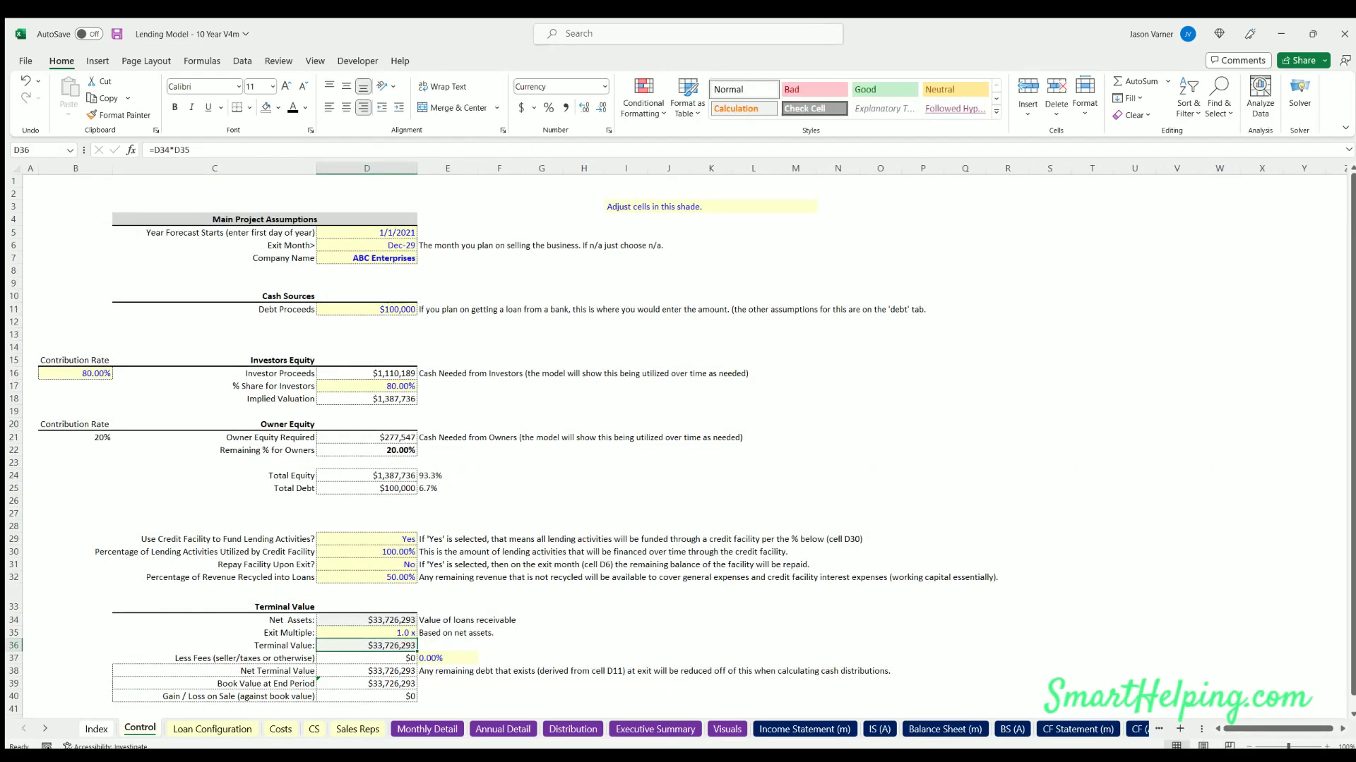
pyautogui.press('Up')
pyautogui.click(214, 632)
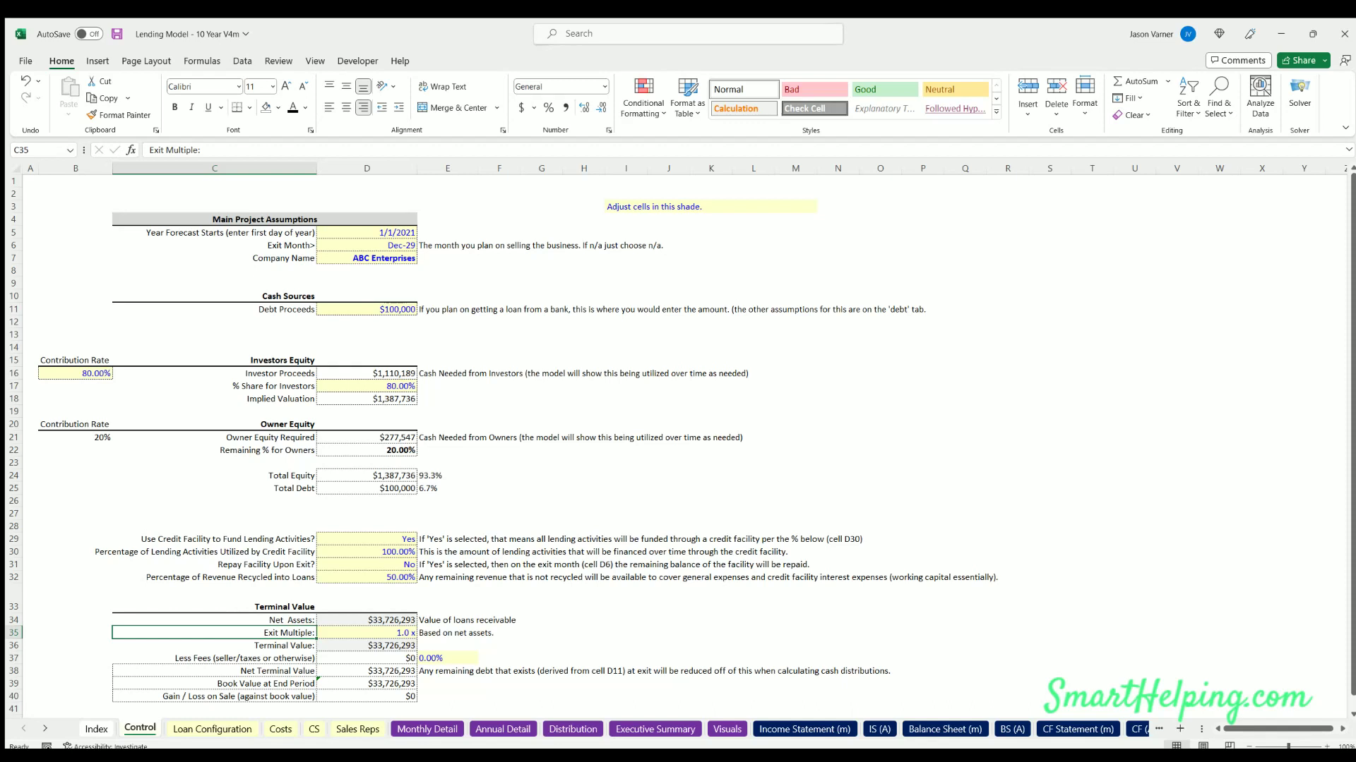
pyautogui.click(366, 620)
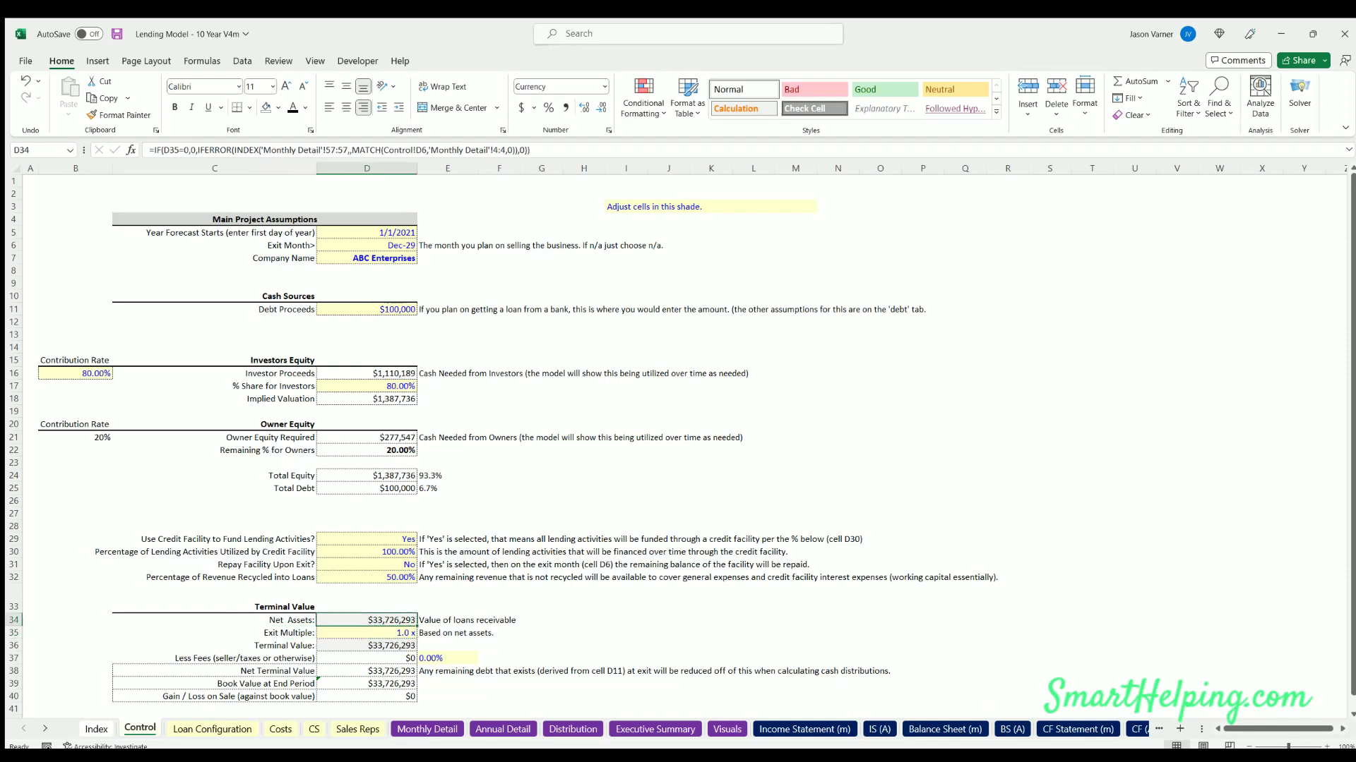
pyautogui.click(366, 633)
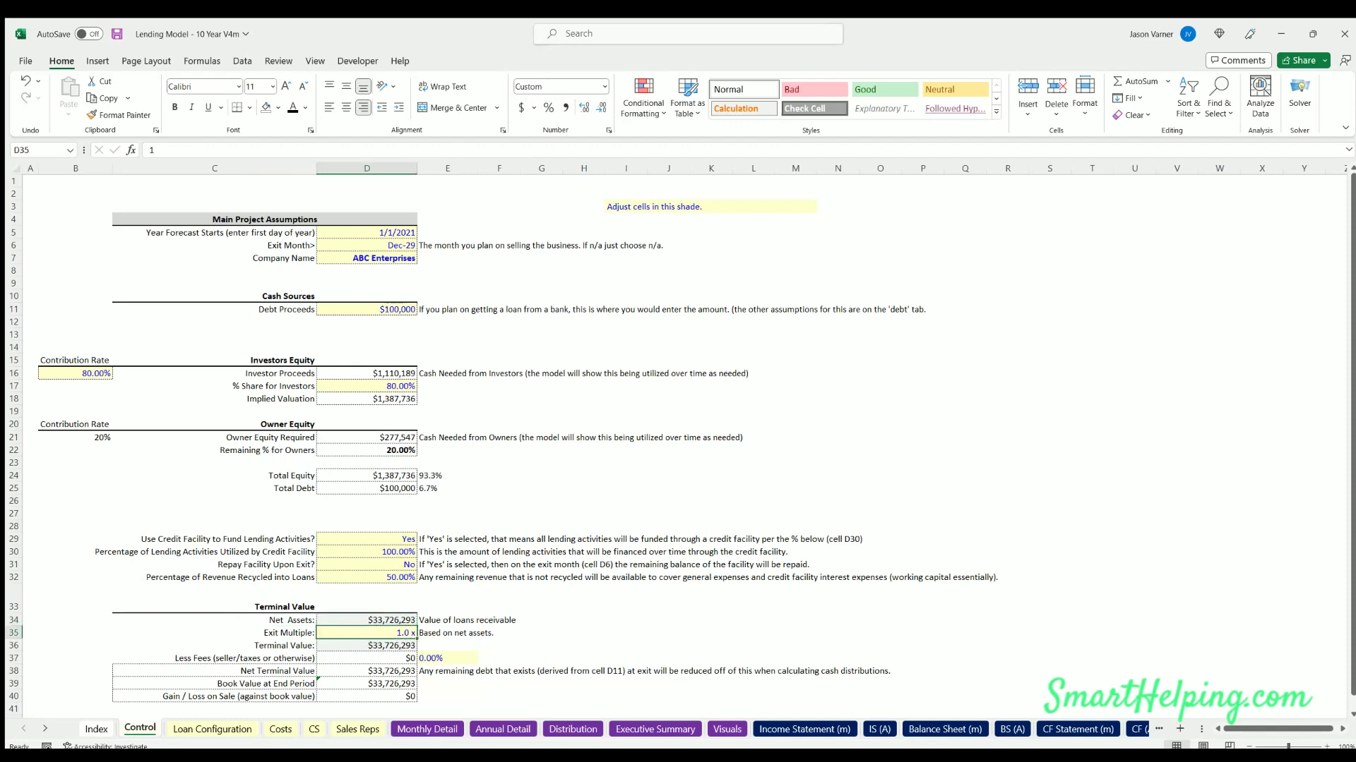
# Set Repay Facility Upon Exit to Yes and the Exit Month to Dec-30
pyautogui.click(381, 562)
pyautogui.click(423, 565)
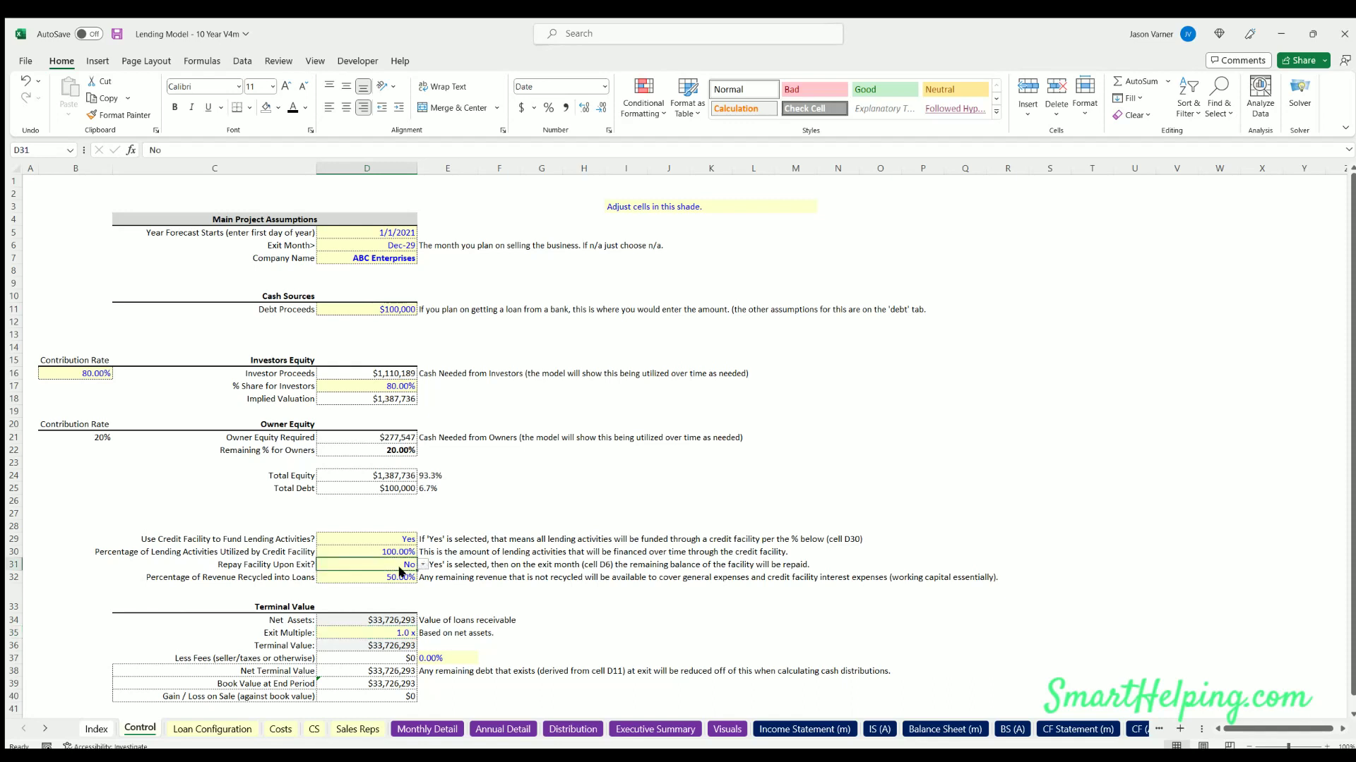
pyautogui.click(396, 574)
pyautogui.click(402, 245)
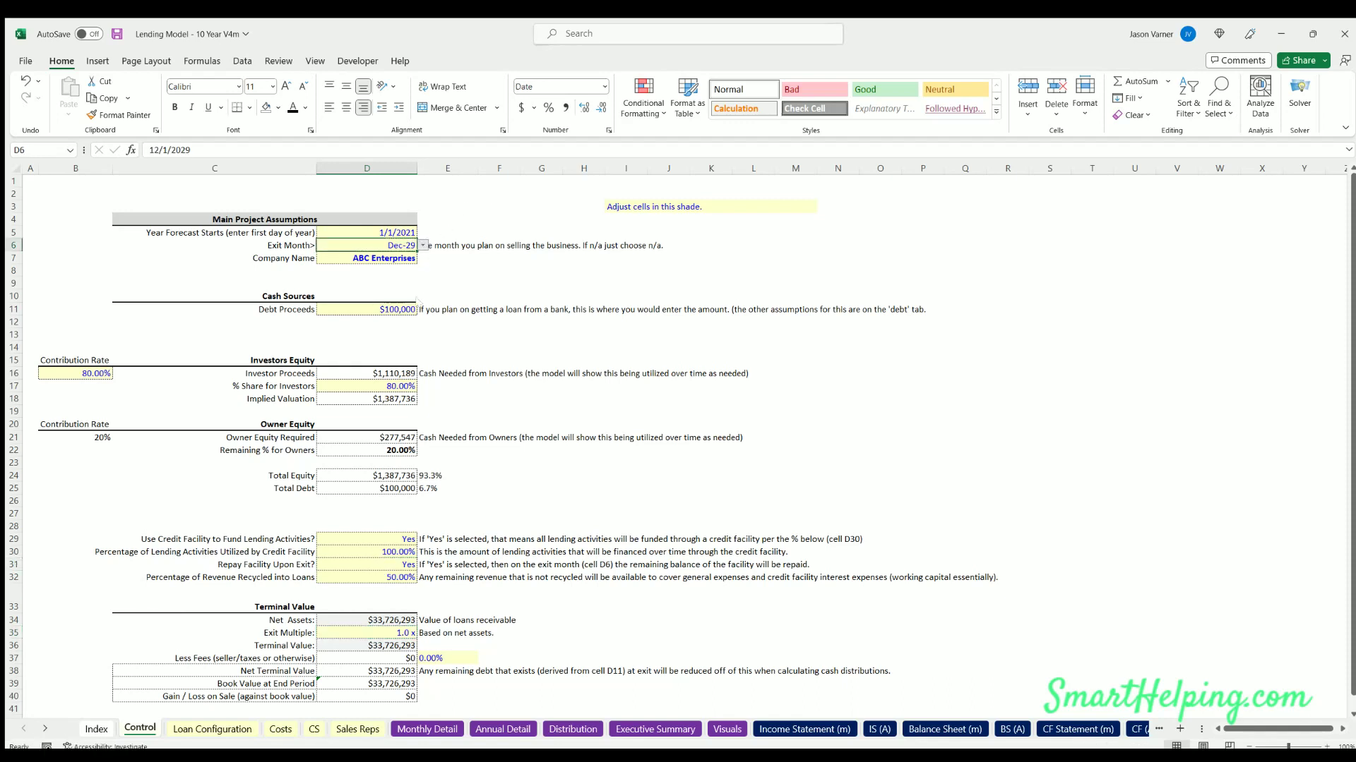
pyautogui.click(377, 306)
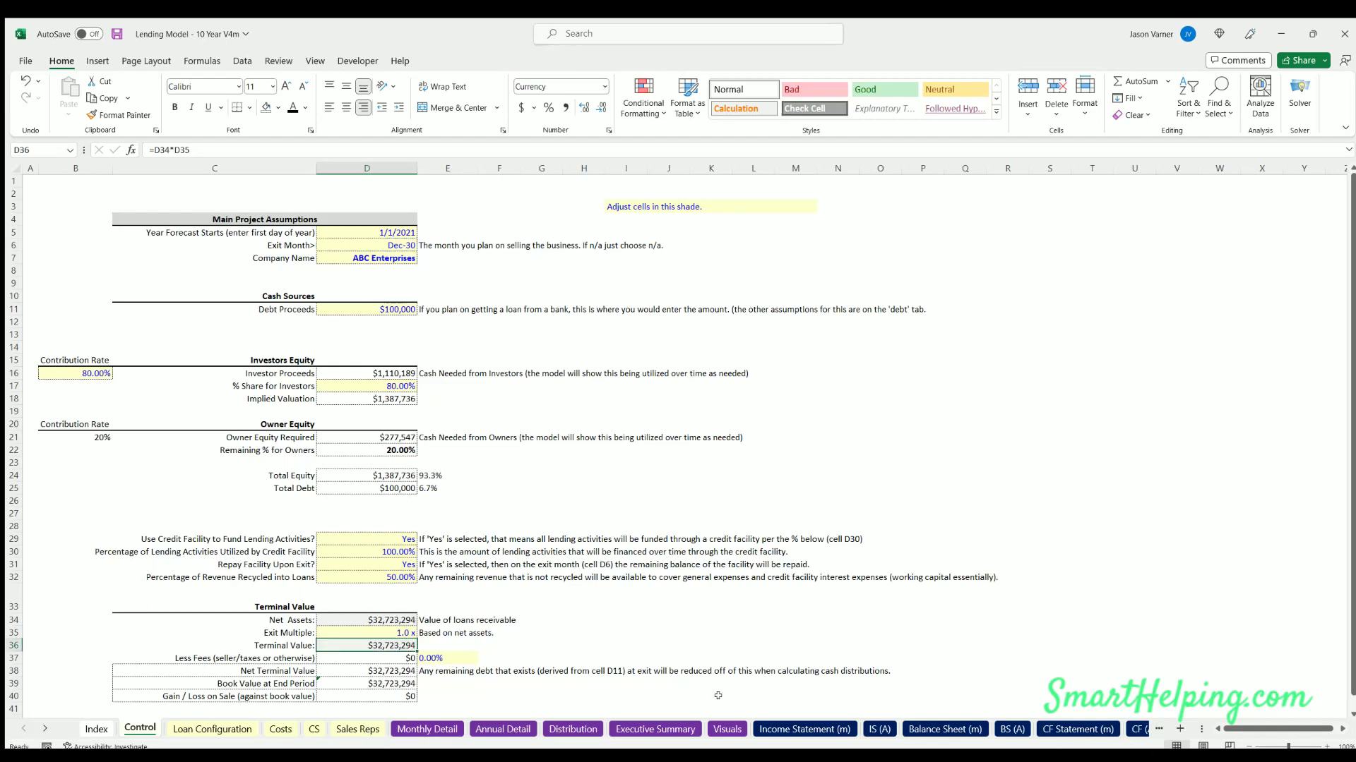
# Examine the Dec-30 Cash and Credit Facility cells, total assets and the Check row on the Balance Sheet (m) sheet
pyautogui.click(944, 730)
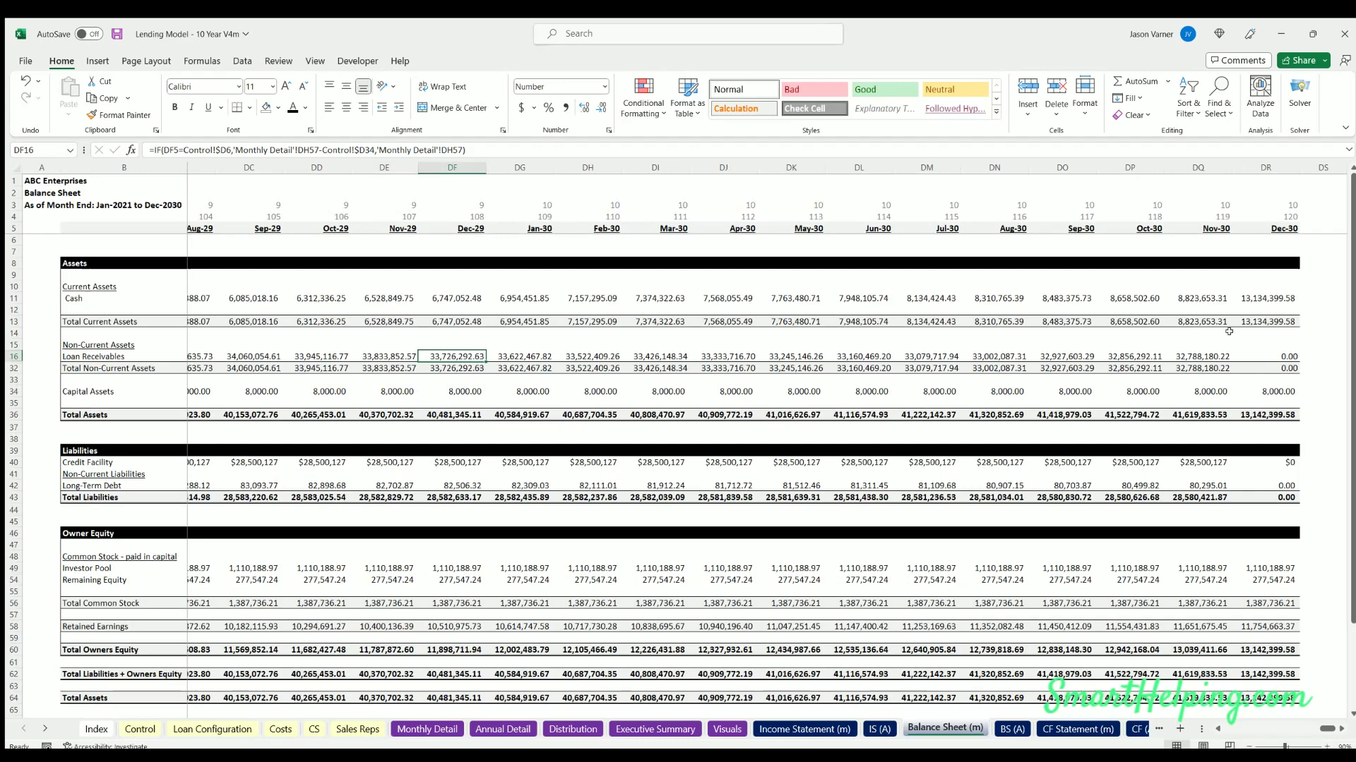
pyautogui.click(1263, 299)
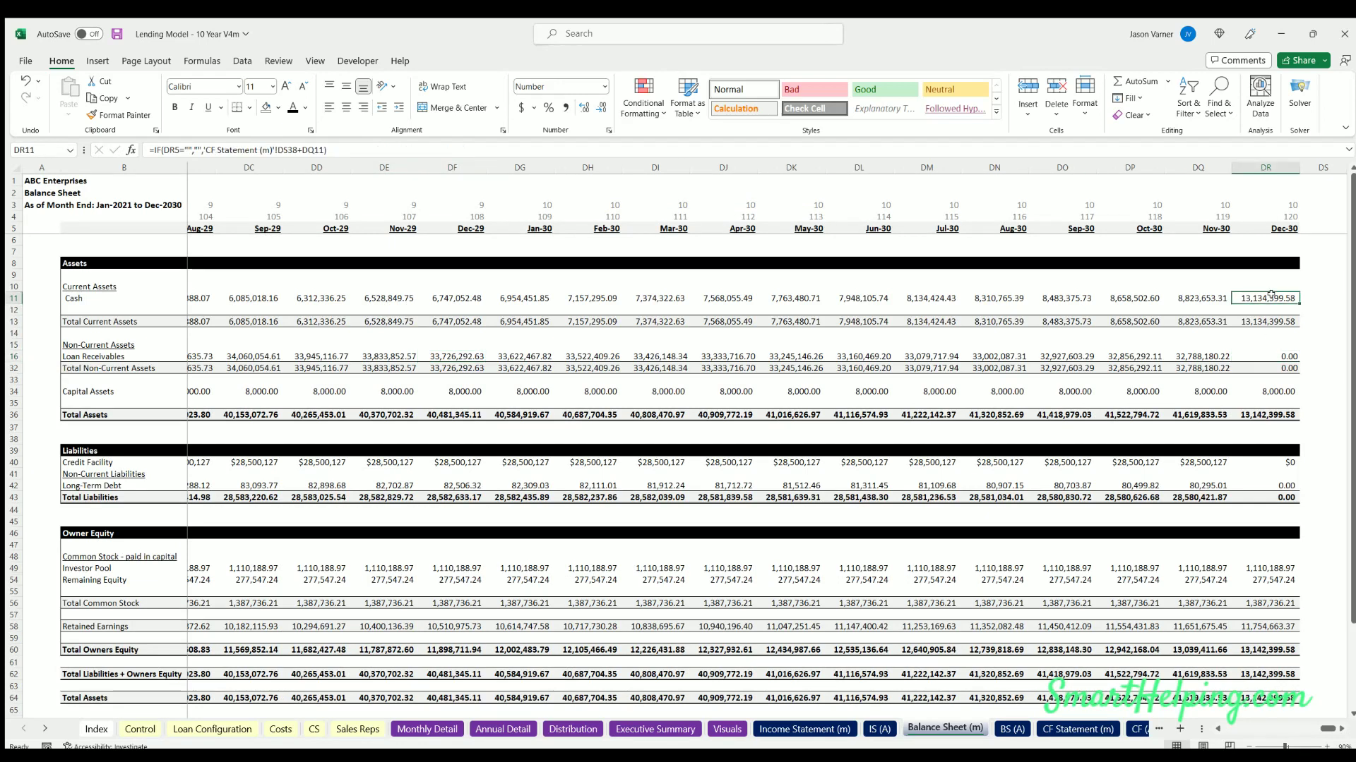
pyautogui.click(1266, 452)
pyautogui.click(1265, 460)
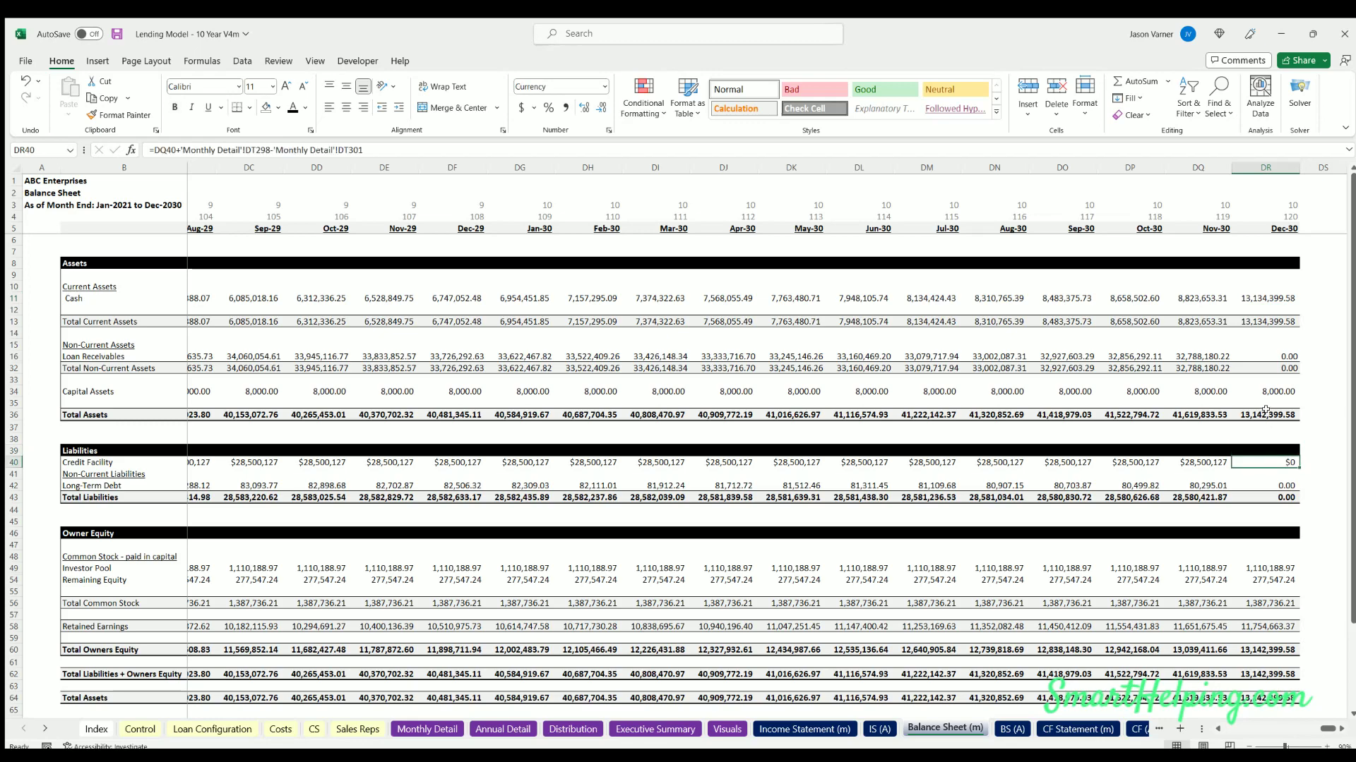
pyautogui.scroll(-4, 1253, 493)
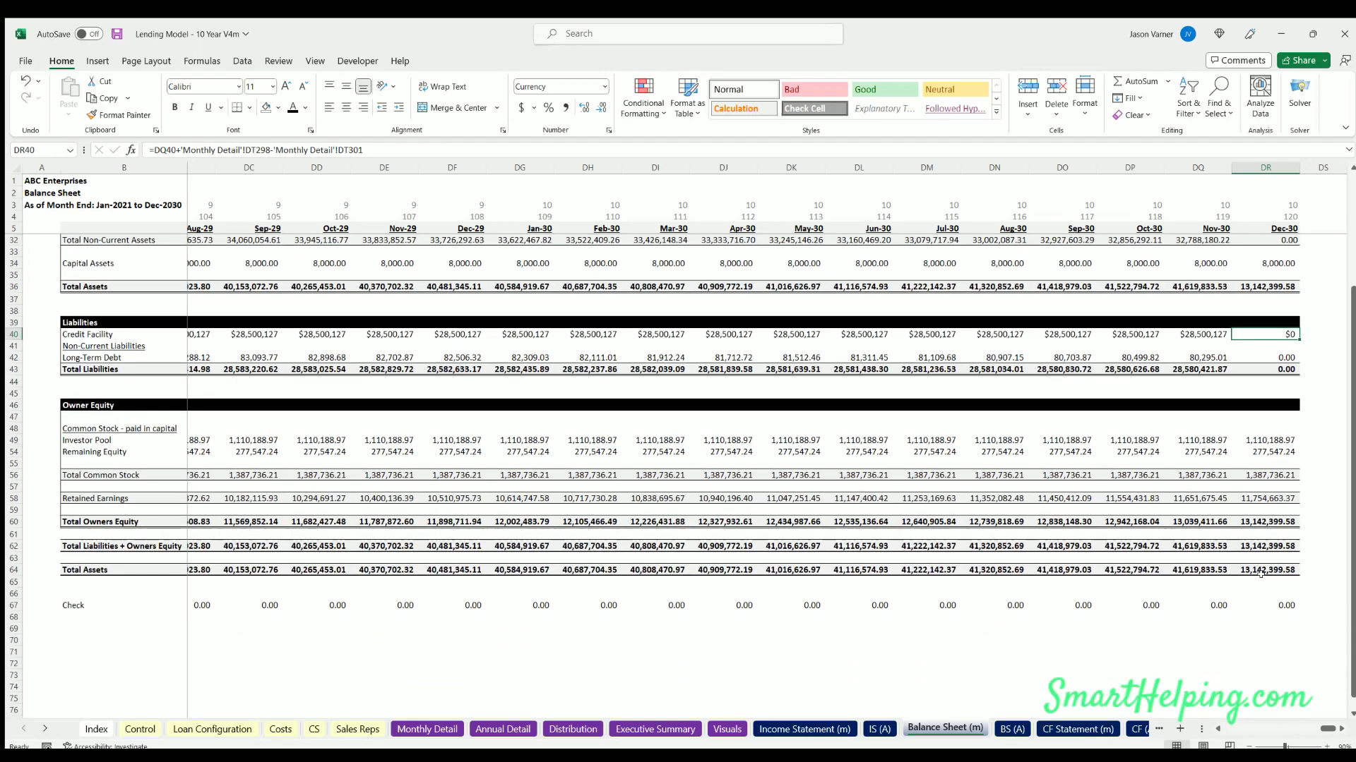
pyautogui.scroll(4, 1261, 573)
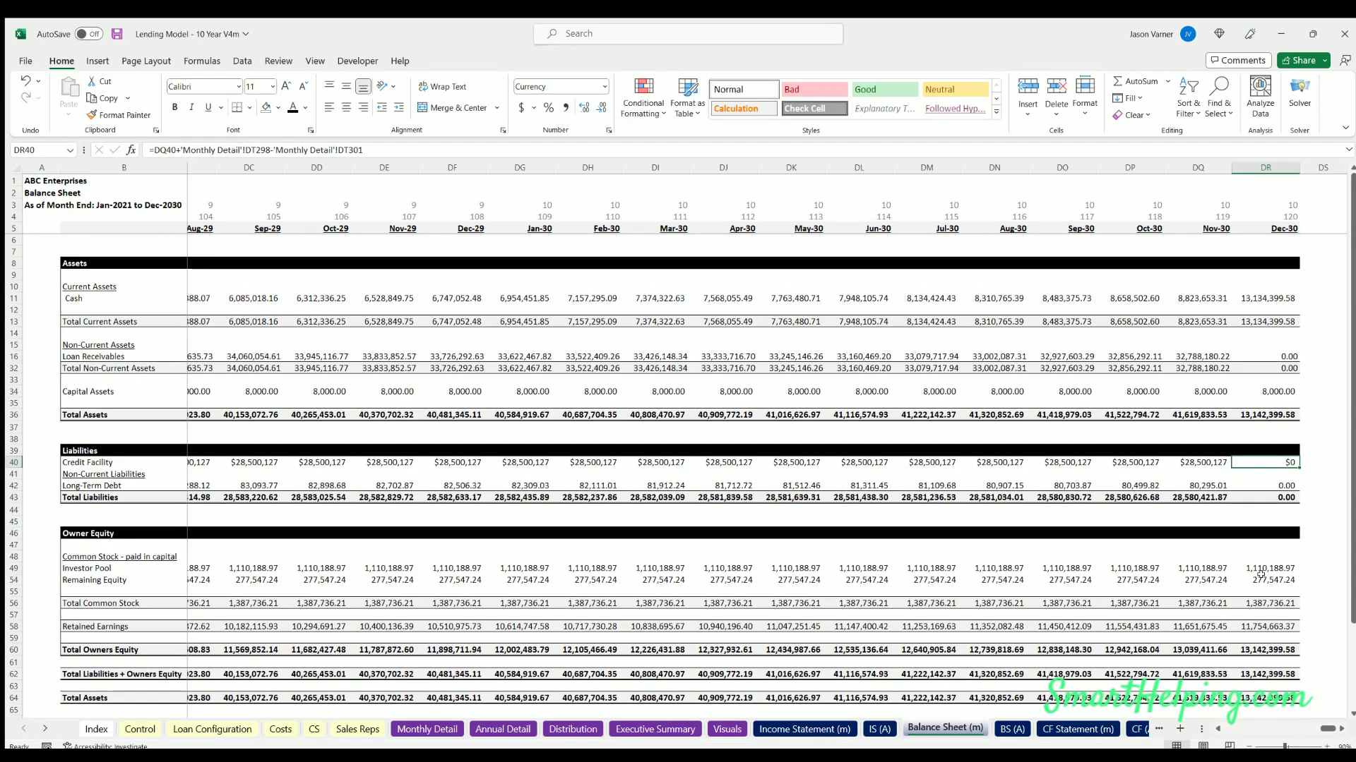
# Set the Exit Multiple on the Control sheet to 1.2
pyautogui.click(139, 730)
pyautogui.press('Up')
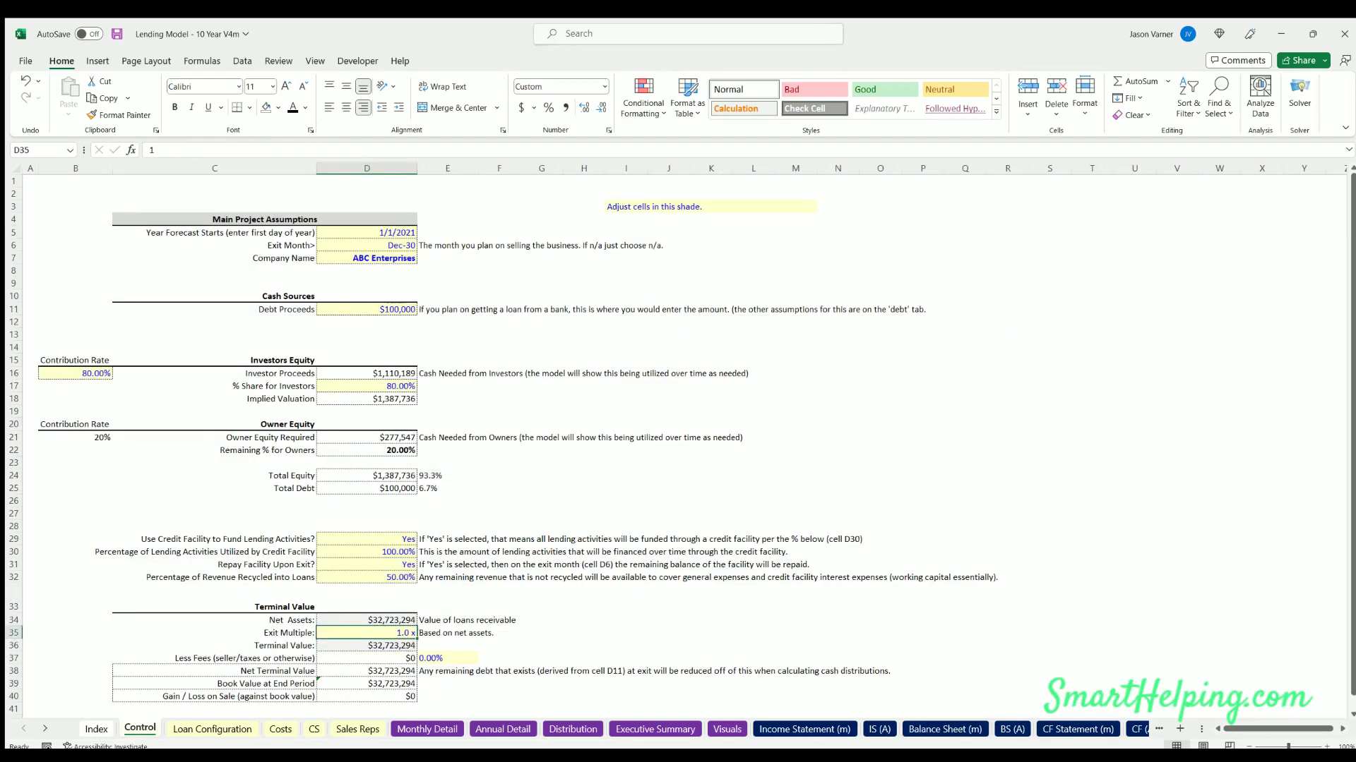
pyautogui.write('1.2')
pyautogui.press('Return')
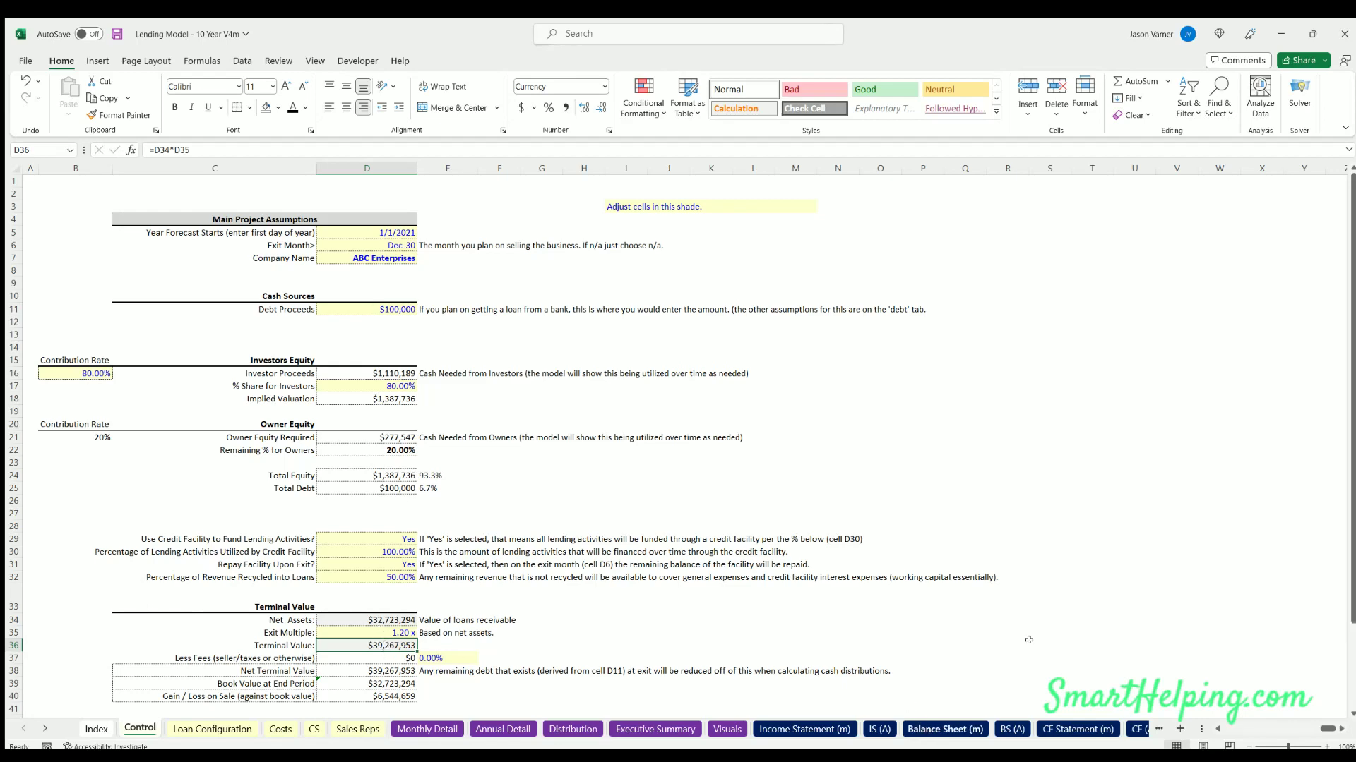
# Review the Dec-30 column on the Balance Sheet (m) sheet and the FY 2030 Gain/Loss on Sale of Loans on Exit formula on IS (A)
pyautogui.click(945, 730)
pyautogui.click(1215, 463)
pyautogui.click(1260, 464)
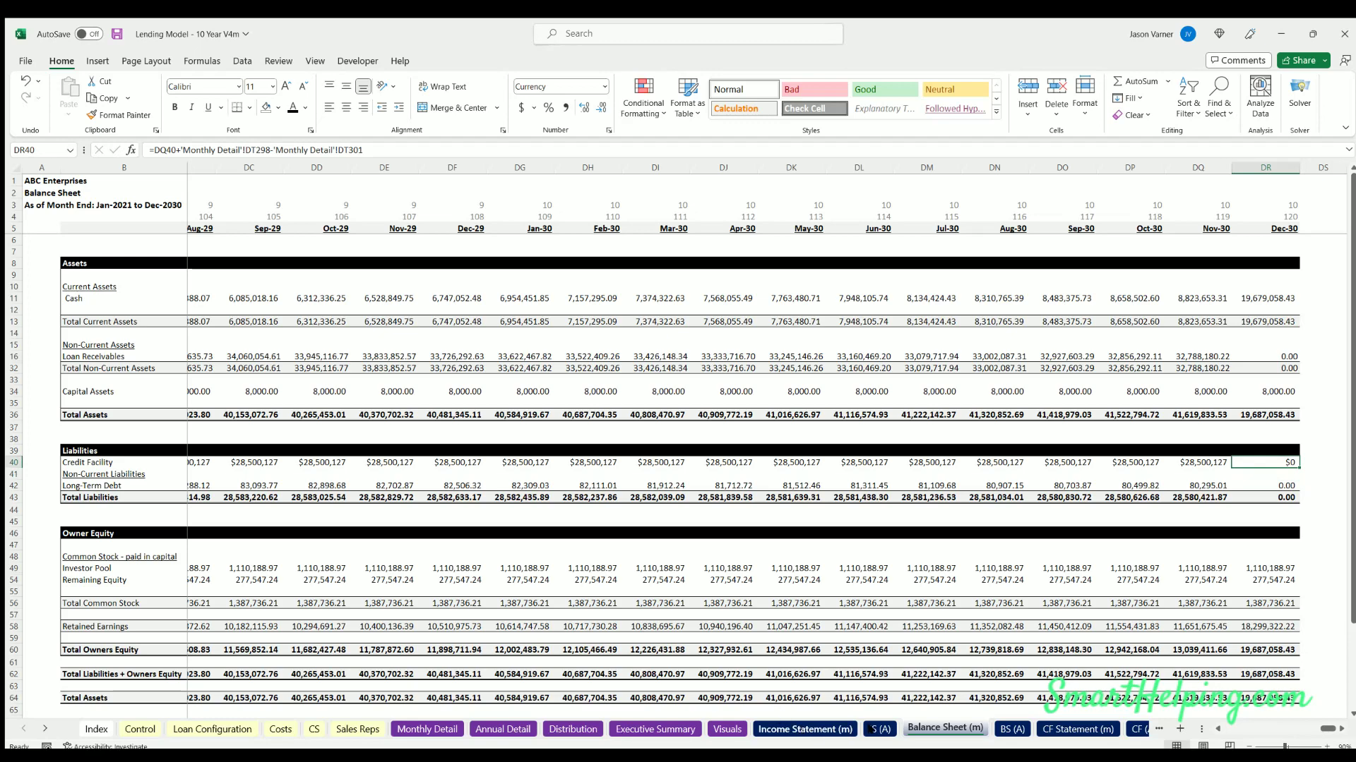
pyautogui.click(876, 729)
pyautogui.scroll(-14, 917, 494)
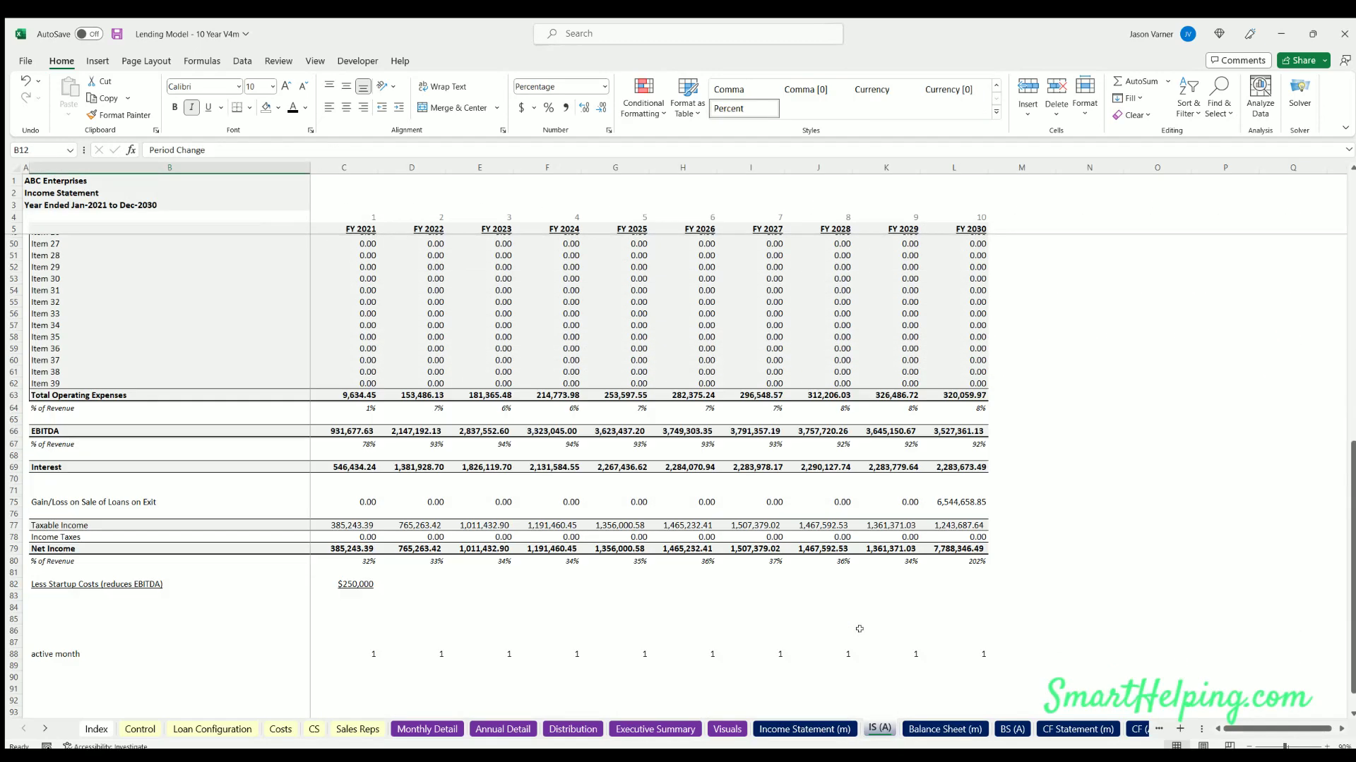
pyautogui.click(936, 503)
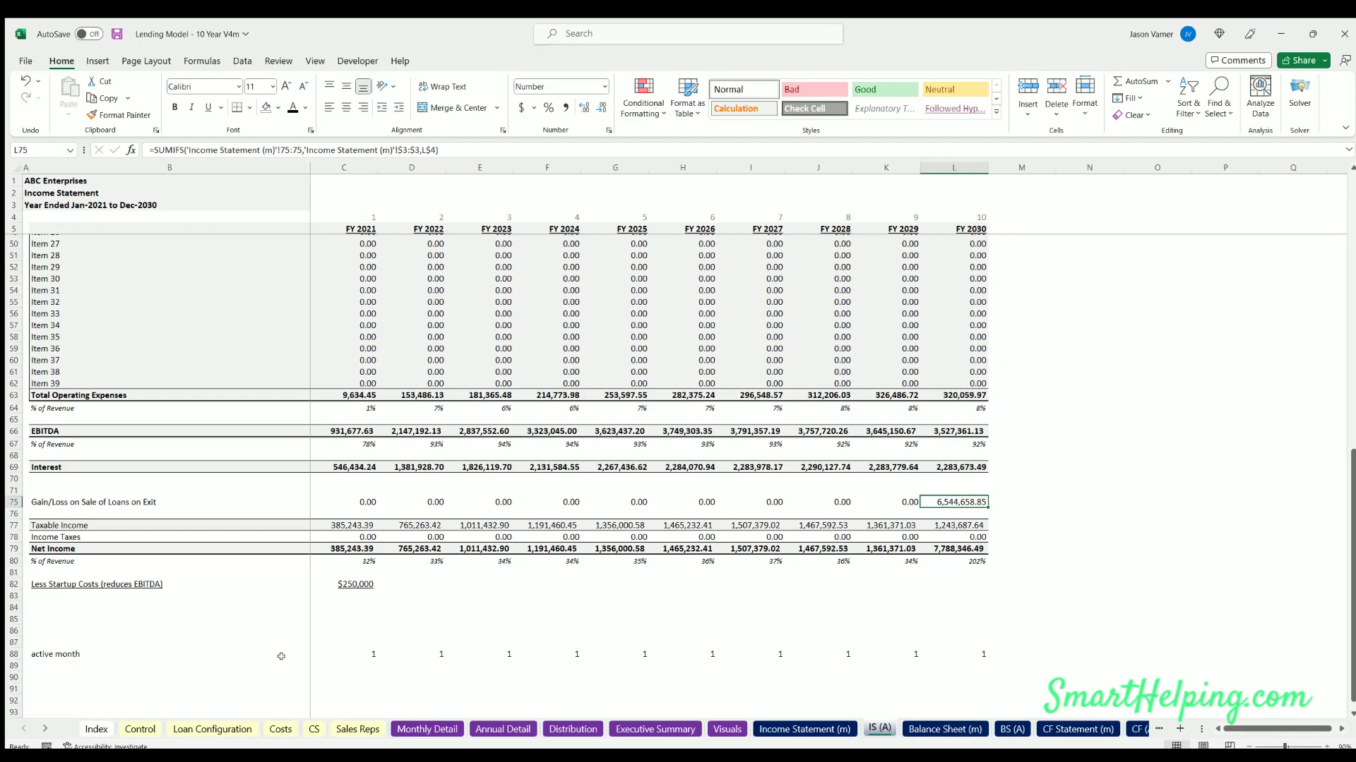
# Set the Exit Multiple on the Control sheet to 1
pyautogui.click(140, 730)
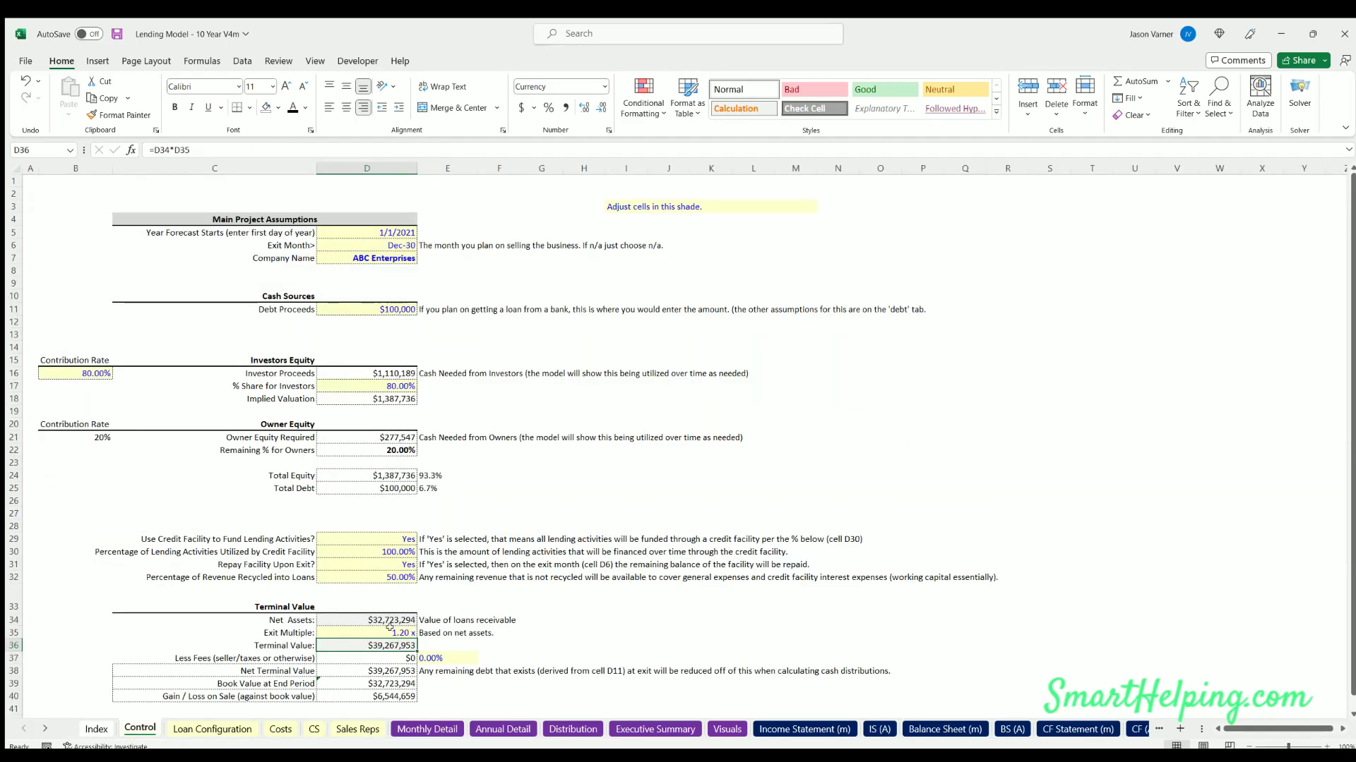
pyautogui.click(389, 630)
pyautogui.write('1')
pyautogui.press('Return')
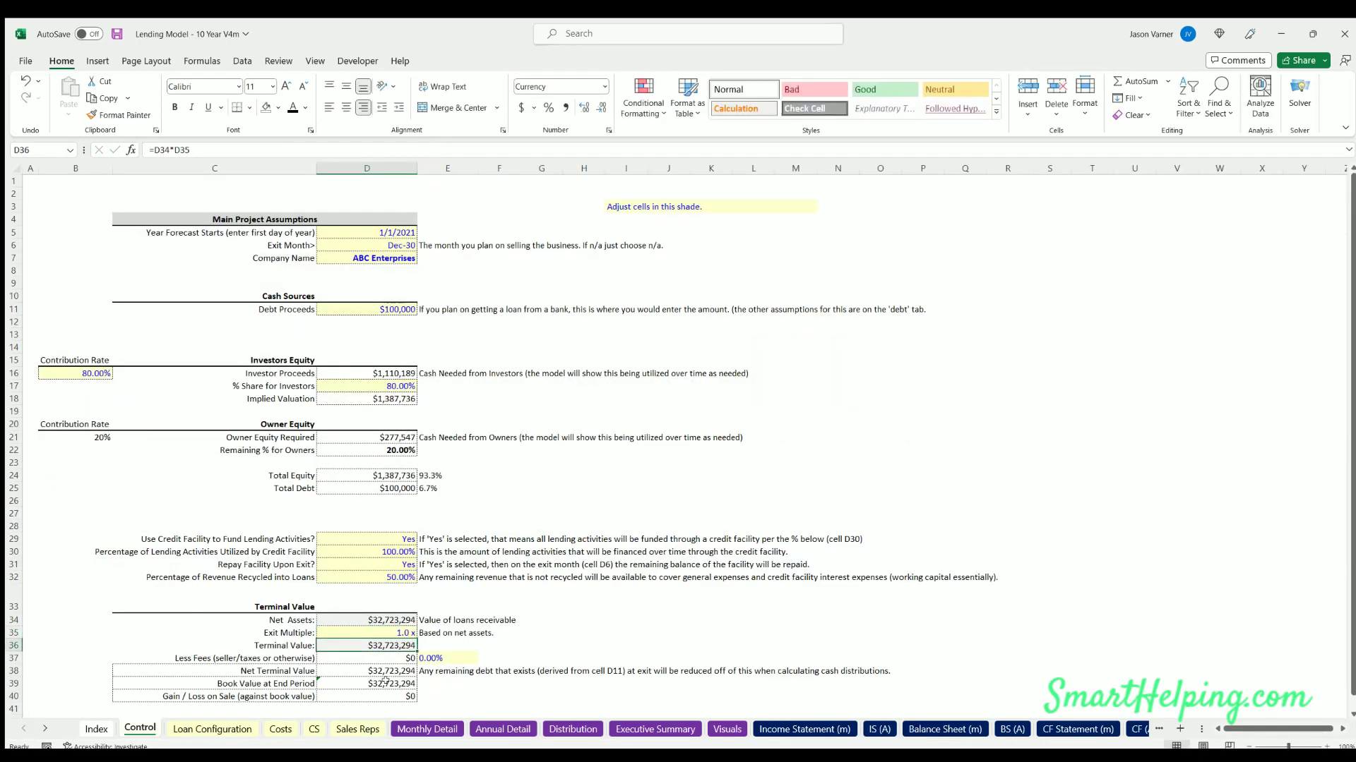
pyautogui.click(388, 629)
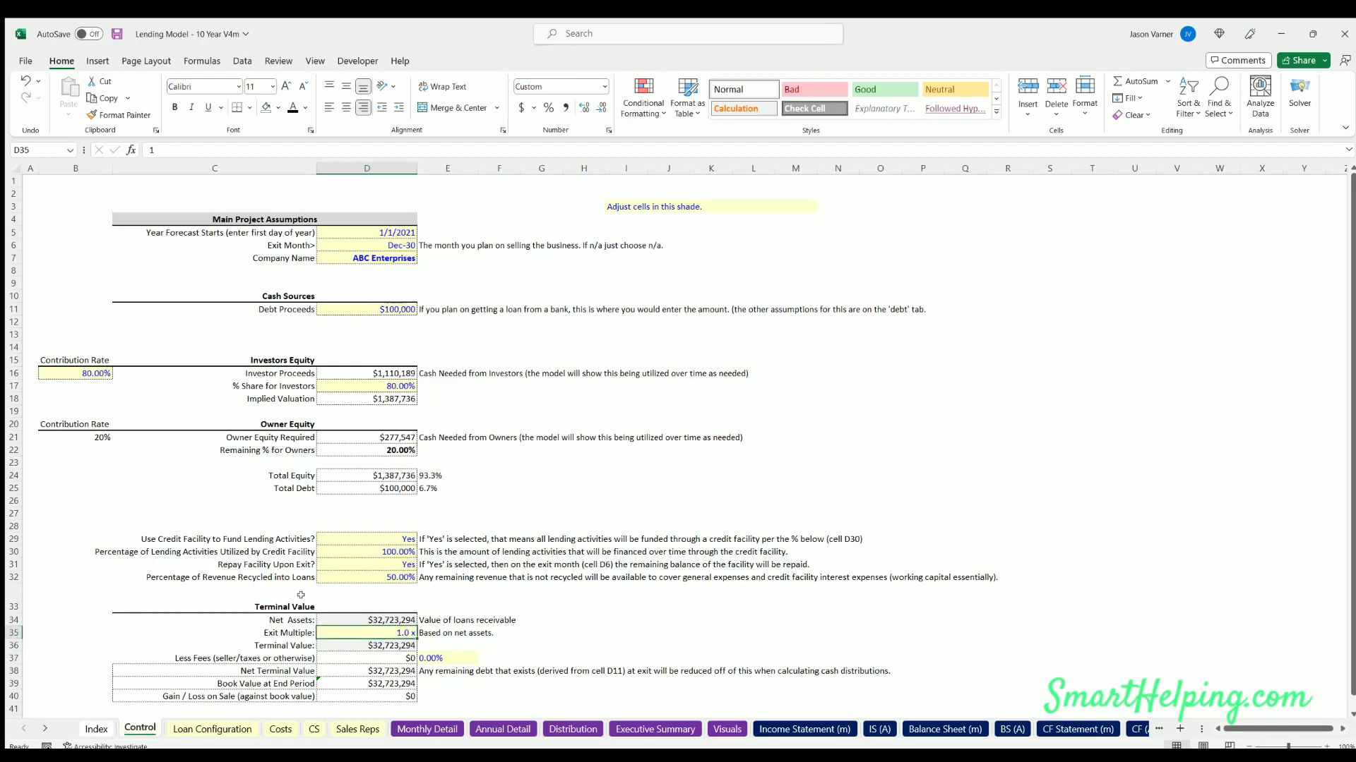
# Look over the Loan Configuration assumptions and the CapEx table on the Costs sheet
pyautogui.click(212, 729)
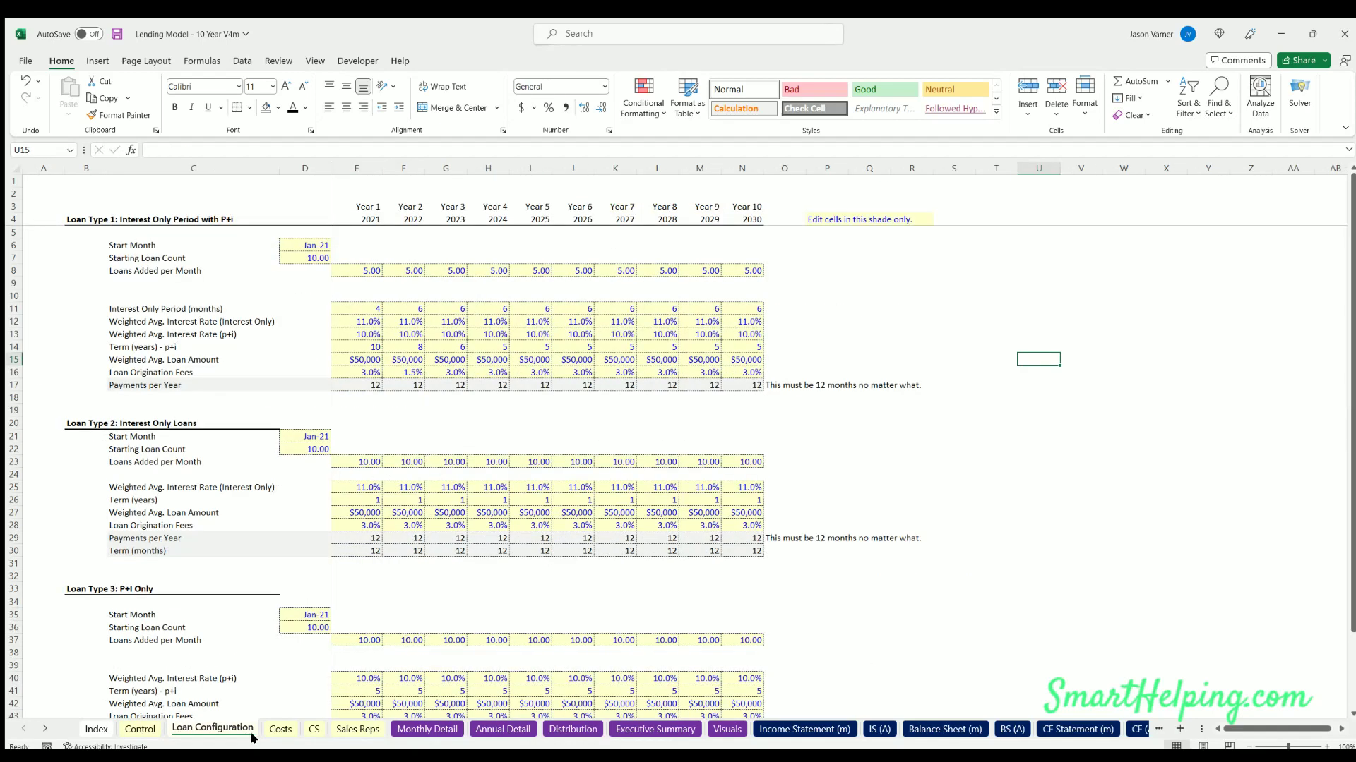
pyautogui.scroll(-4, 318, 637)
pyautogui.scroll(4, 318, 637)
pyautogui.click(280, 729)
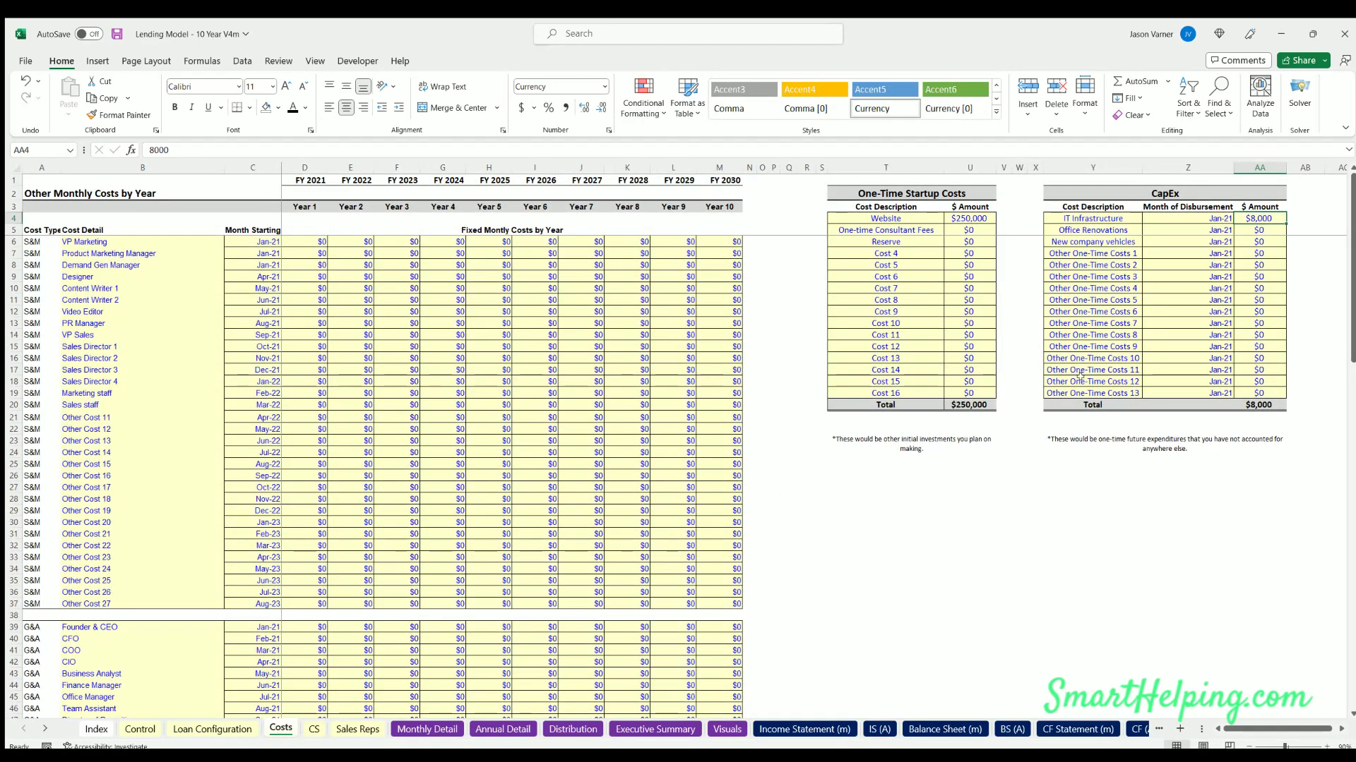
pyautogui.moveTo(1089, 217)
pyautogui.mouseDown()
pyautogui.moveTo(1200, 247)
pyautogui.moveTo(1261, 395)
pyautogui.mouseUp()
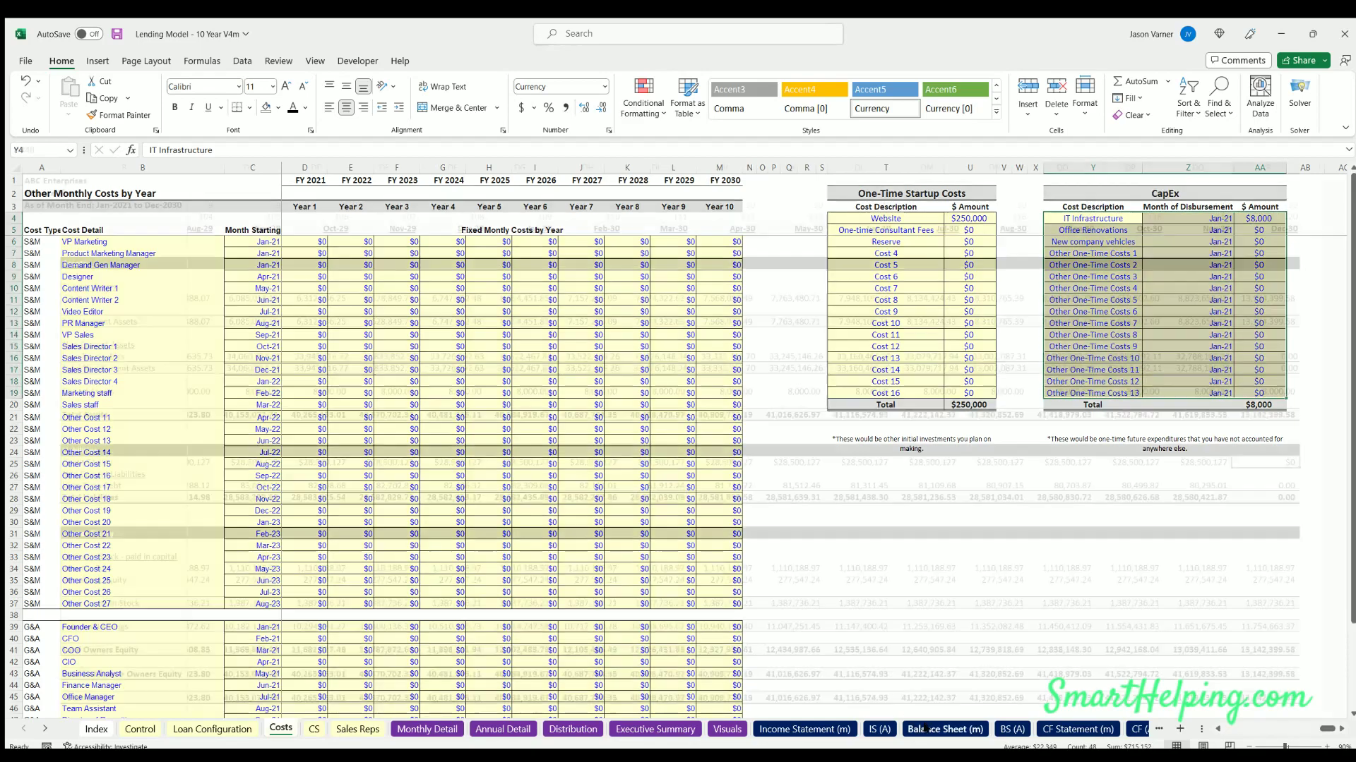
# Inspect the Jan-21 and Feb-21 Capital Assets formulas on the Balance Sheet (m) sheet
pyautogui.click(945, 729)
pyautogui.moveTo(1322, 735); pyautogui.dragTo(1227, 733)
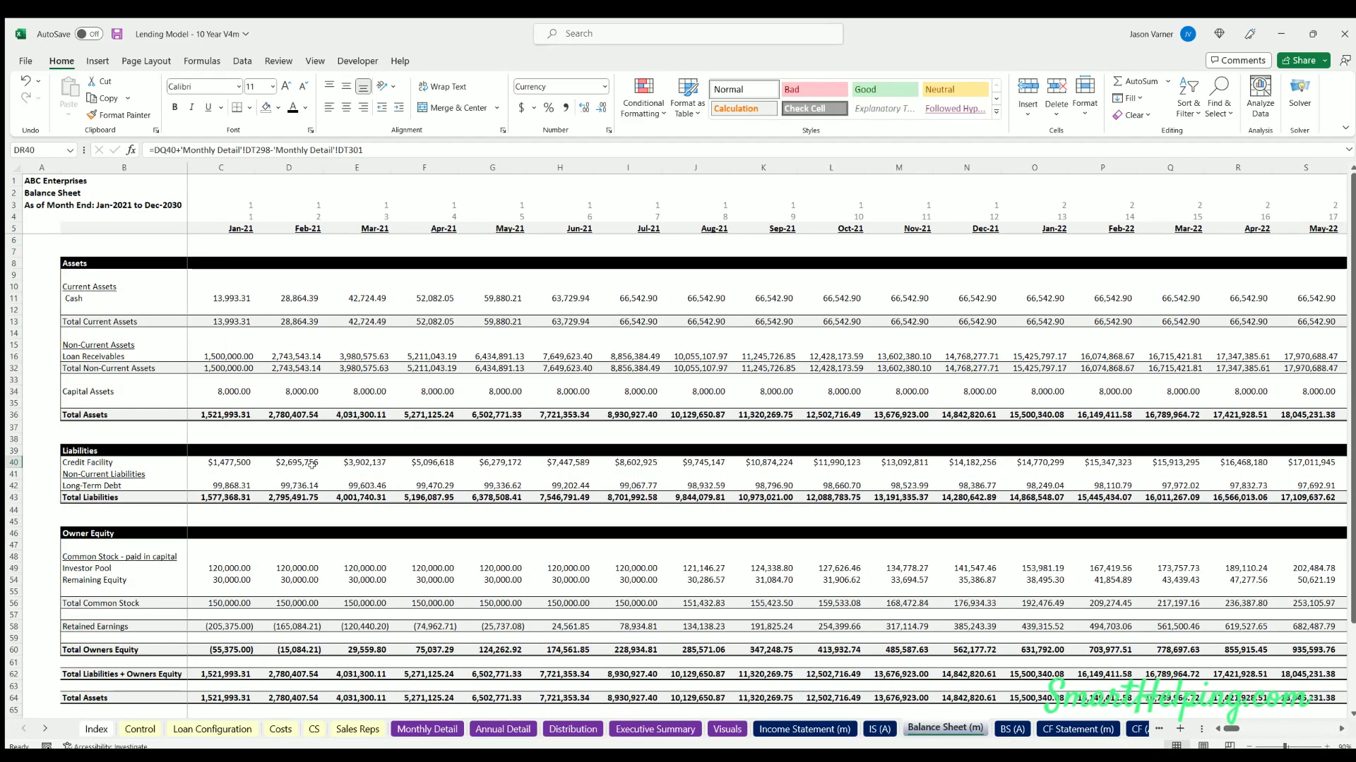
pyautogui.click(117, 391)
pyautogui.click(240, 387)
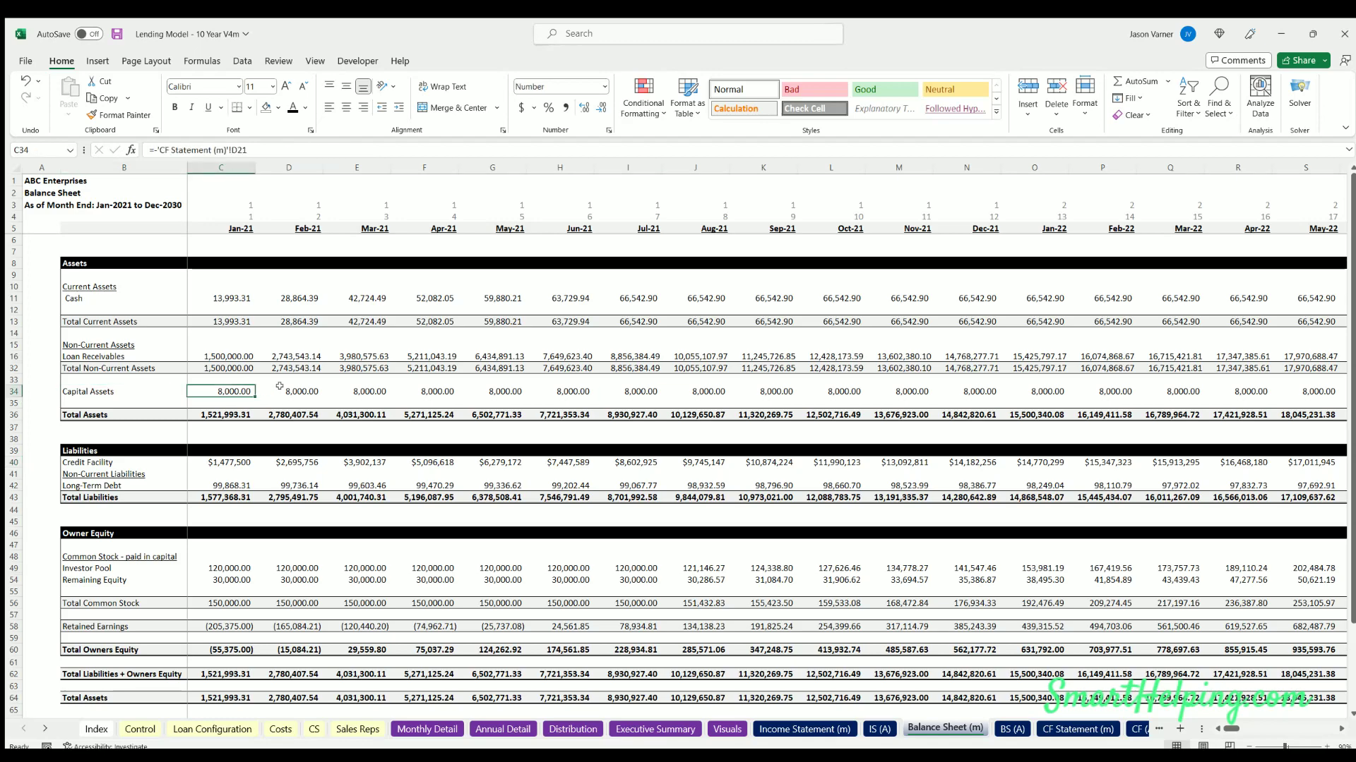
pyautogui.click(313, 387)
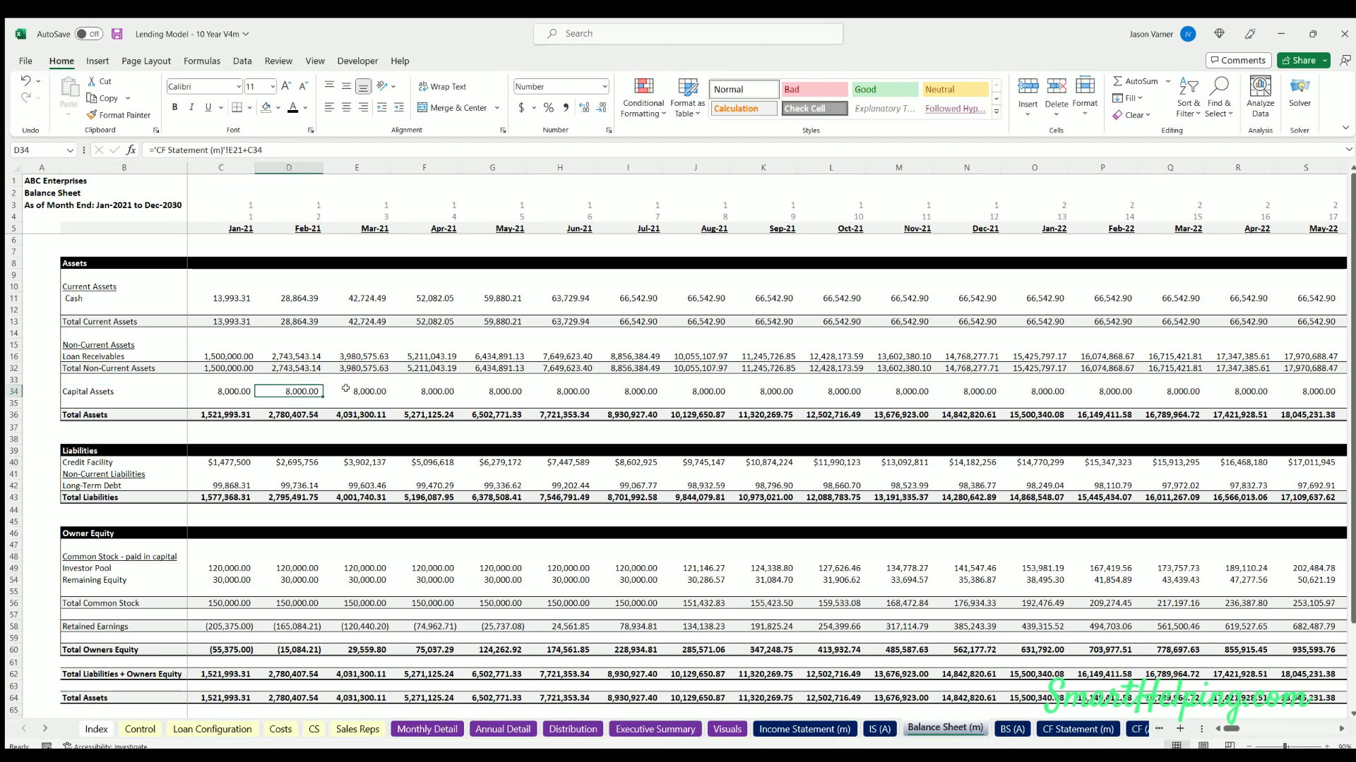
# Examine the amount entries in the CapEx table on the Costs sheet
pyautogui.click(280, 728)
pyautogui.click(1258, 226)
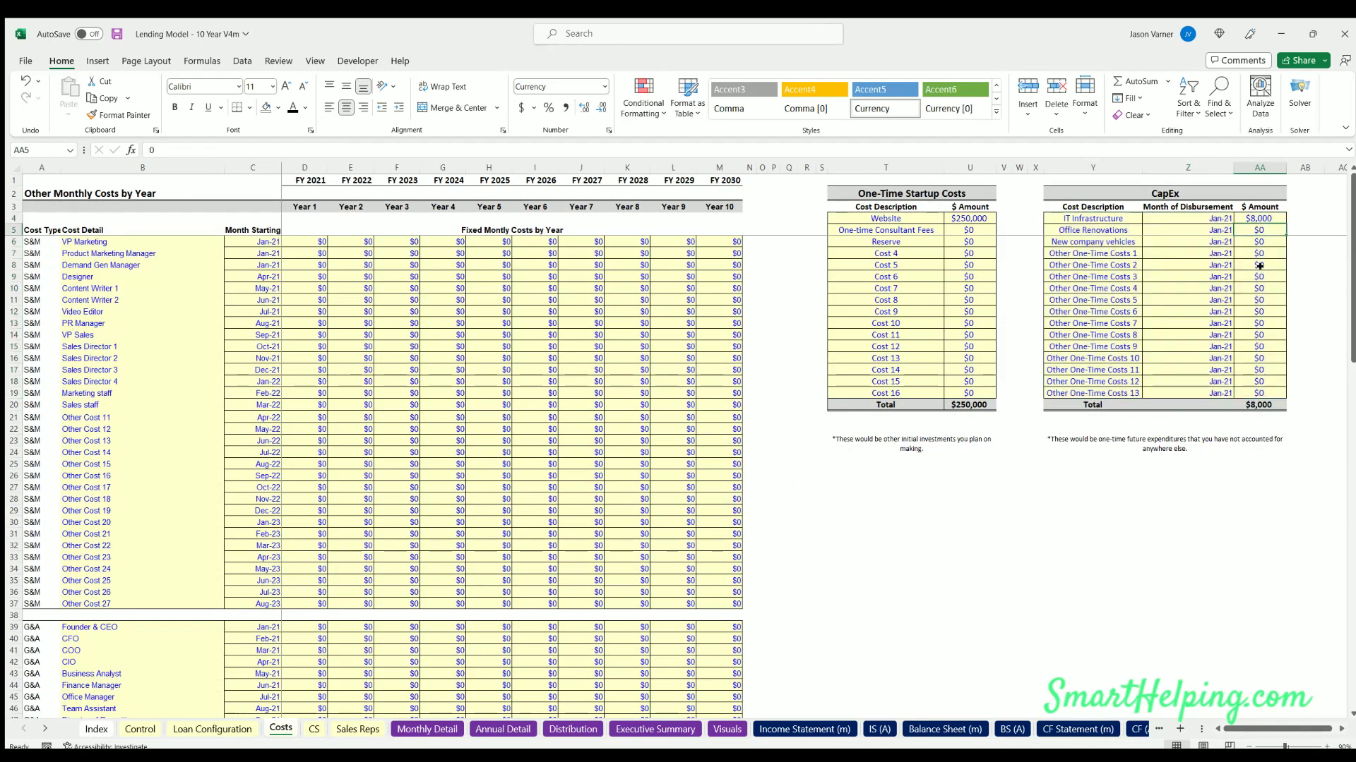
pyautogui.click(1259, 309)
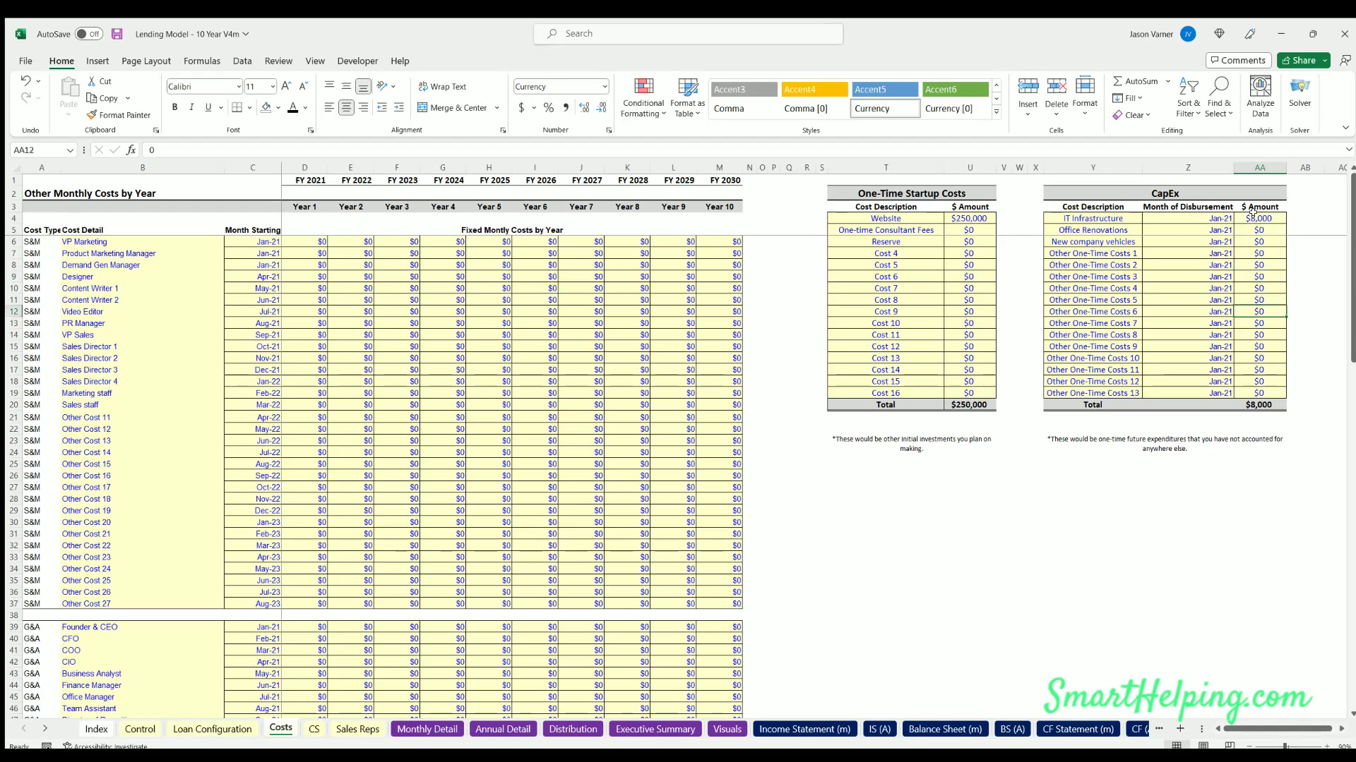
pyautogui.click(1253, 216)
pyautogui.click(1255, 241)
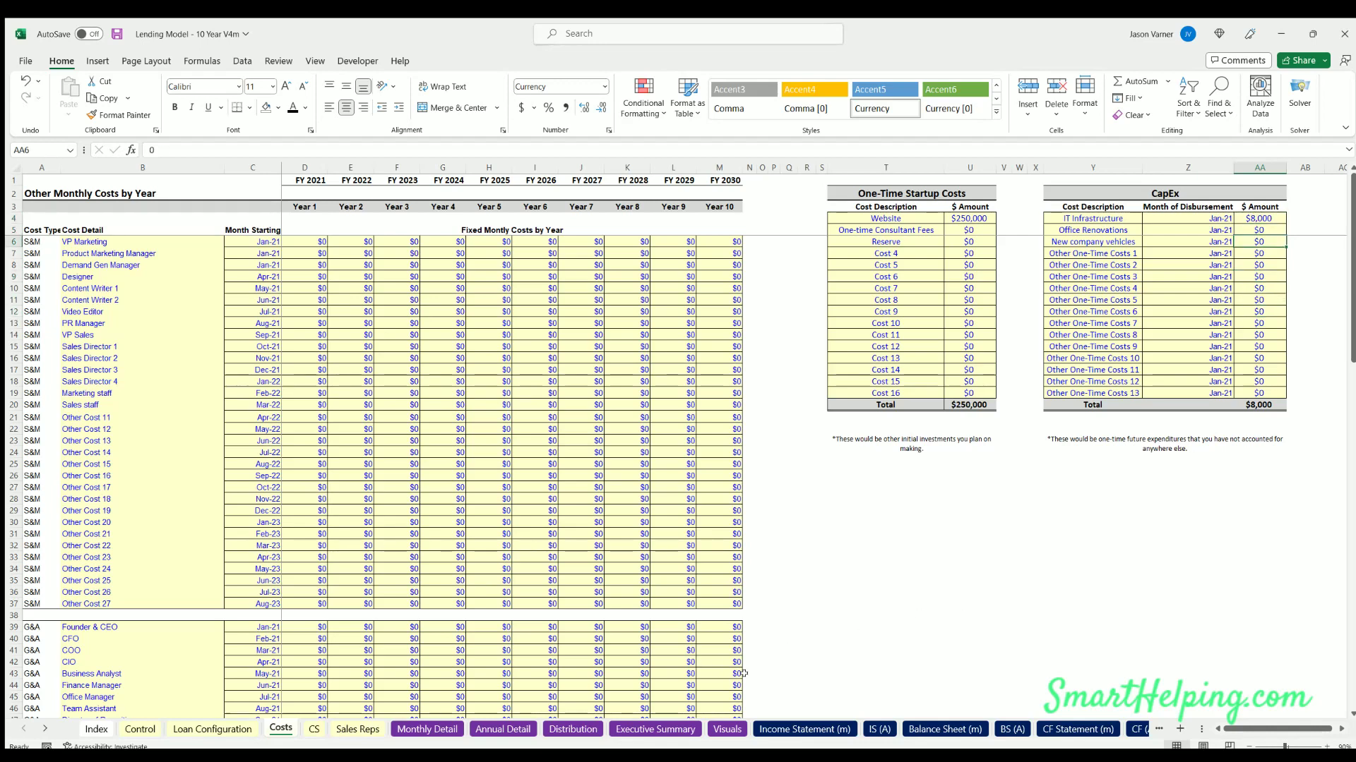
# Check the lending cash flows on Monthly Detail and inspect the Jan-21 Capital Expenditure formula on the CF Statement (m) sheet
pyautogui.click(1075, 729)
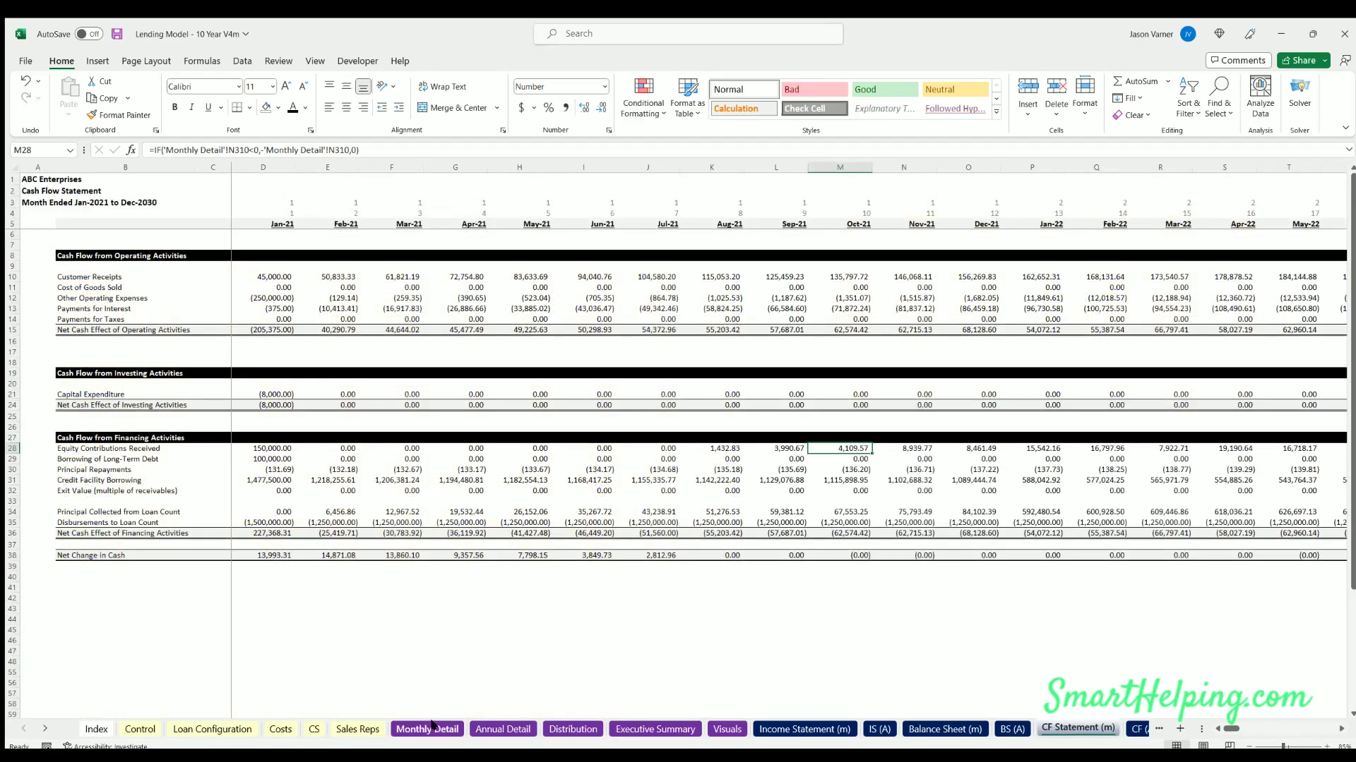
pyautogui.click(428, 729)
pyautogui.scroll(4, 437, 653)
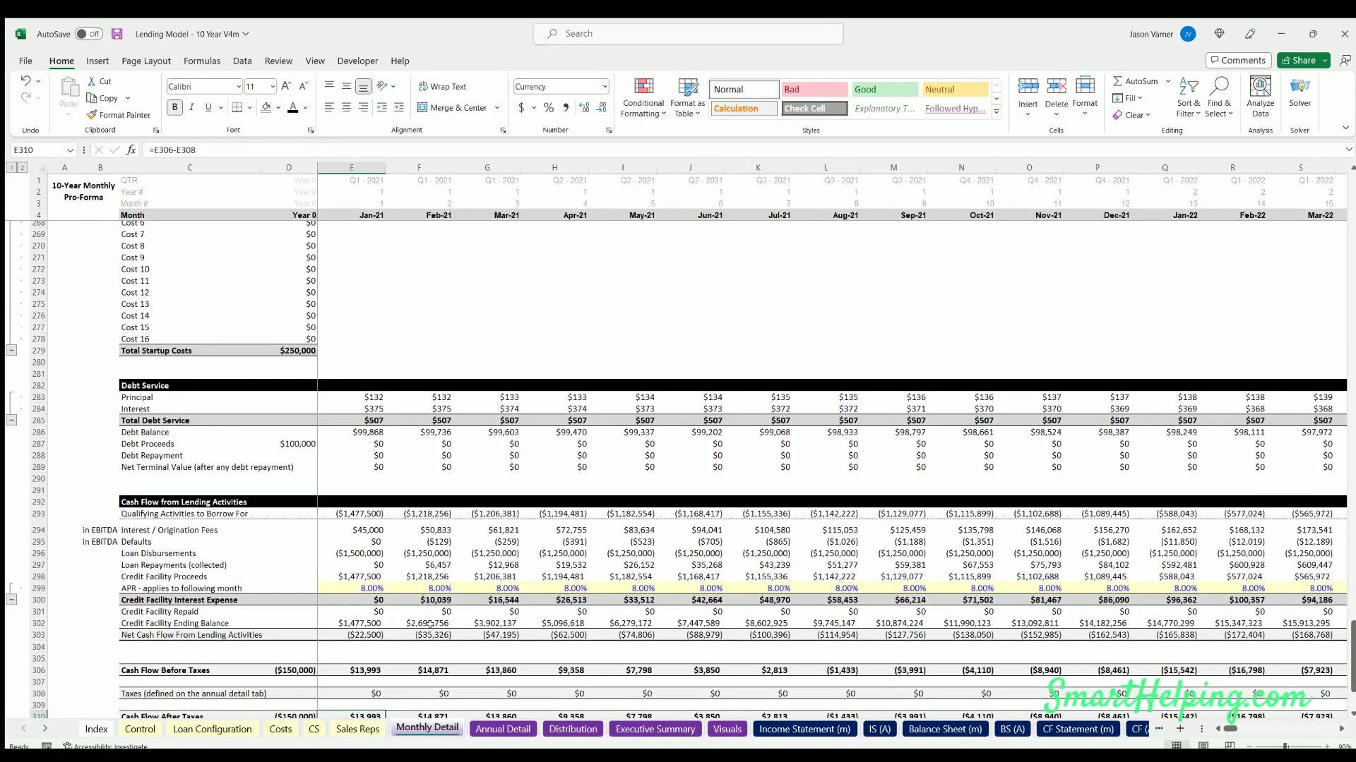
pyautogui.scroll(-4, 429, 624)
pyautogui.click(1057, 729)
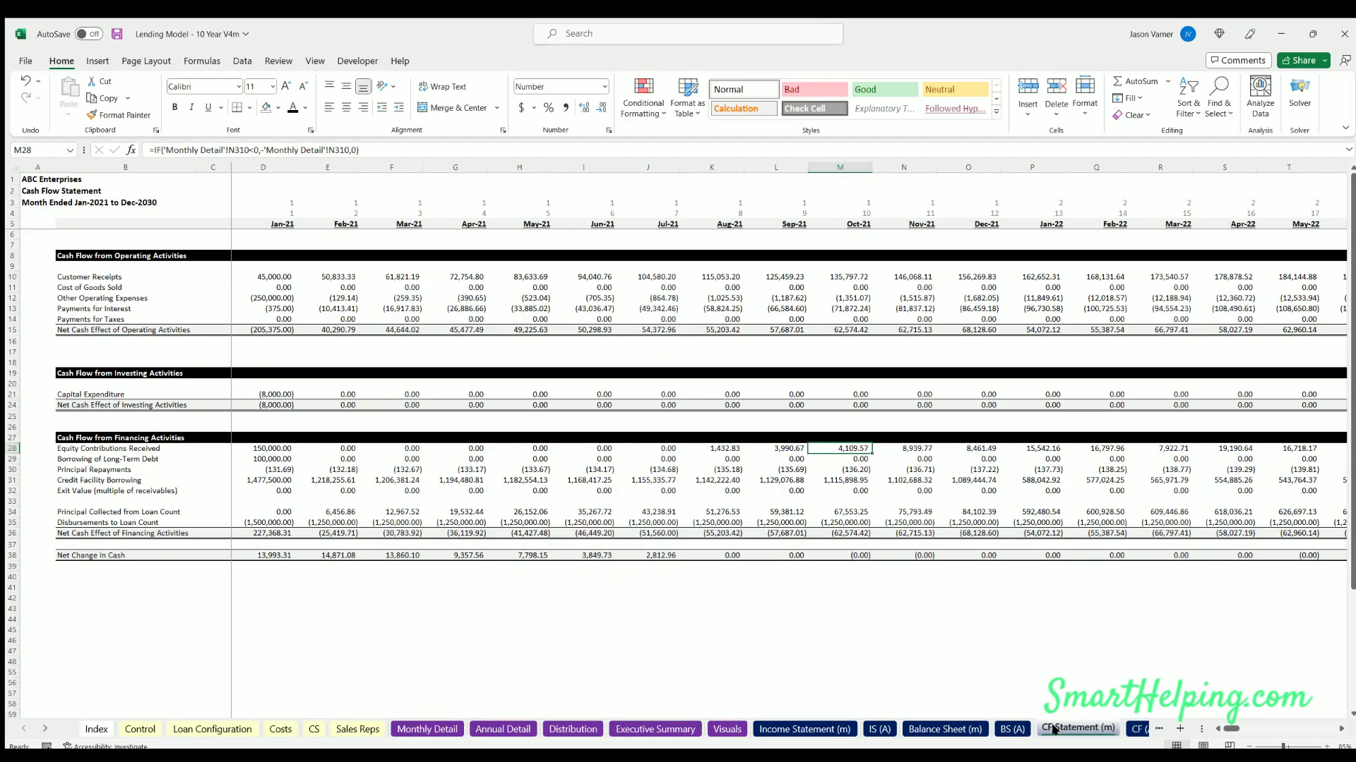
pyautogui.click(104, 393)
pyautogui.click(257, 393)
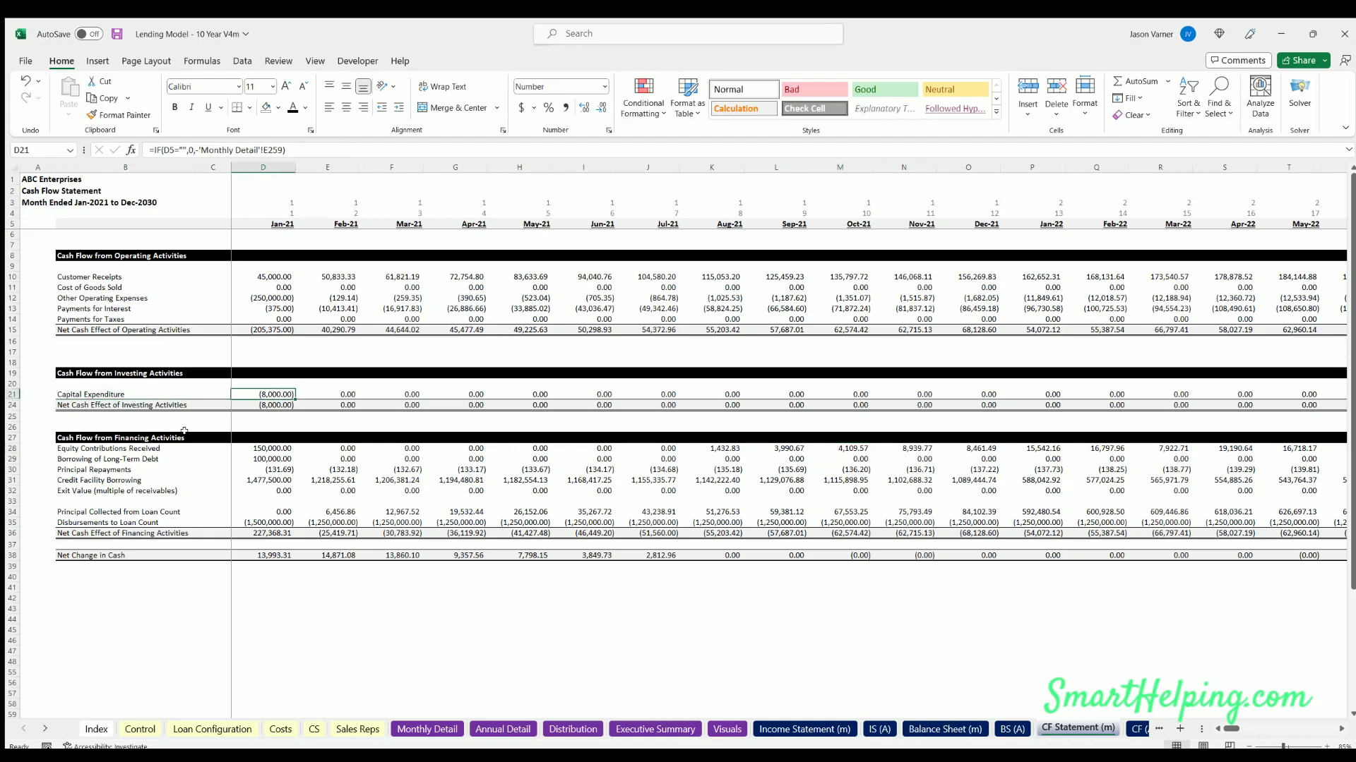
# Go through the cost, staffing and detail sheets to the Contribution & Distribution Summary and examine its cash flows and returns
pyautogui.click(280, 730)
pyautogui.click(315, 729)
pyautogui.click(342, 729)
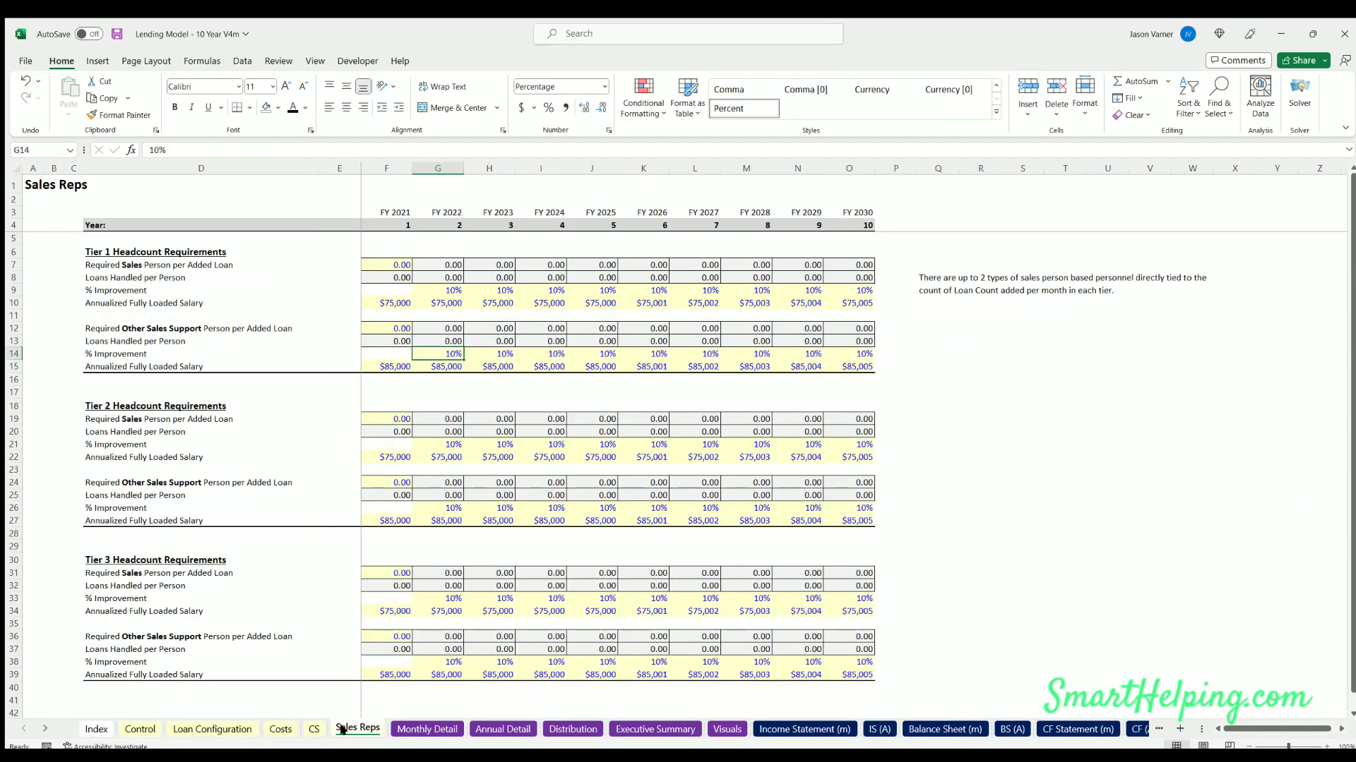
pyautogui.click(427, 729)
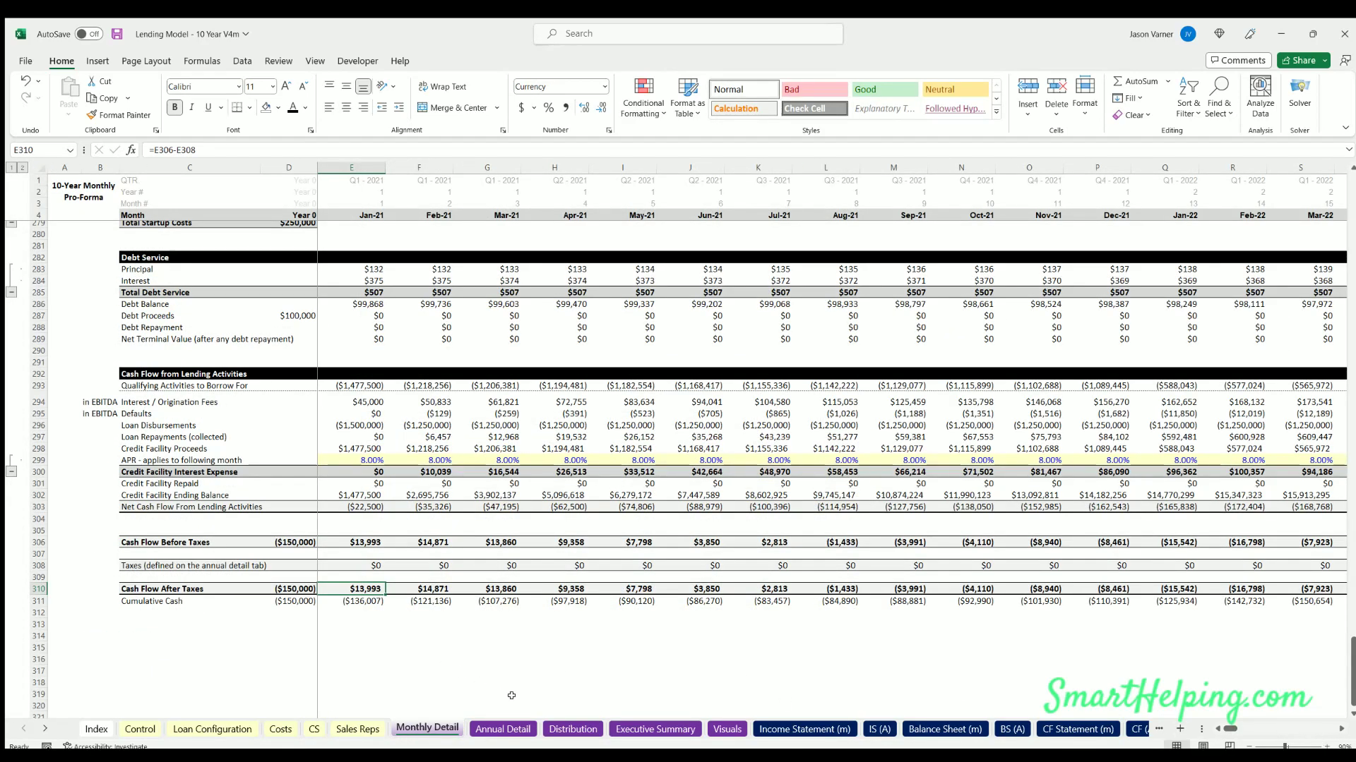
pyautogui.click(498, 729)
pyautogui.click(555, 730)
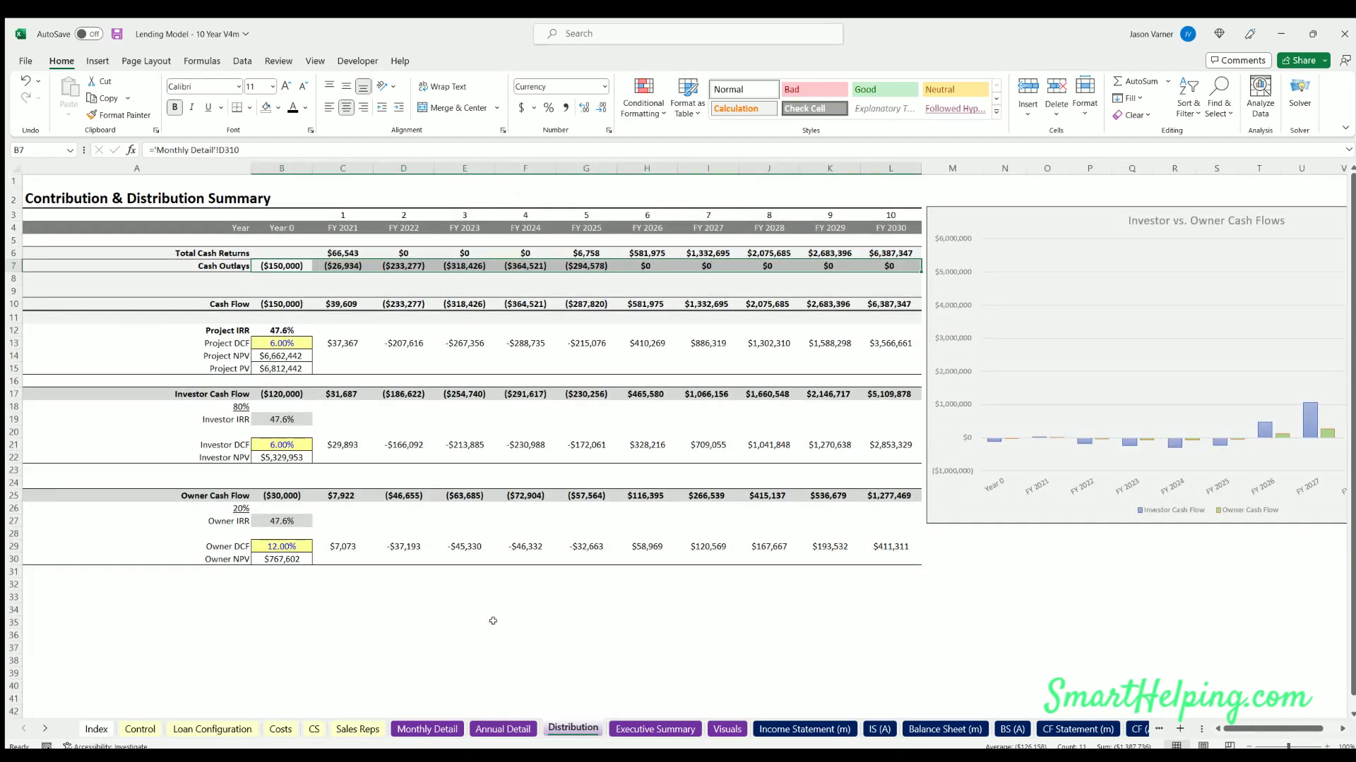
pyautogui.click(204, 627)
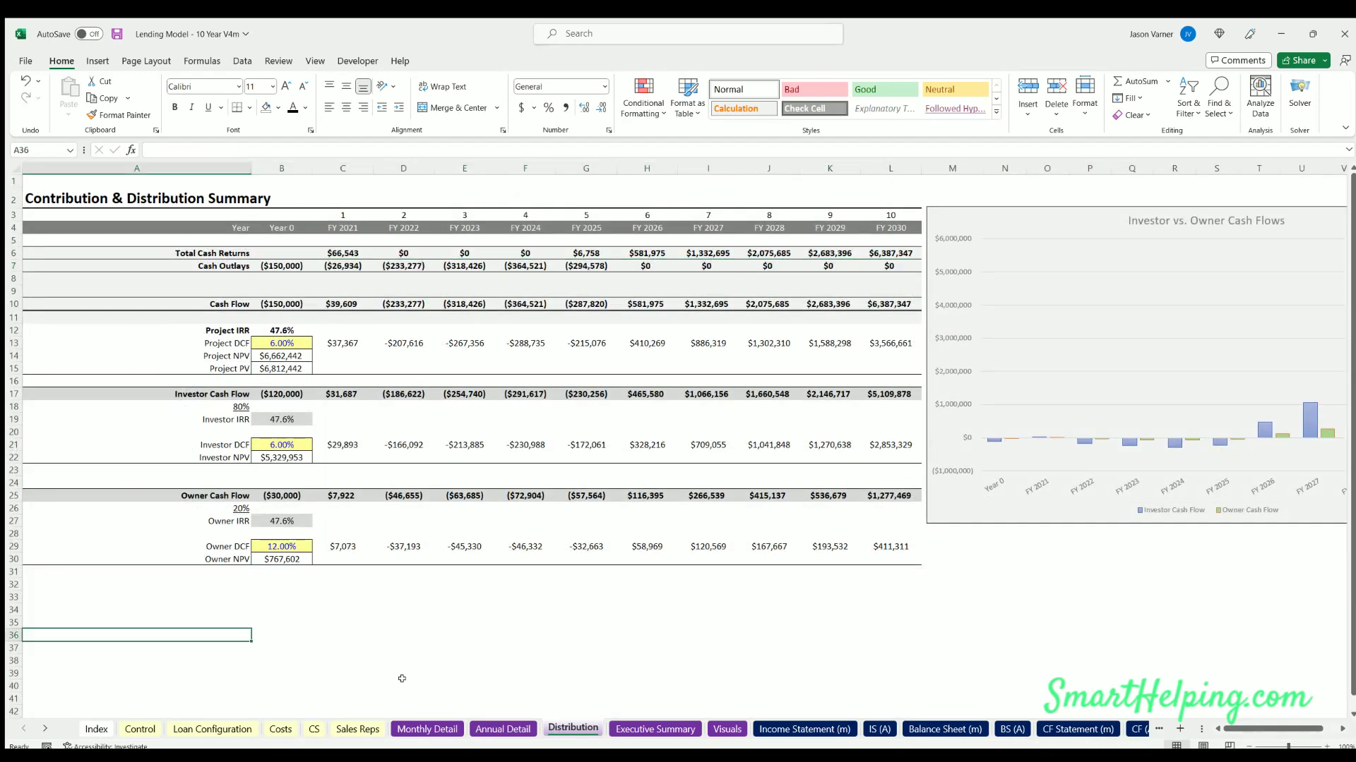
# Examine the project, investor and owner return figures on the Executive Summary, tracing the project's Equity Required to the Control sheet
pyautogui.click(656, 730)
pyautogui.scroll(-7, 401, 630)
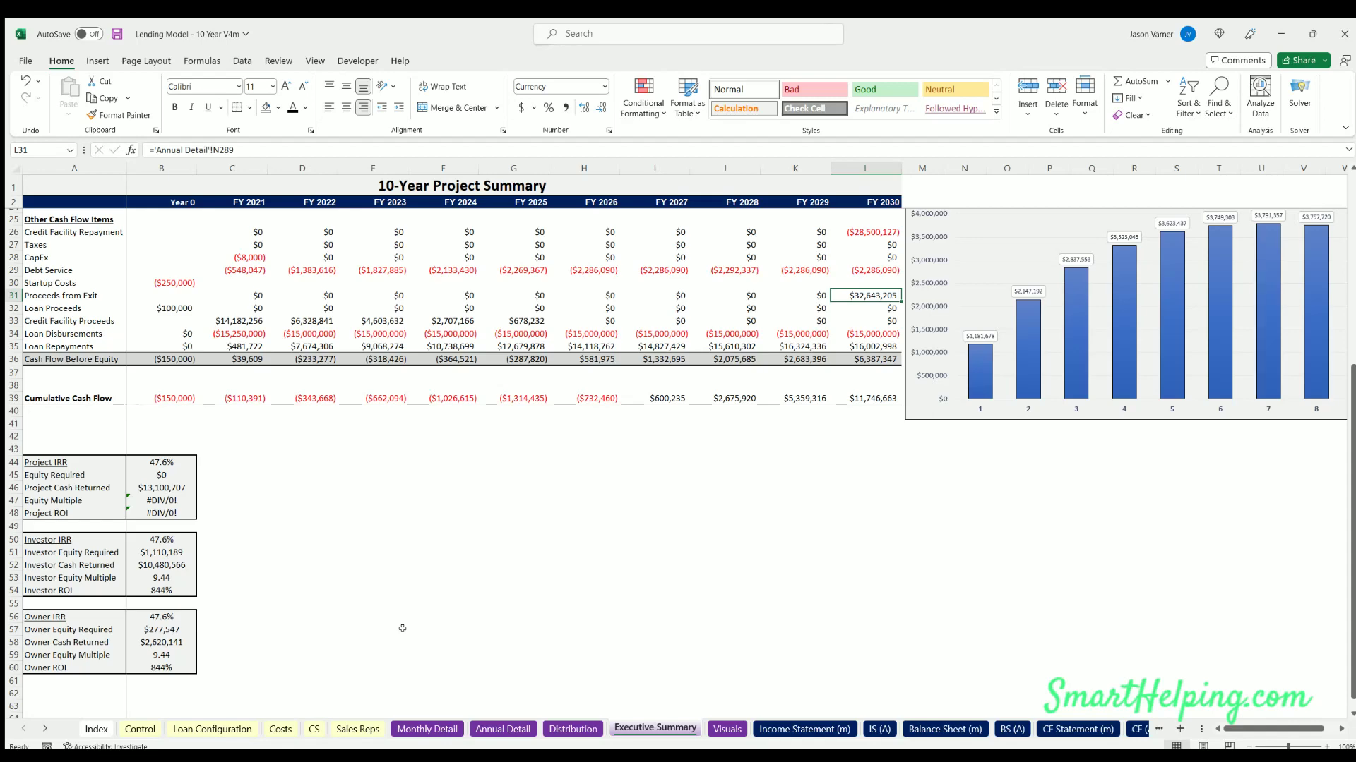
pyautogui.scroll(4, 403, 622)
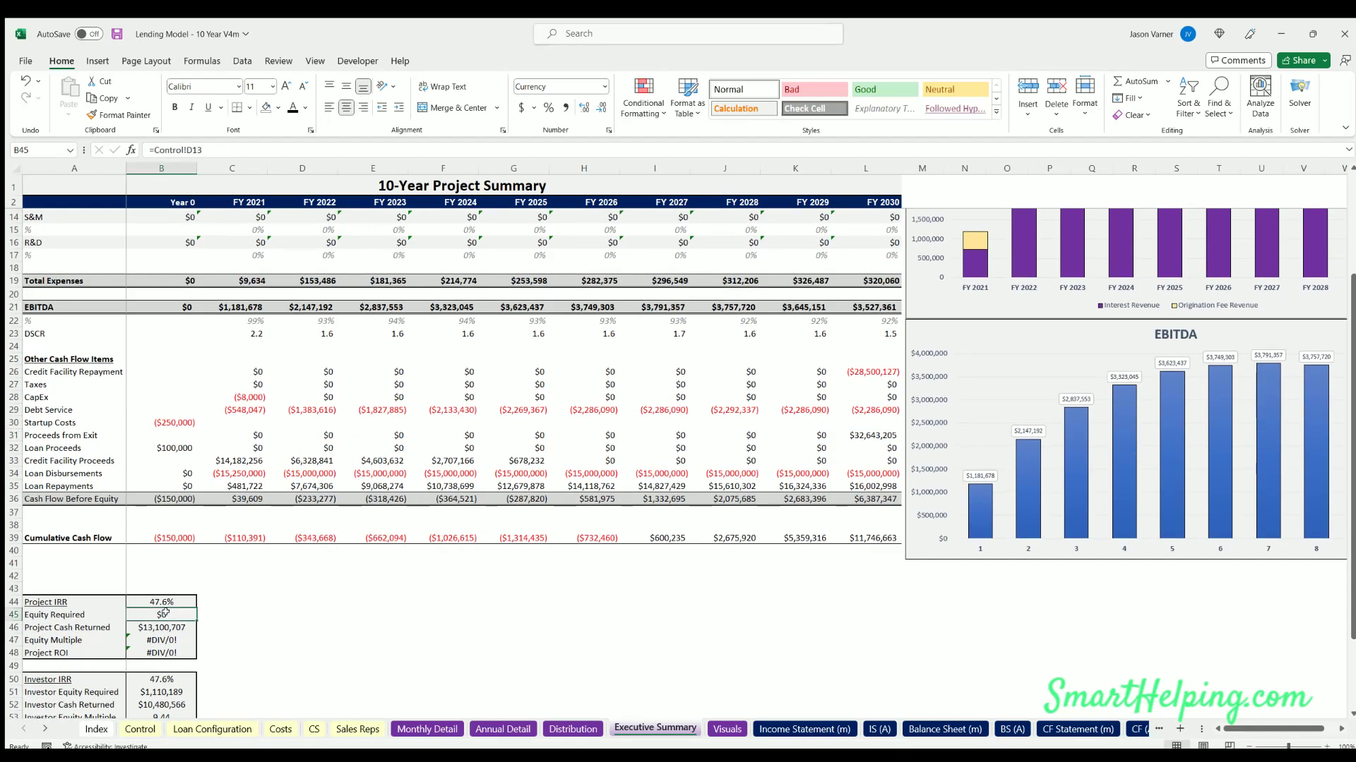
pyautogui.click(135, 727)
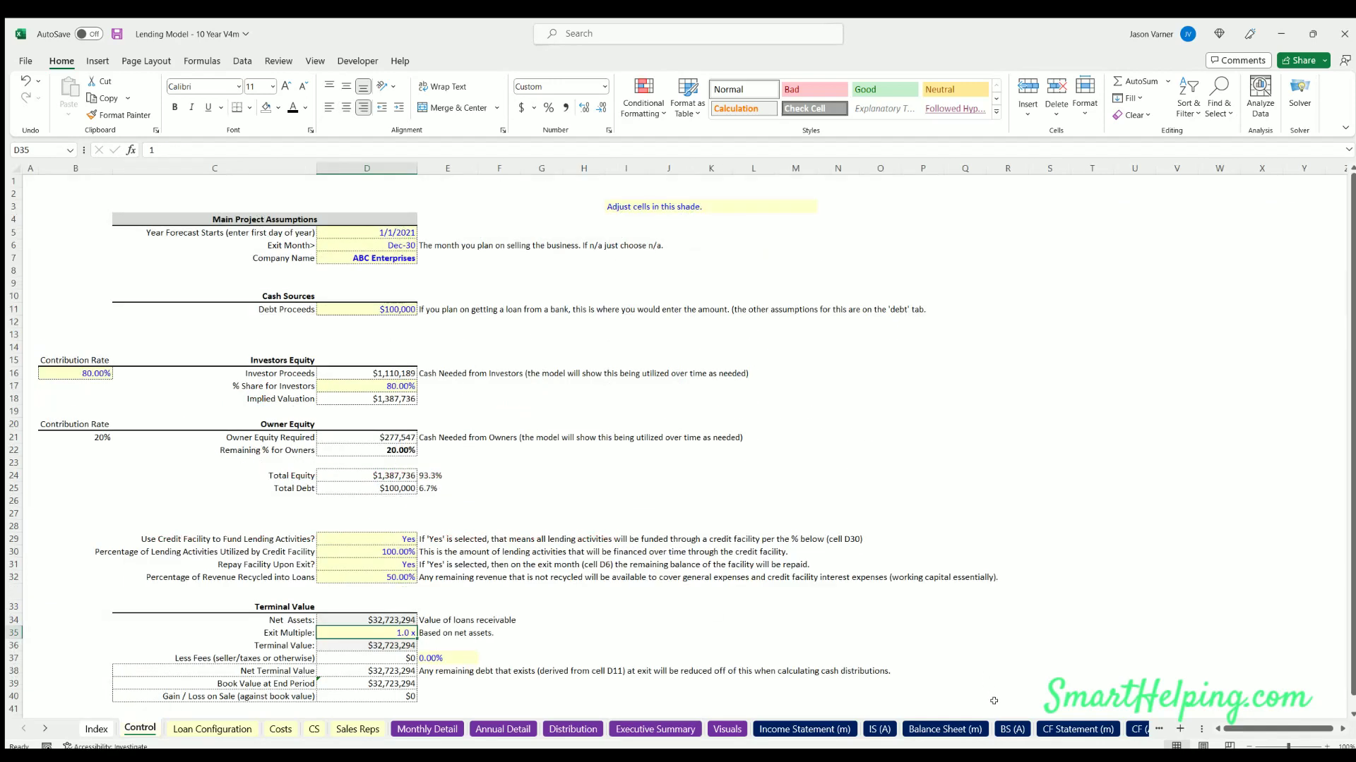
# Review the charts on the Visuals sheet and the monthly and annual income statements
pyautogui.click(726, 729)
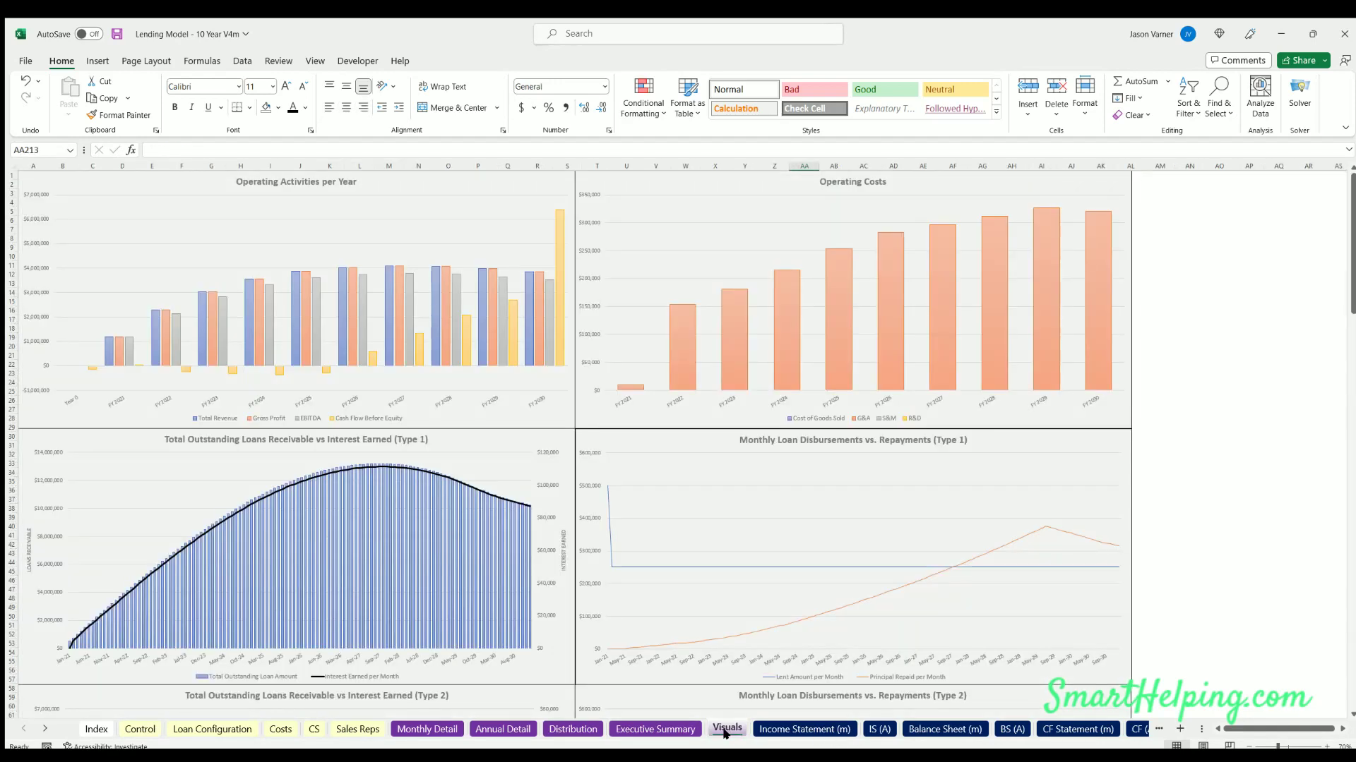
pyautogui.click(805, 729)
pyautogui.scroll(-10, 756, 618)
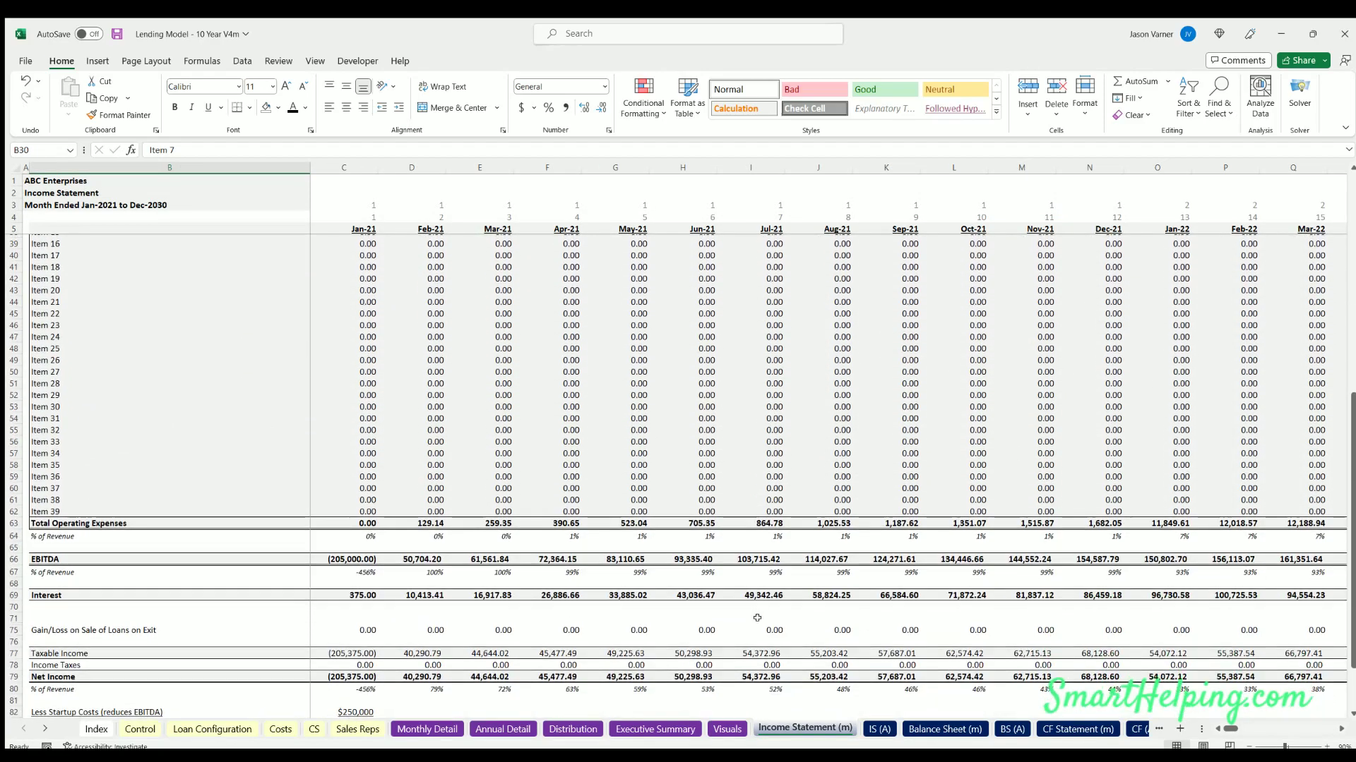
pyautogui.scroll(11, 757, 617)
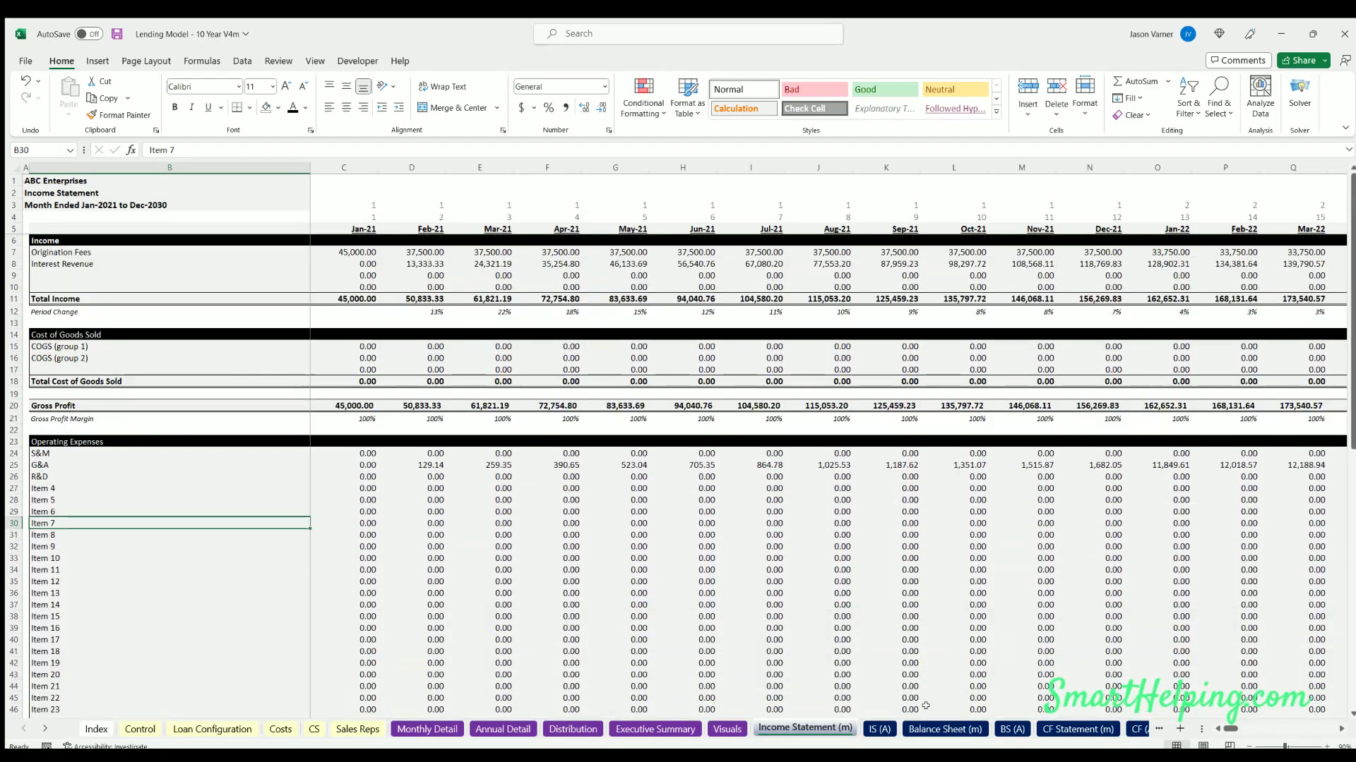
pyautogui.click(879, 728)
pyautogui.scroll(15, 624, 620)
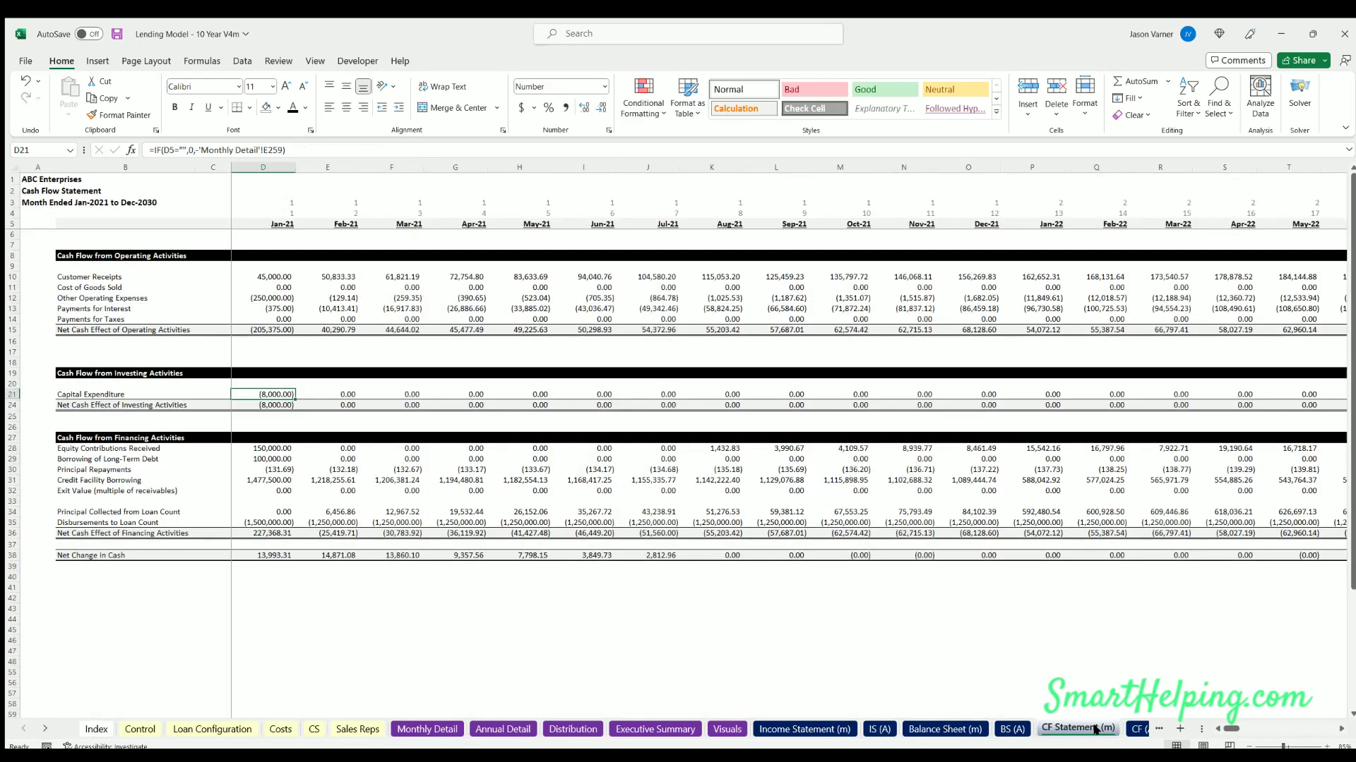
# Inspect the Jan-21 Net Change in Cash formula on the CF Statement (m) sheet
pyautogui.click(1081, 730)
pyautogui.moveTo(71, 575); pyautogui.dragTo(545, 688)
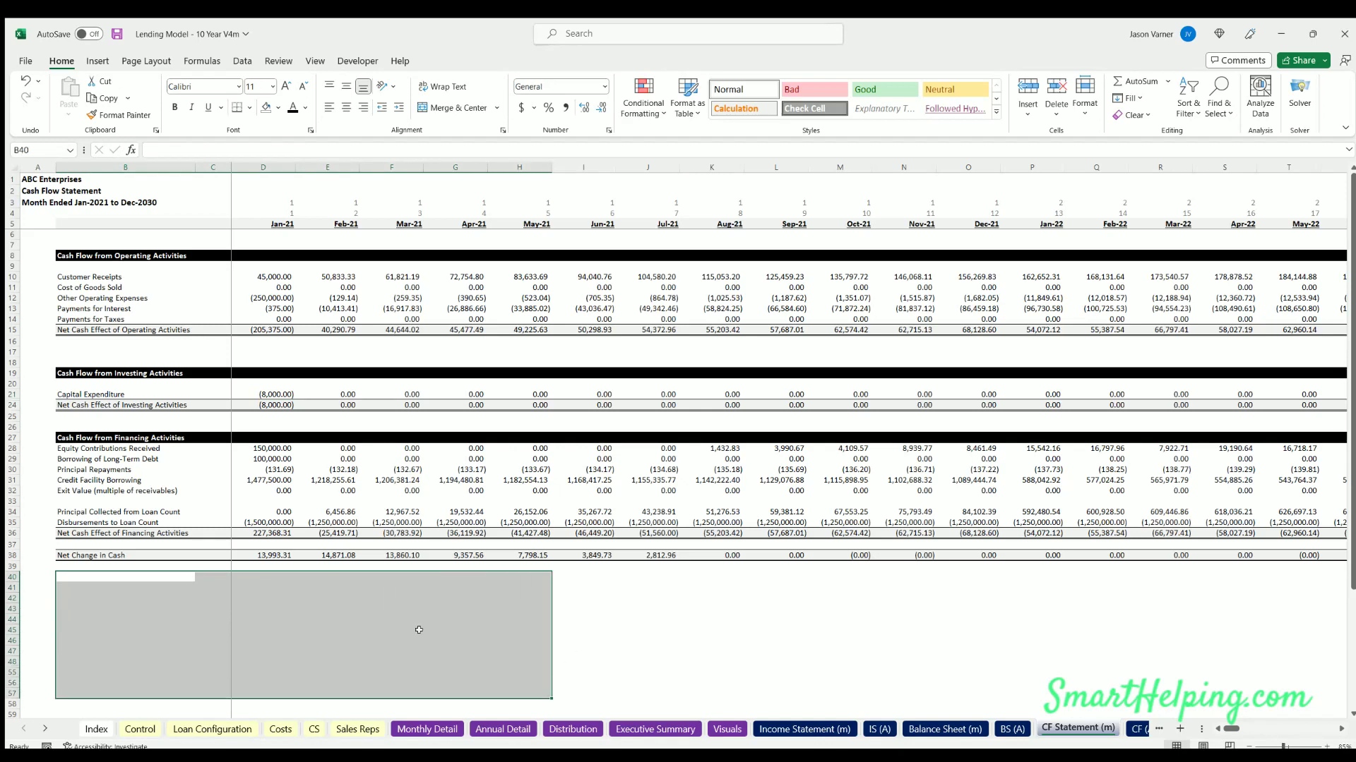
pyautogui.click(76, 624)
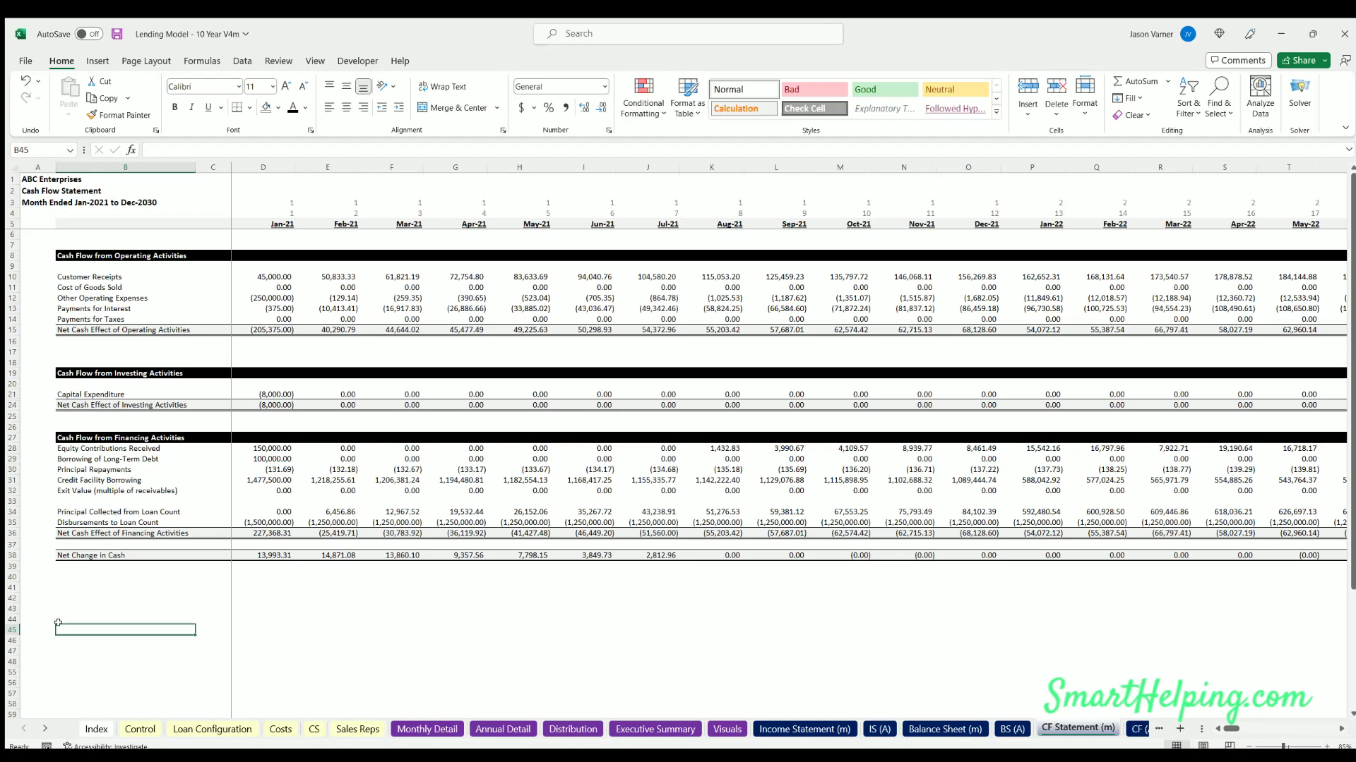
pyautogui.click(135, 555)
pyautogui.click(252, 554)
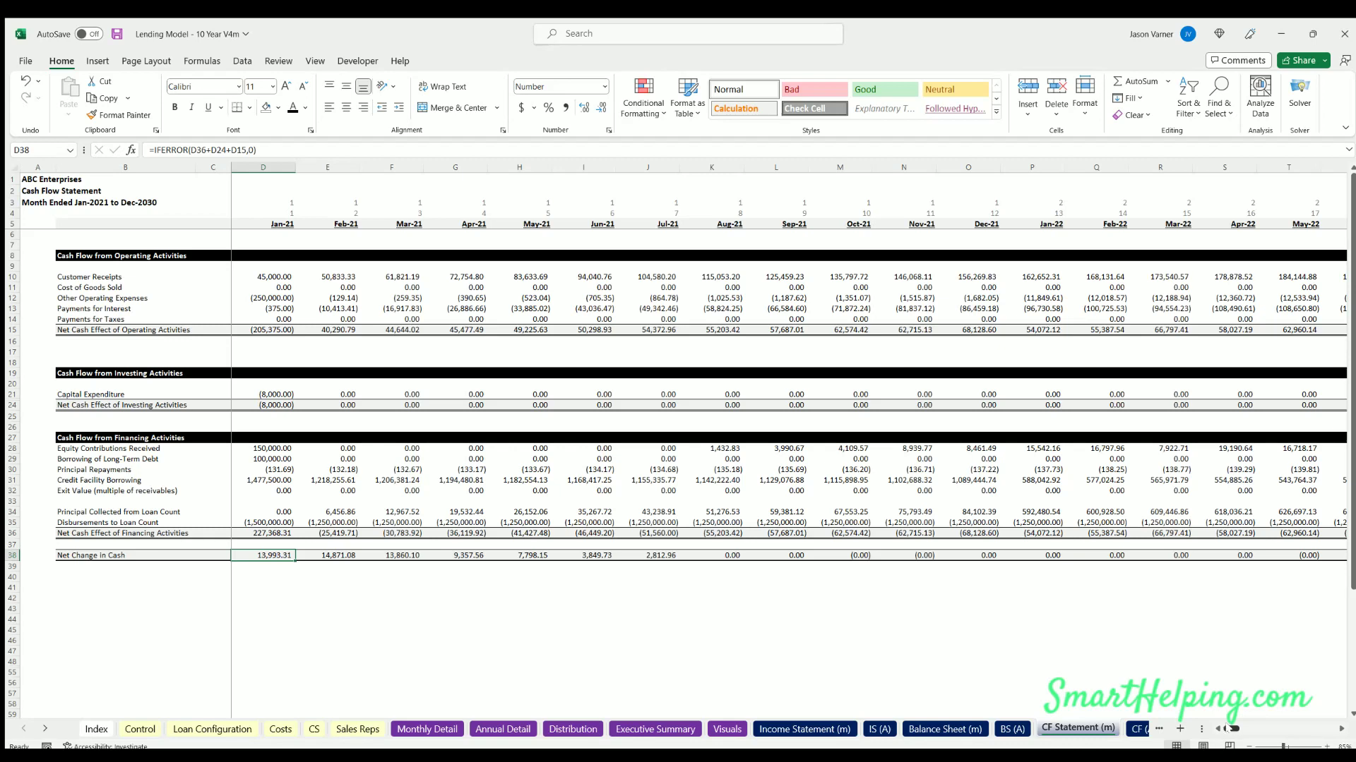
# Review the monthly cash flow statement through Dec-30 and the annual cash flow statement
pyautogui.moveTo(1229, 729); pyautogui.dragTo(1328, 728)
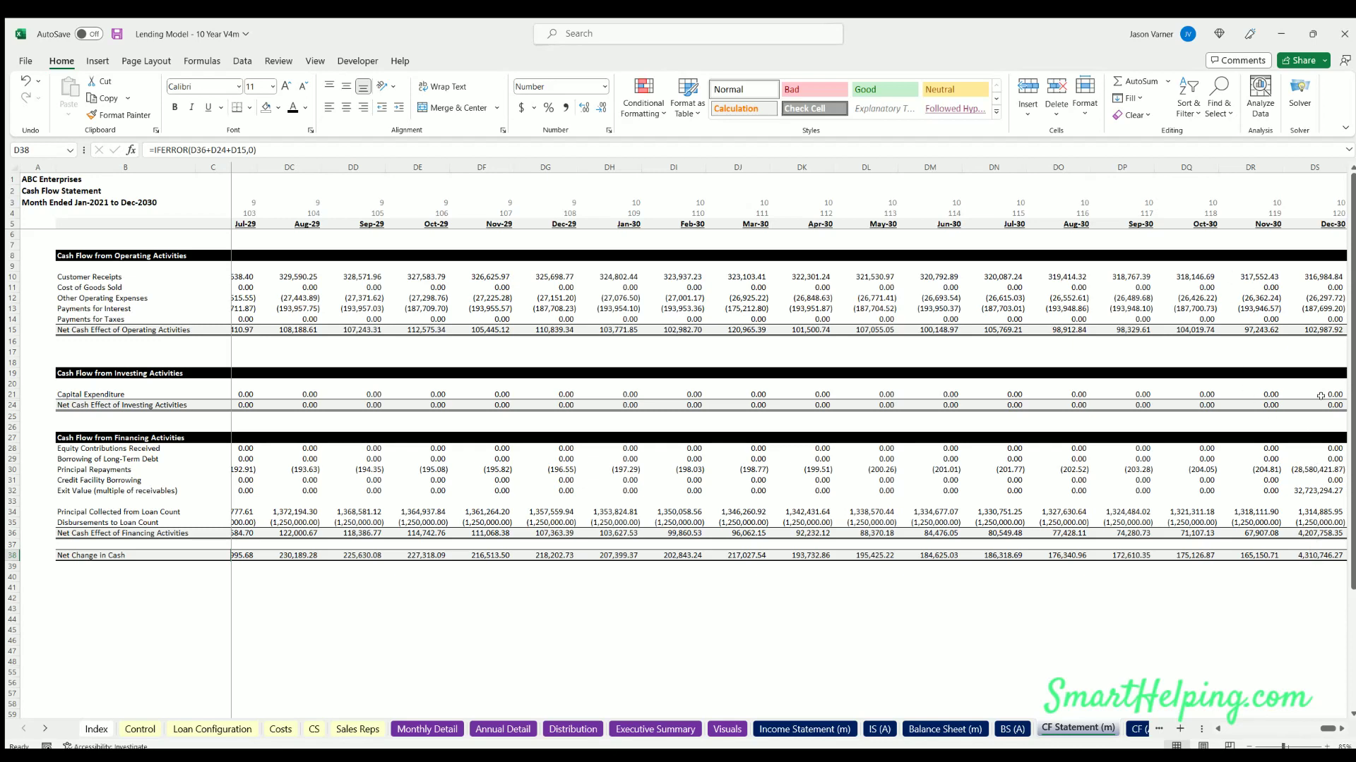
pyautogui.moveTo(1326, 729); pyautogui.dragTo(1198, 708)
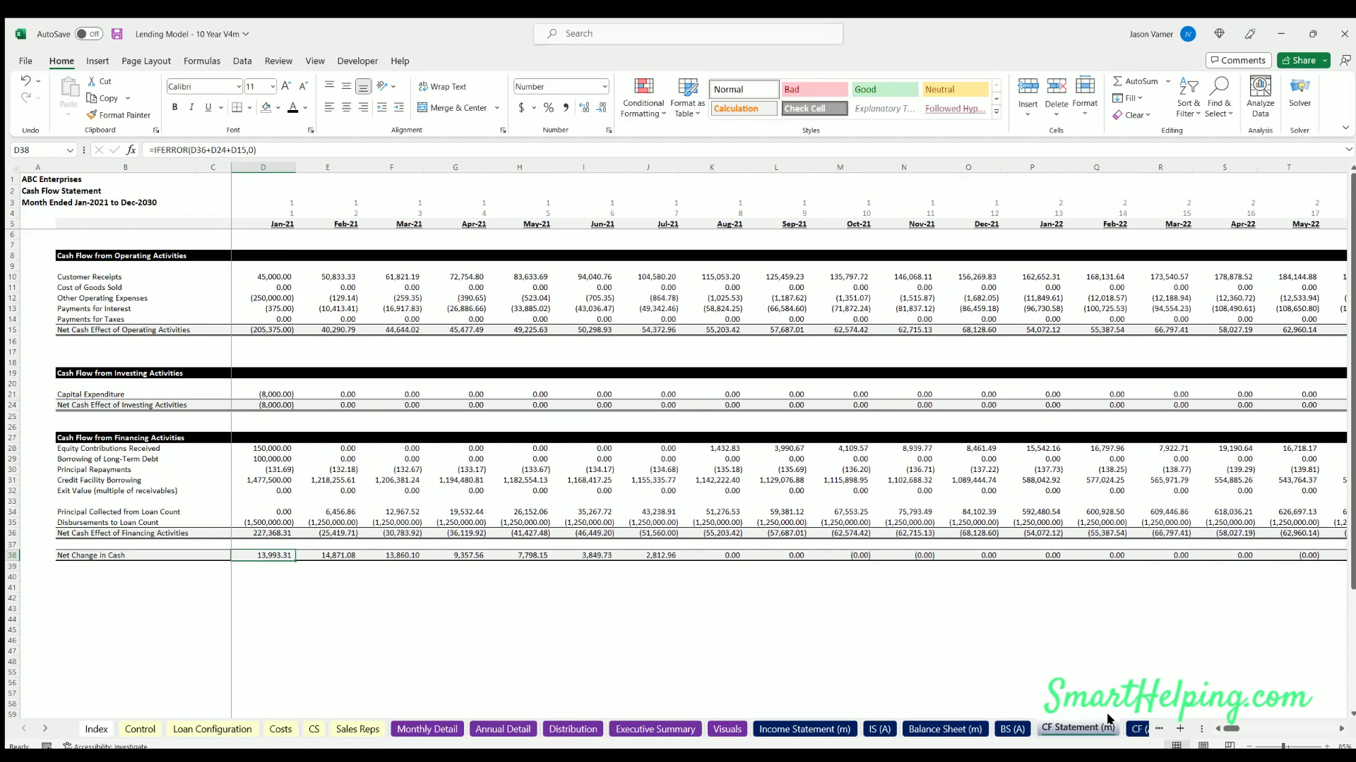
pyautogui.click(1137, 729)
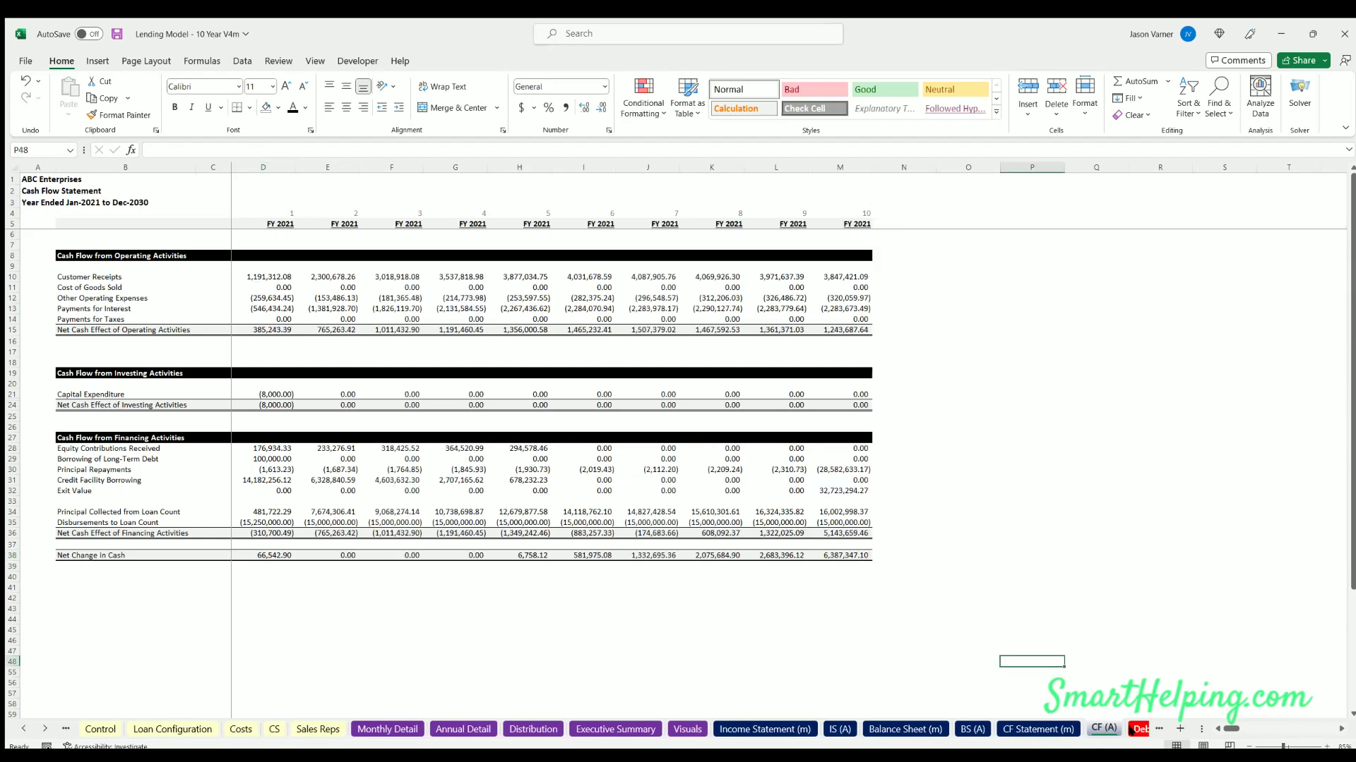
# Set the Loan Term on the Debt sheet to 5 and check the schedule around the final payments
pyautogui.click(1138, 730)
pyautogui.click(935, 642)
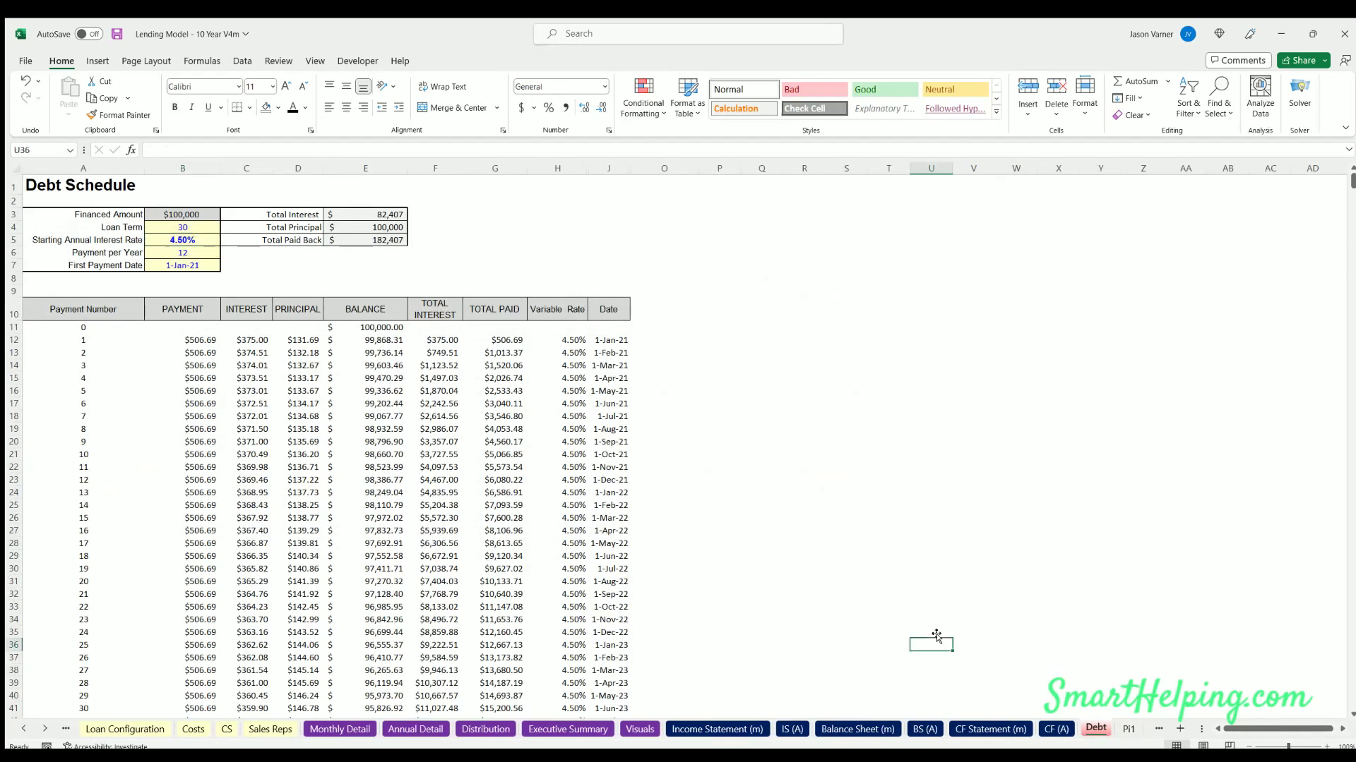
pyautogui.click(197, 223)
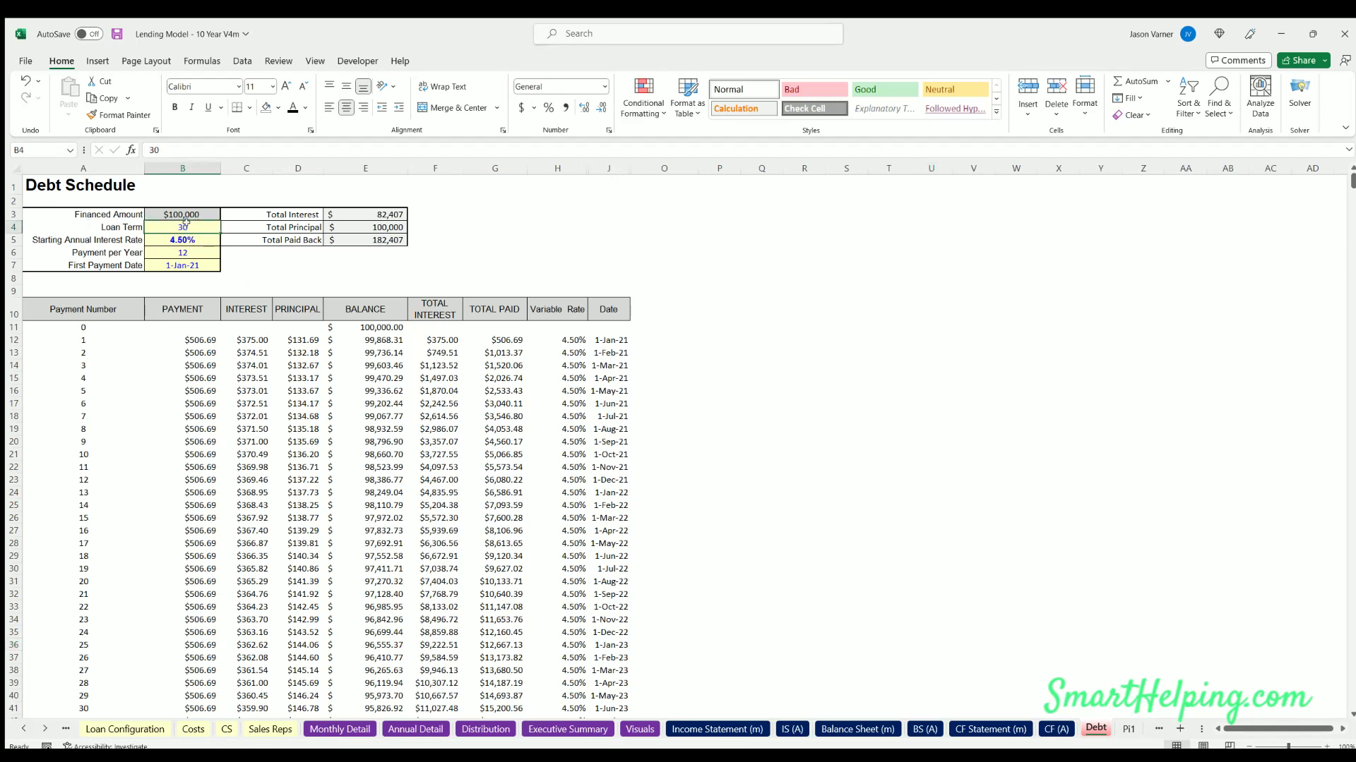
pyautogui.write('5')
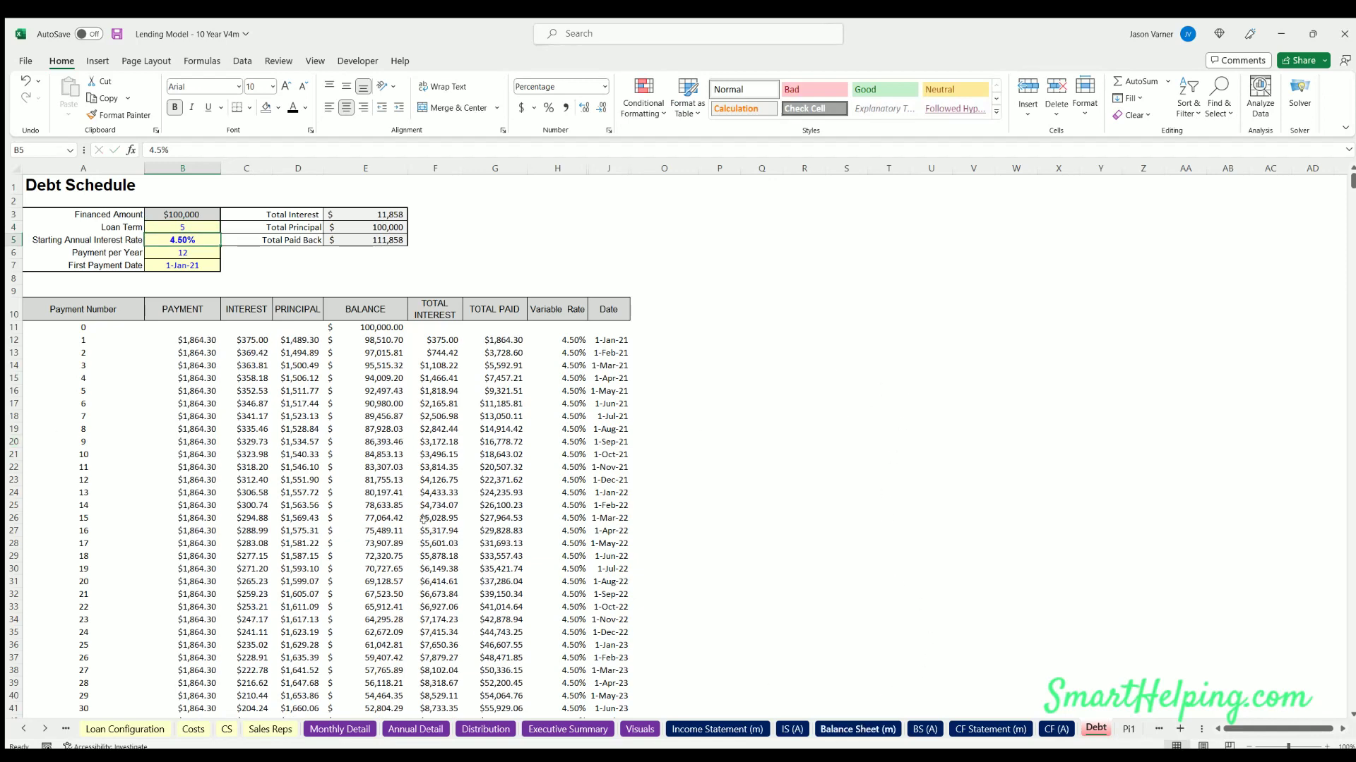
pyautogui.scroll(-18, 408, 518)
pyautogui.click(303, 403)
pyautogui.click(305, 440)
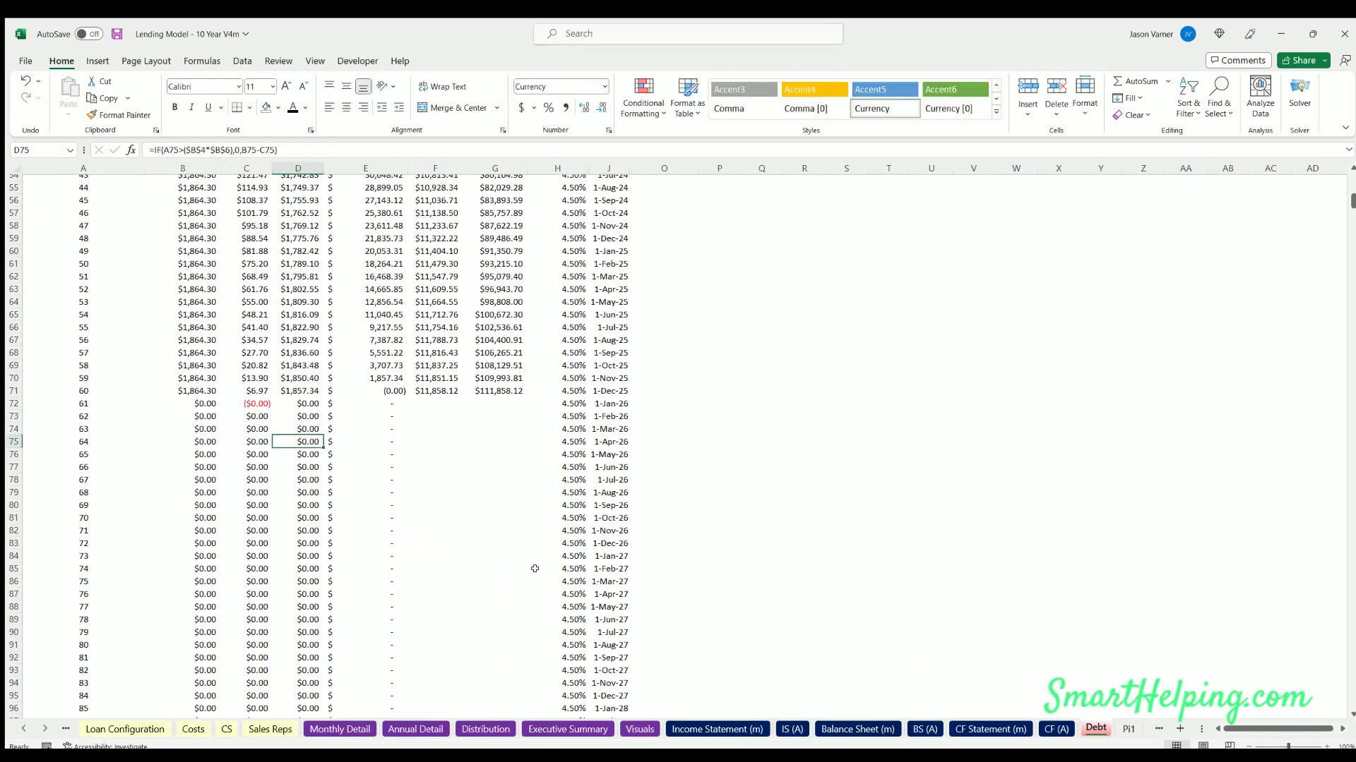
# Examine the Long-Term Debt row on the Balance Sheet (m) sheet for Oct-25 to Dec-25
pyautogui.click(869, 731)
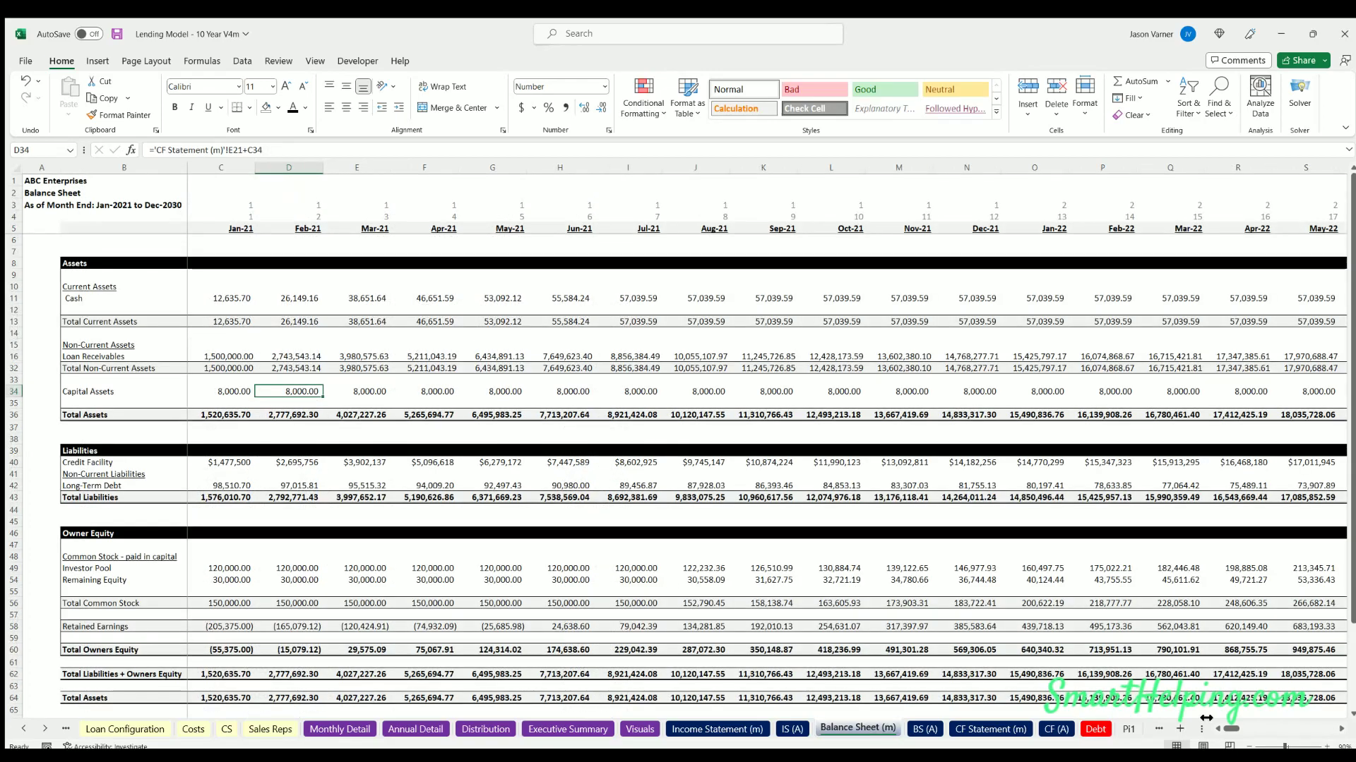
pyautogui.moveTo(1225, 728); pyautogui.dragTo(1279, 729)
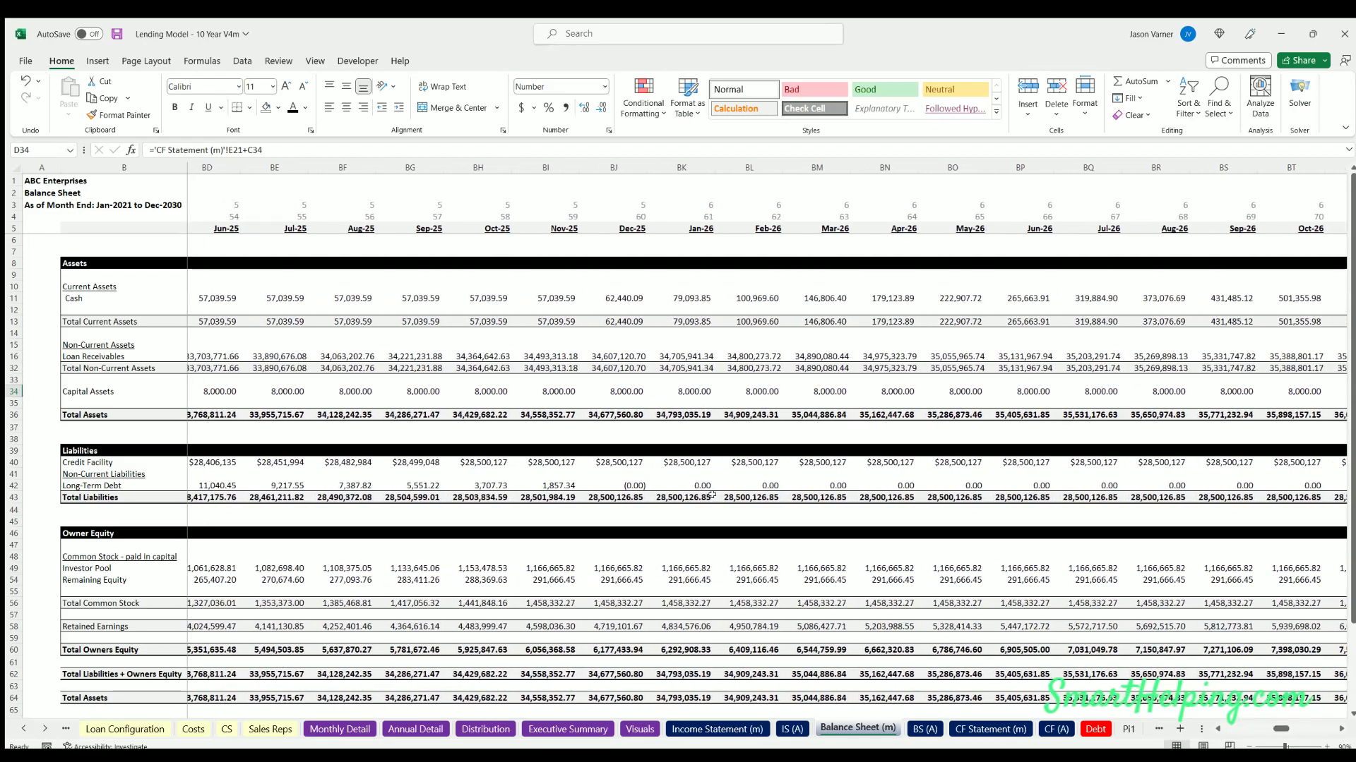
pyautogui.click(554, 482)
pyautogui.click(477, 483)
pyautogui.click(551, 484)
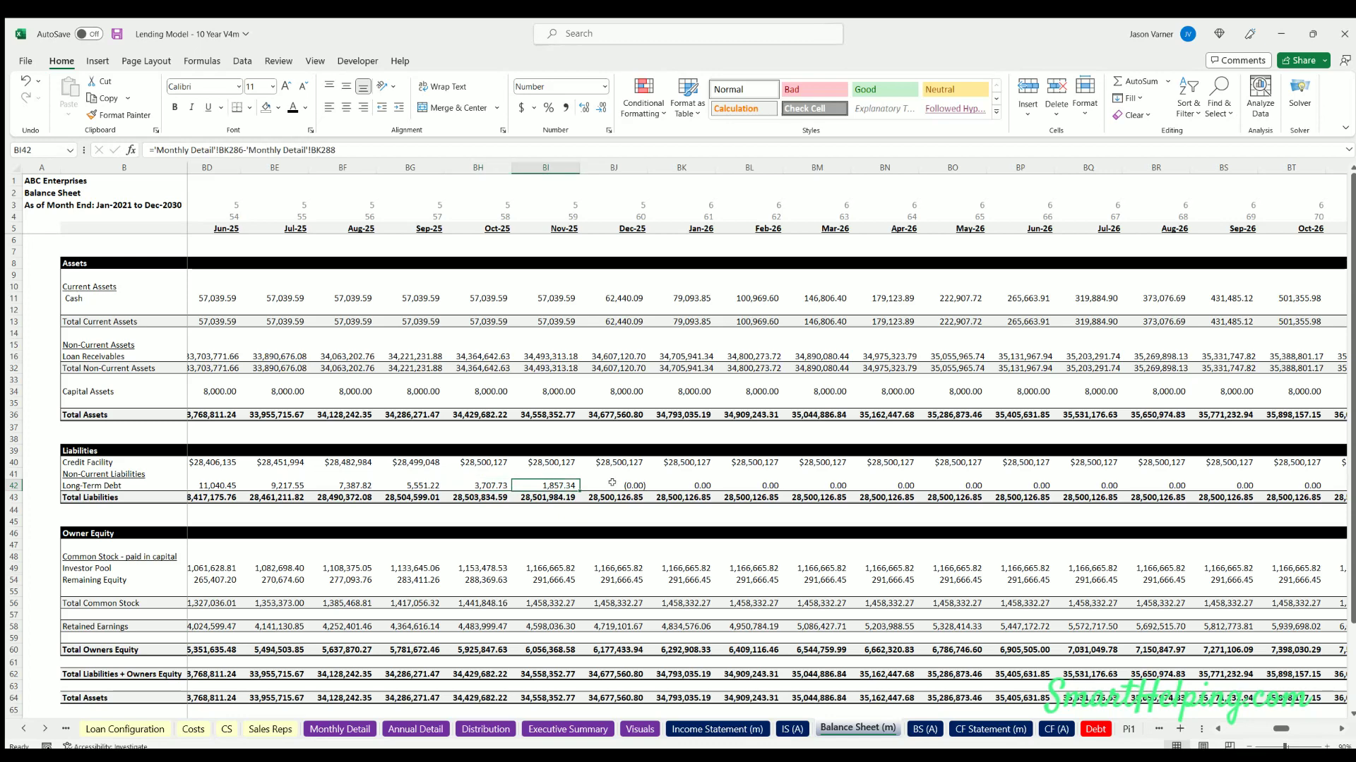
pyautogui.click(613, 483)
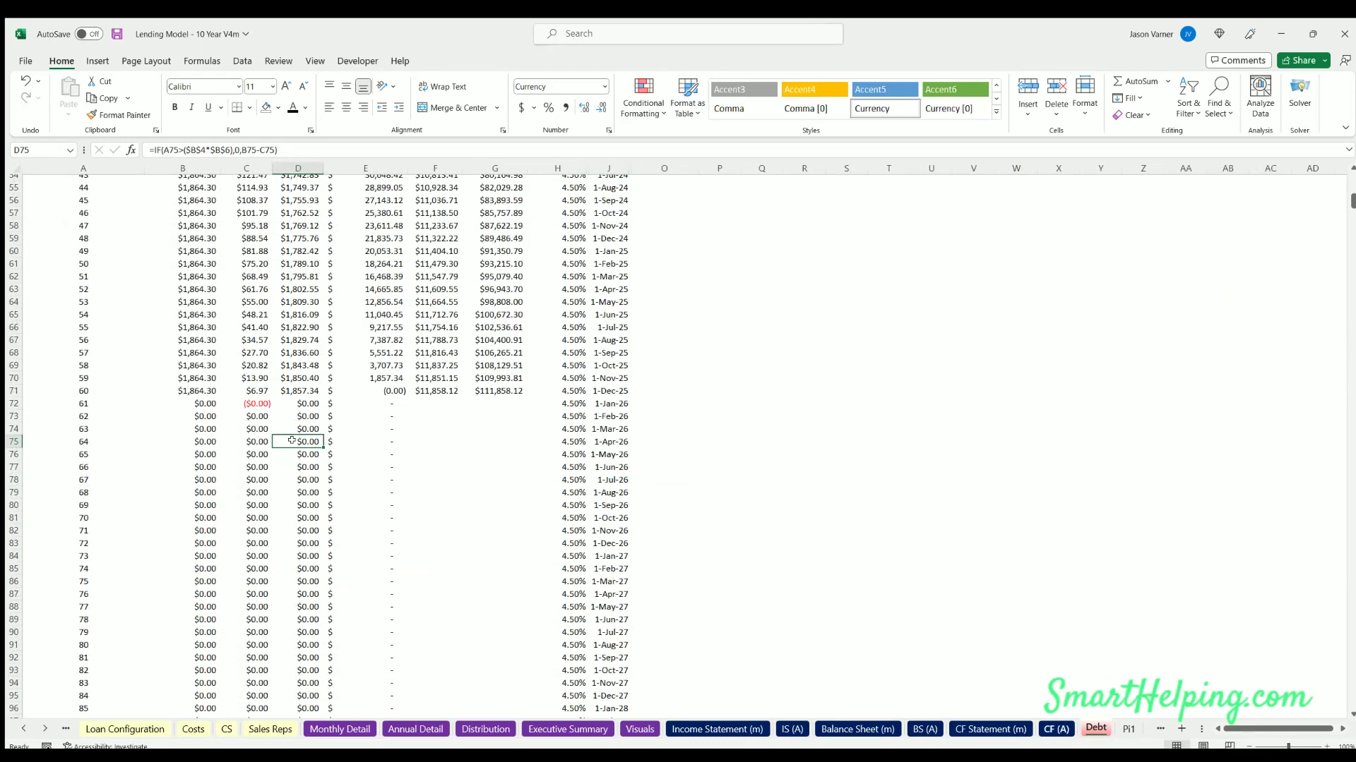
# Set the Loan Term on the Debt sheet back to 30 and look through the payment schedule
pyautogui.click(1095, 728)
pyautogui.scroll(18, 293, 451)
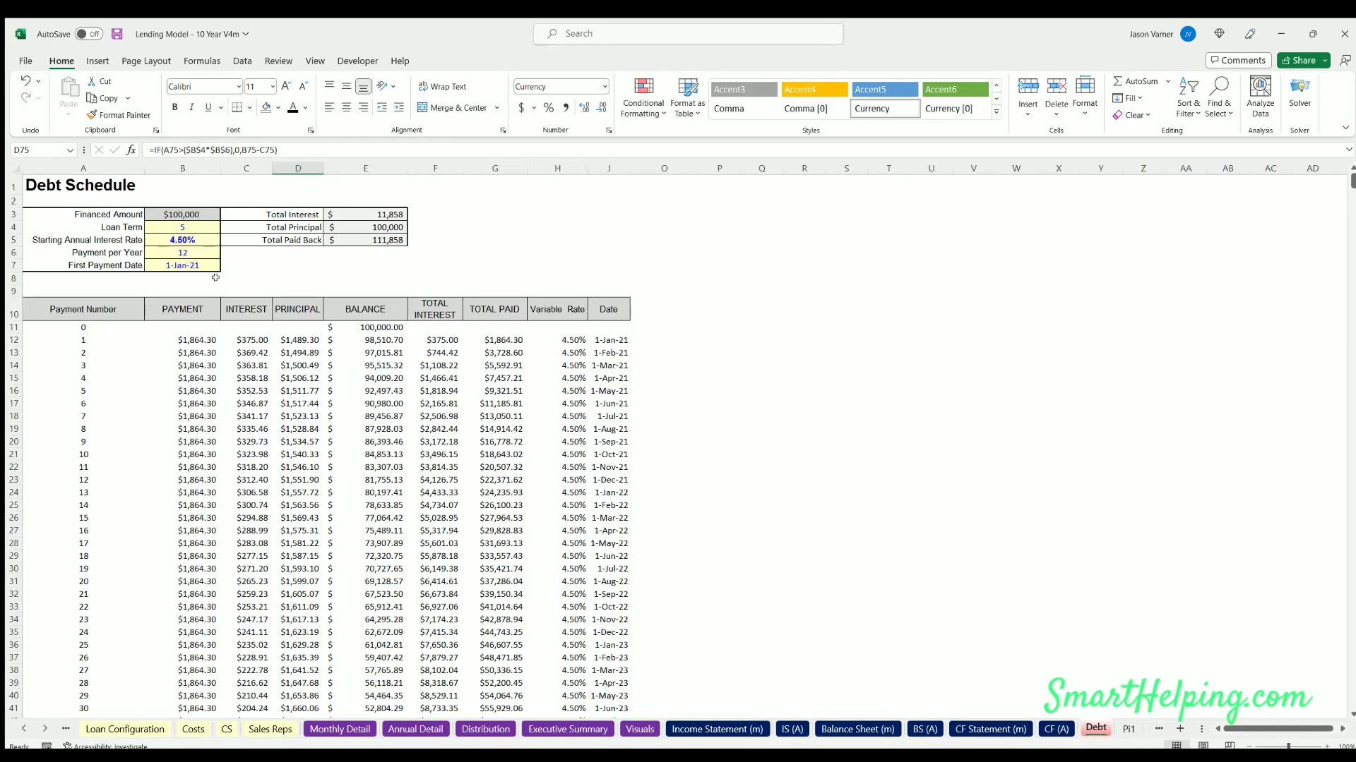
pyautogui.click(182, 226)
pyautogui.write('30')
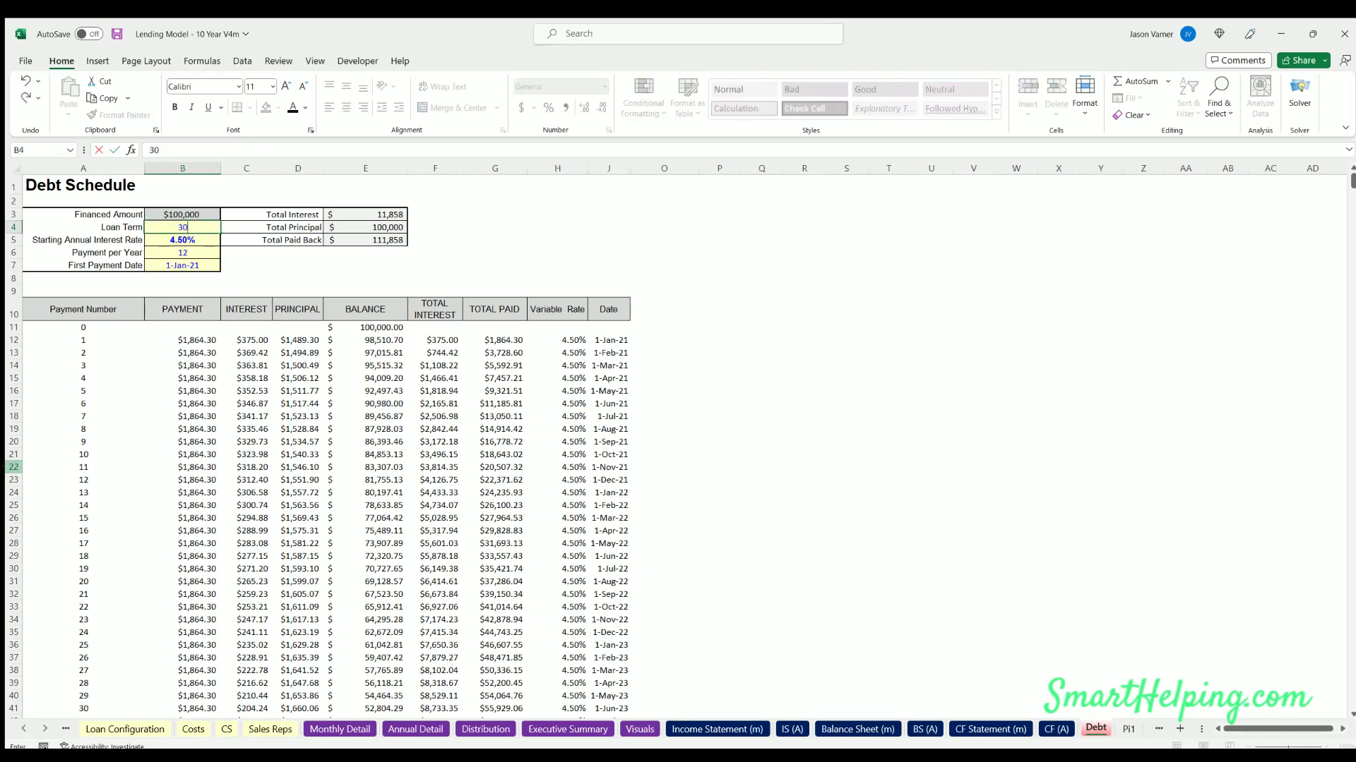
pyautogui.press('Return')
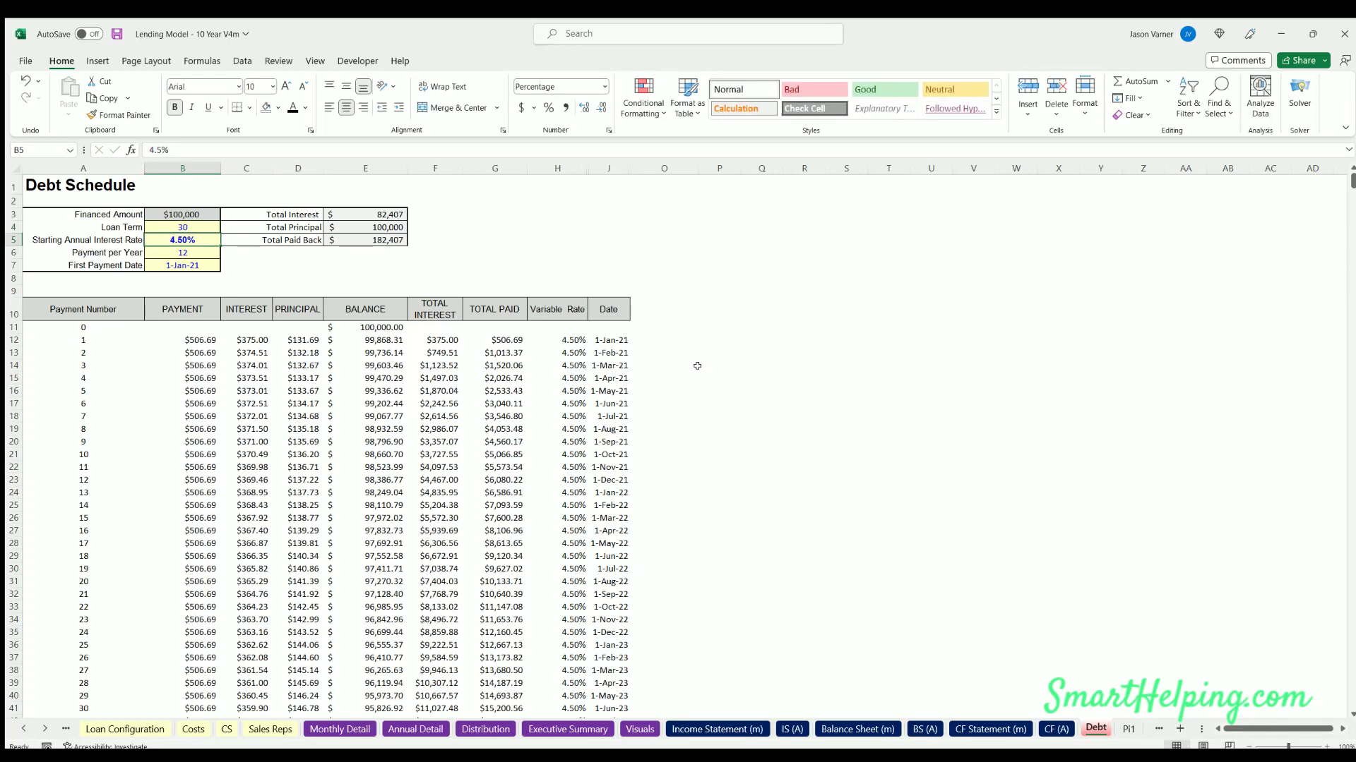
pyautogui.click(194, 452)
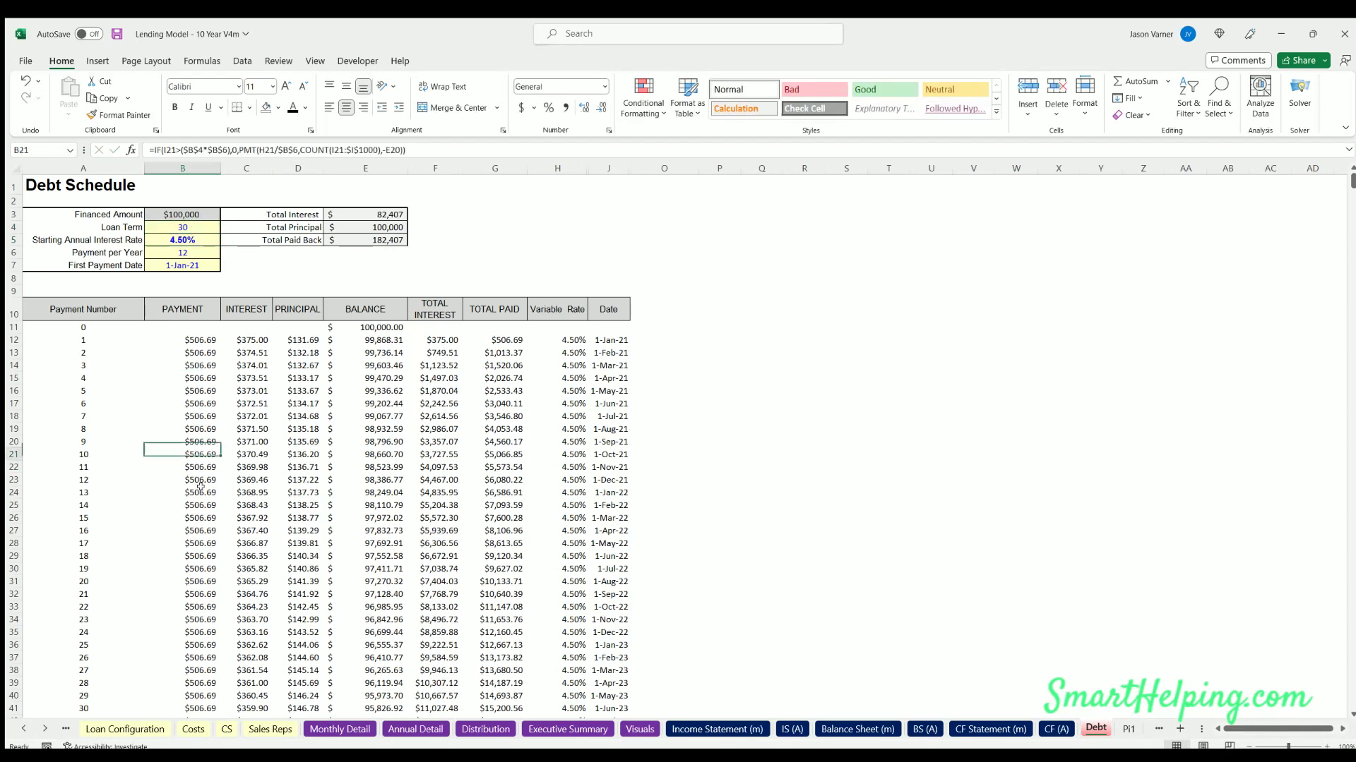
pyautogui.scroll(-20, 199, 494)
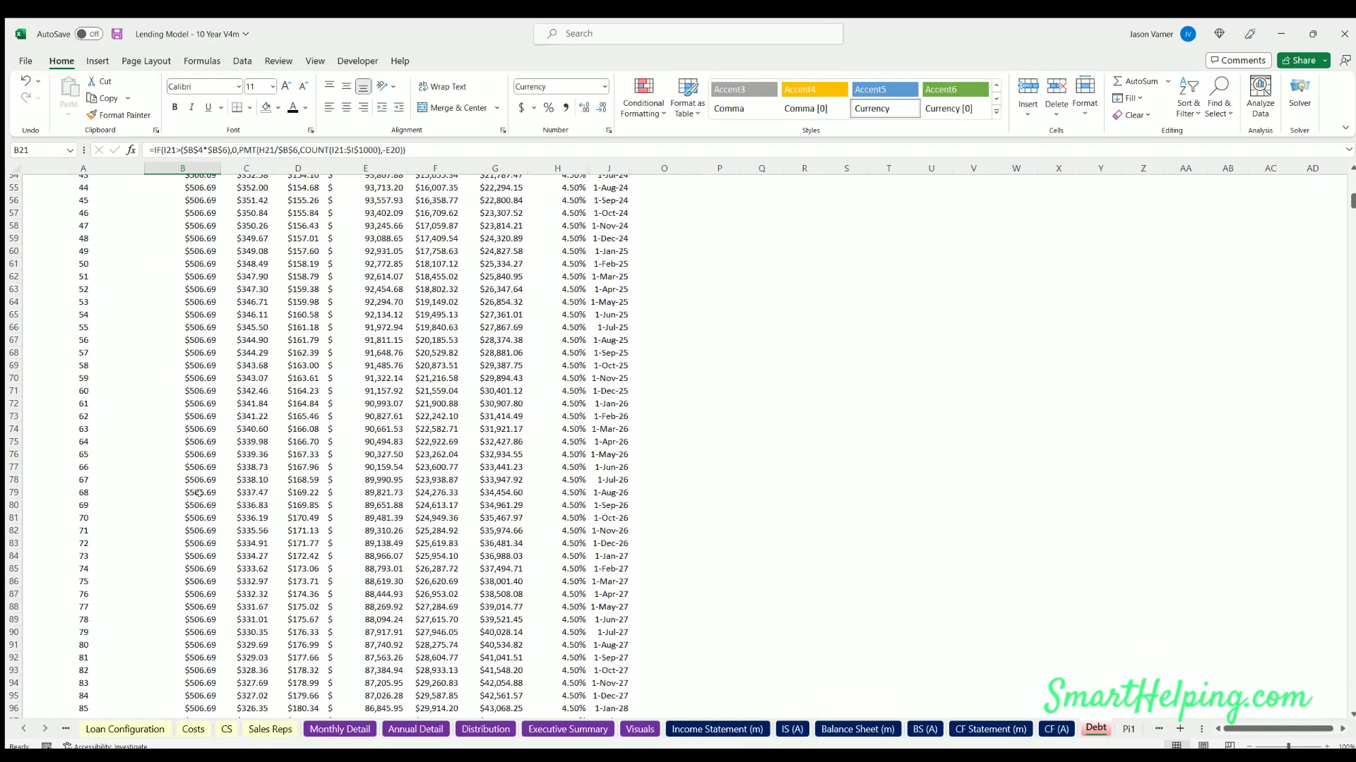
pyautogui.scroll(20, 198, 492)
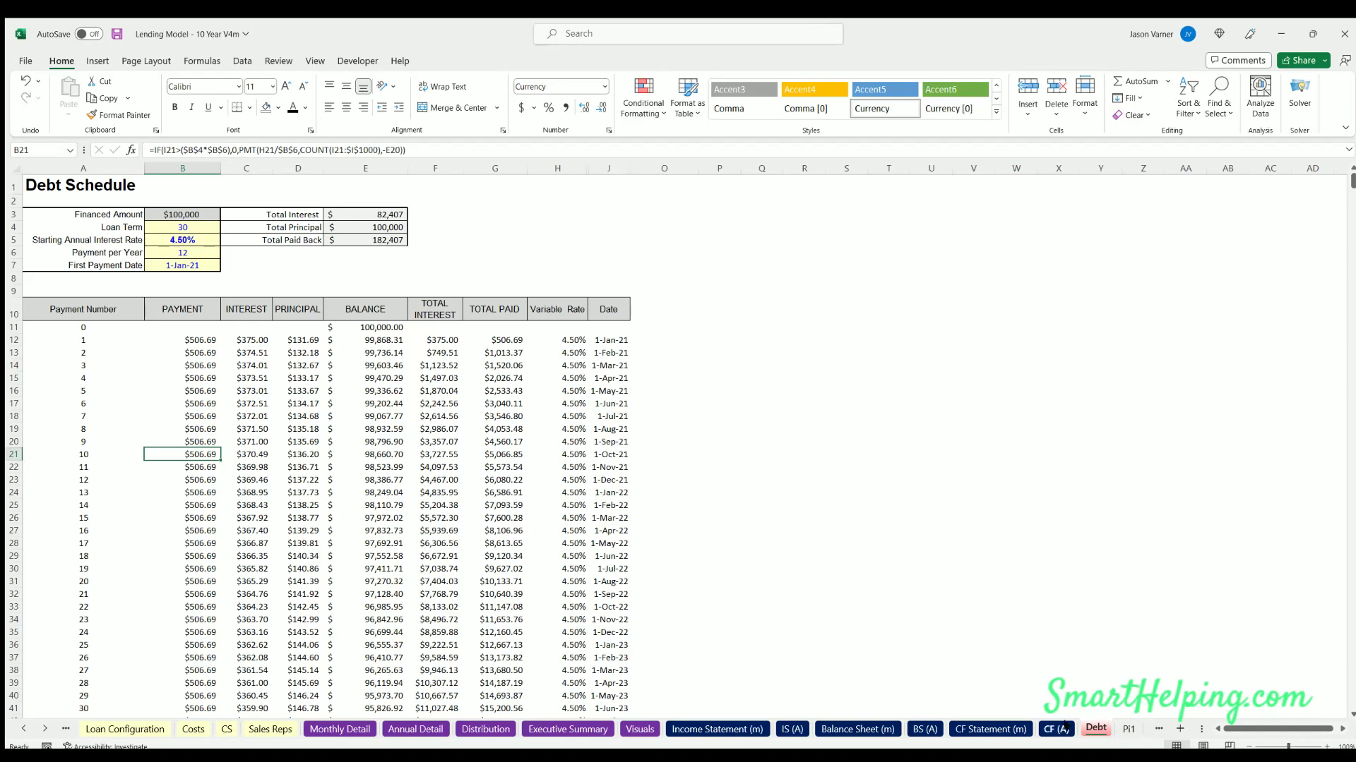
# Trace the Dec-30 Principal Repayments on the CF Statement (m) sheet to the Debt Repayment formula on Monthly Detail
pyautogui.click(1006, 729)
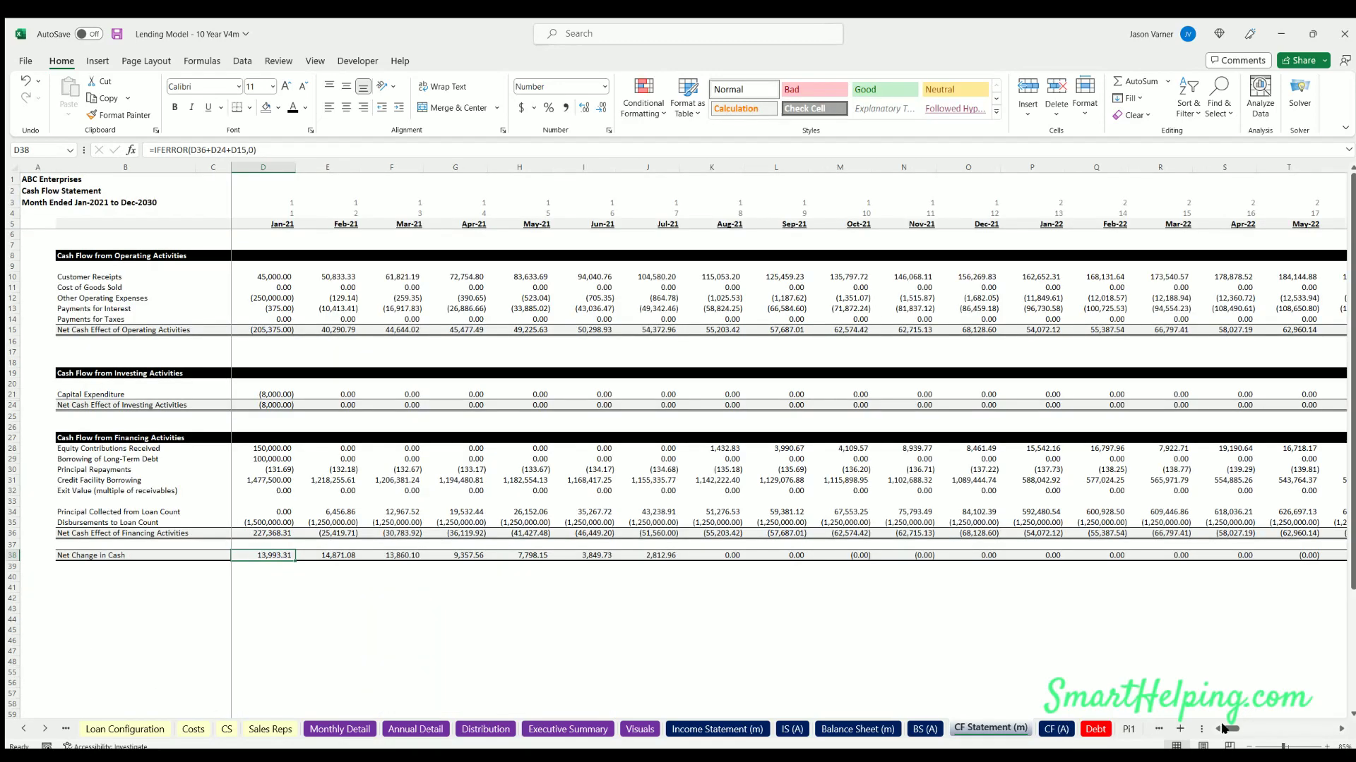
pyautogui.moveTo(1234, 728); pyautogui.dragTo(1326, 729)
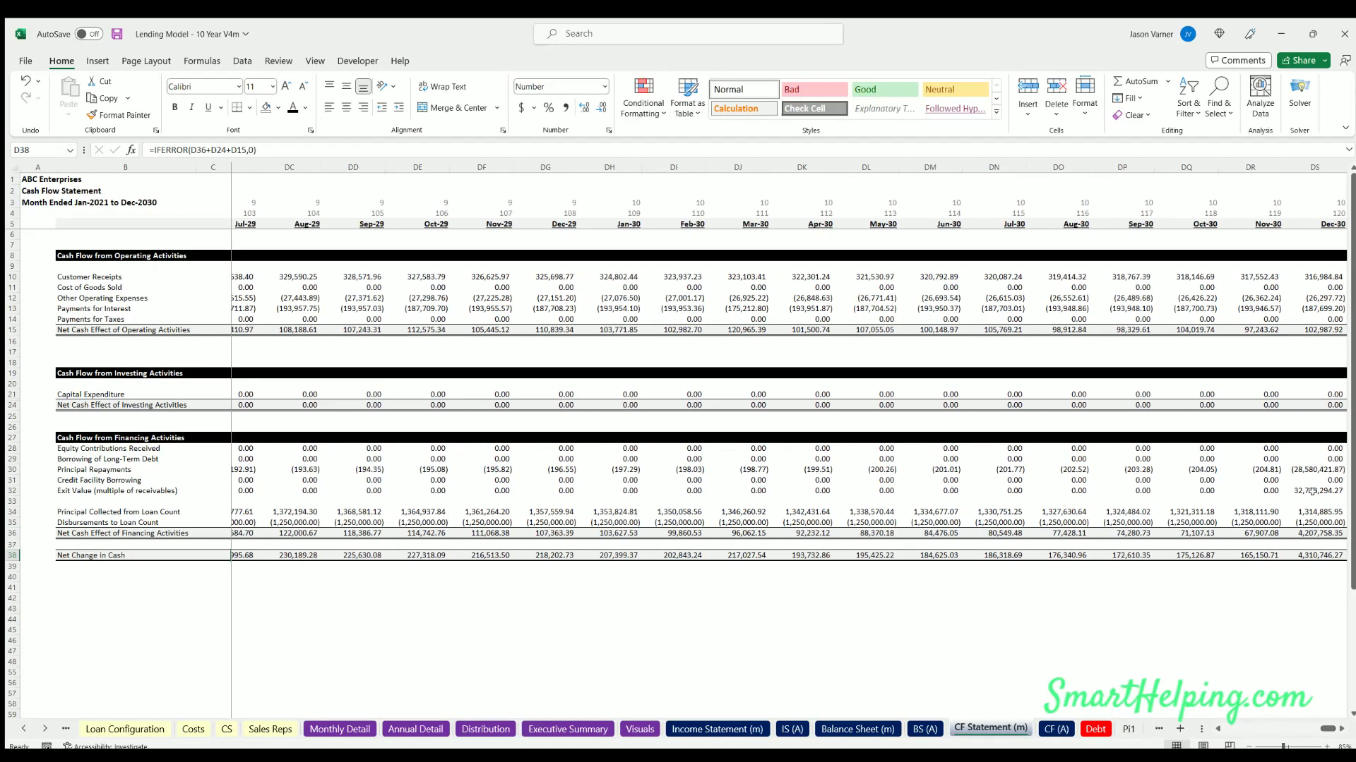
pyautogui.click(1315, 470)
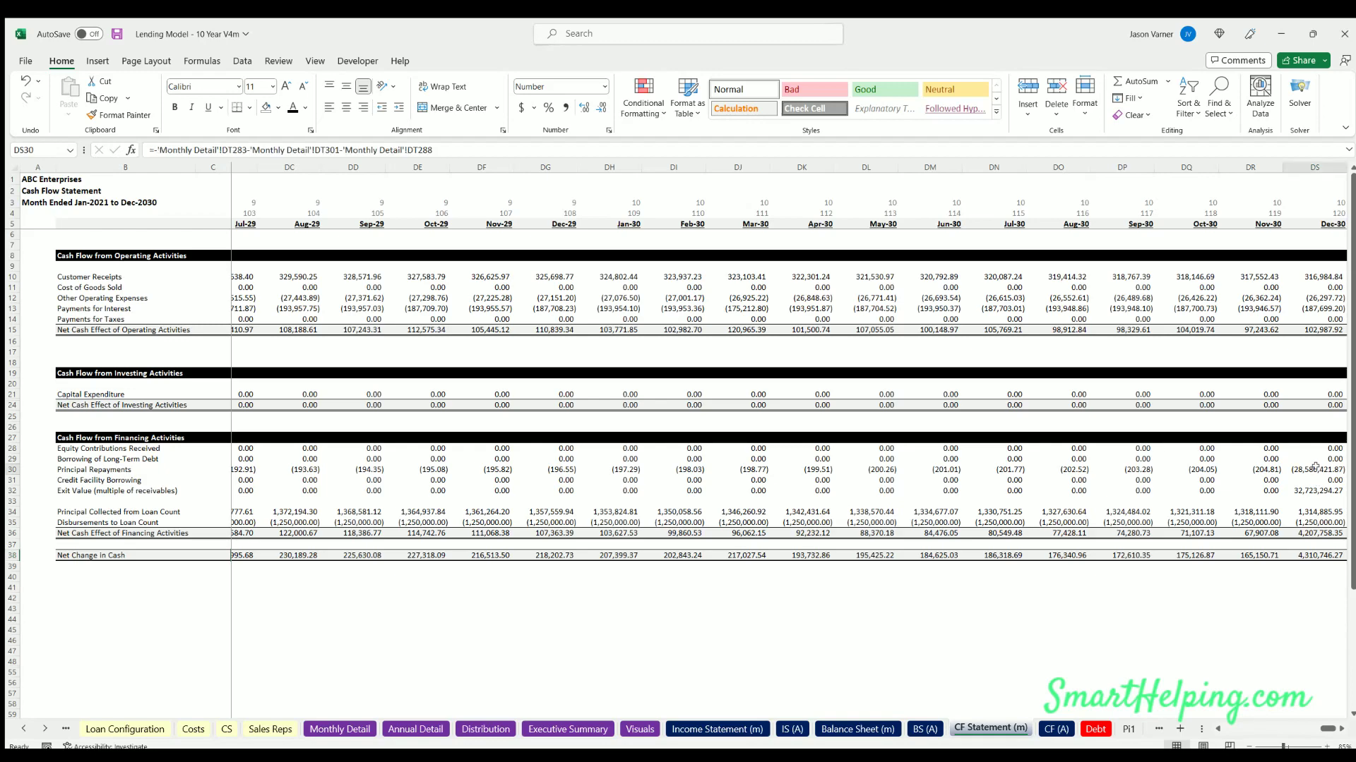
pyautogui.click(339, 730)
pyautogui.moveTo(1230, 729); pyautogui.dragTo(1328, 728)
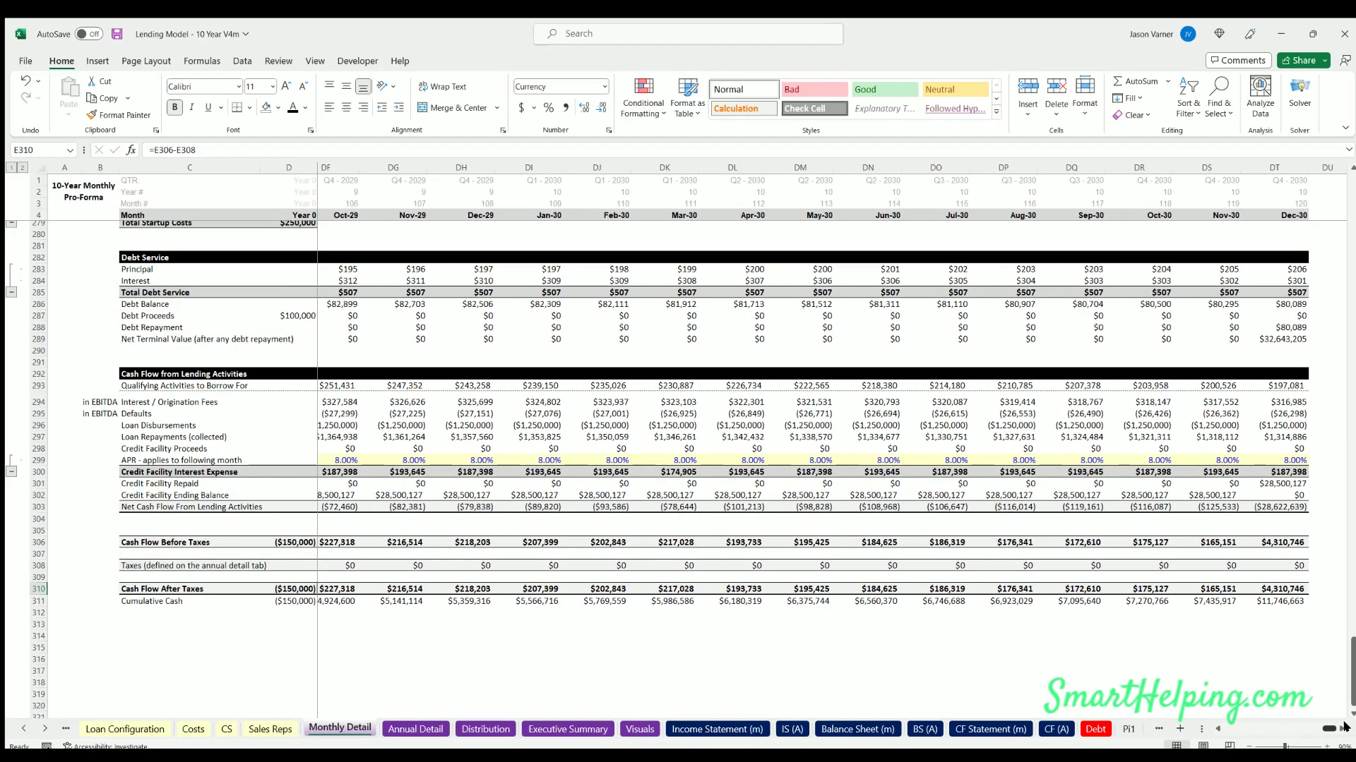
pyautogui.click(1290, 326)
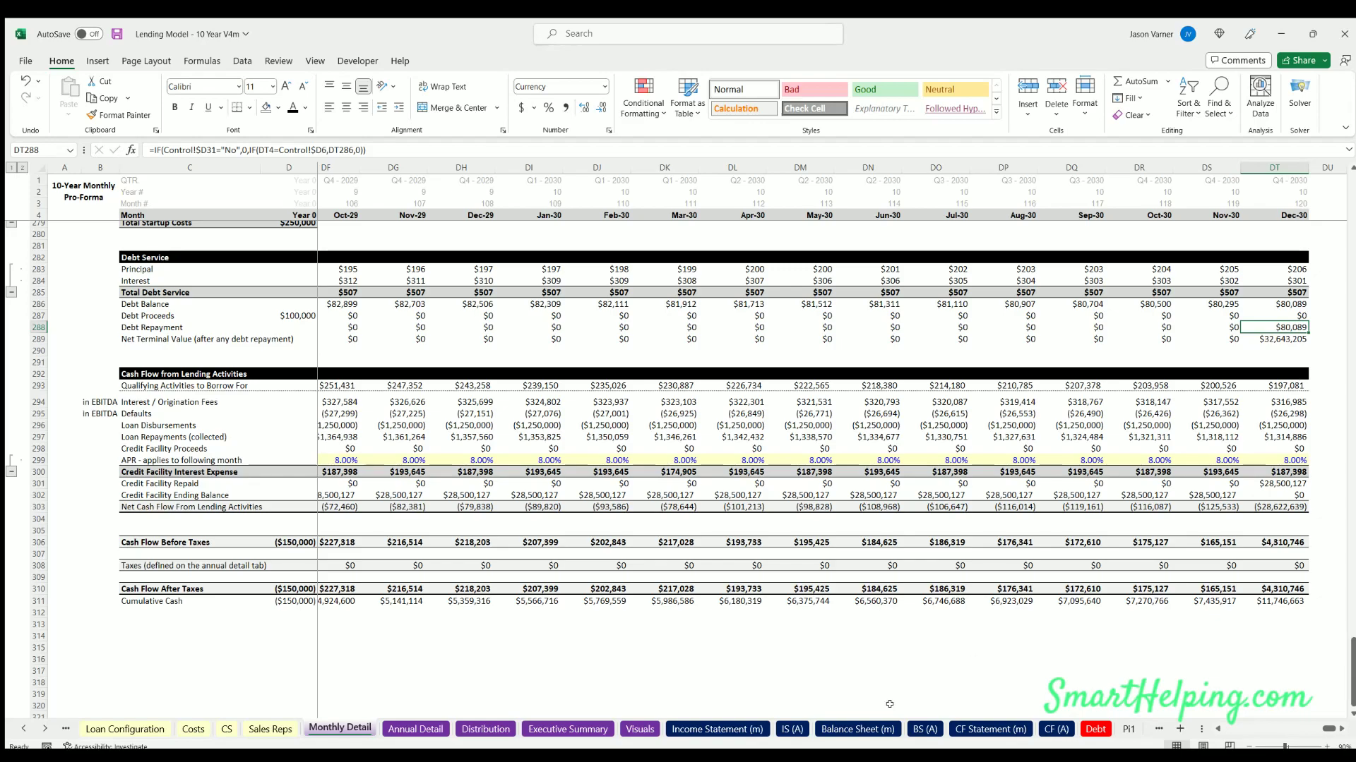
# Inspect the Nov-30 and Dec-30 Long-Term Debt formulas on the Balance Sheet (m) sheet
pyautogui.click(857, 730)
pyautogui.moveTo(1271, 729); pyautogui.dragTo(1328, 729)
pyautogui.click(1208, 485)
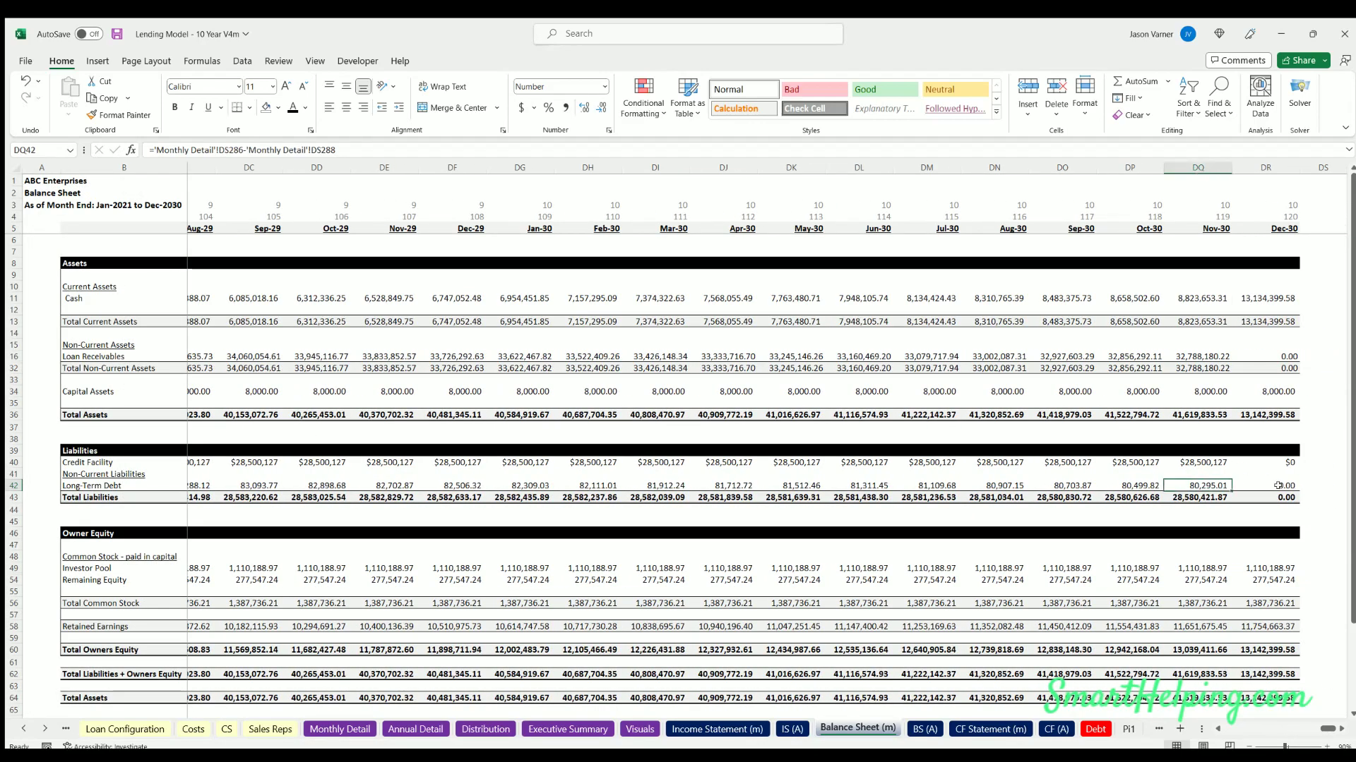
pyautogui.click(1275, 485)
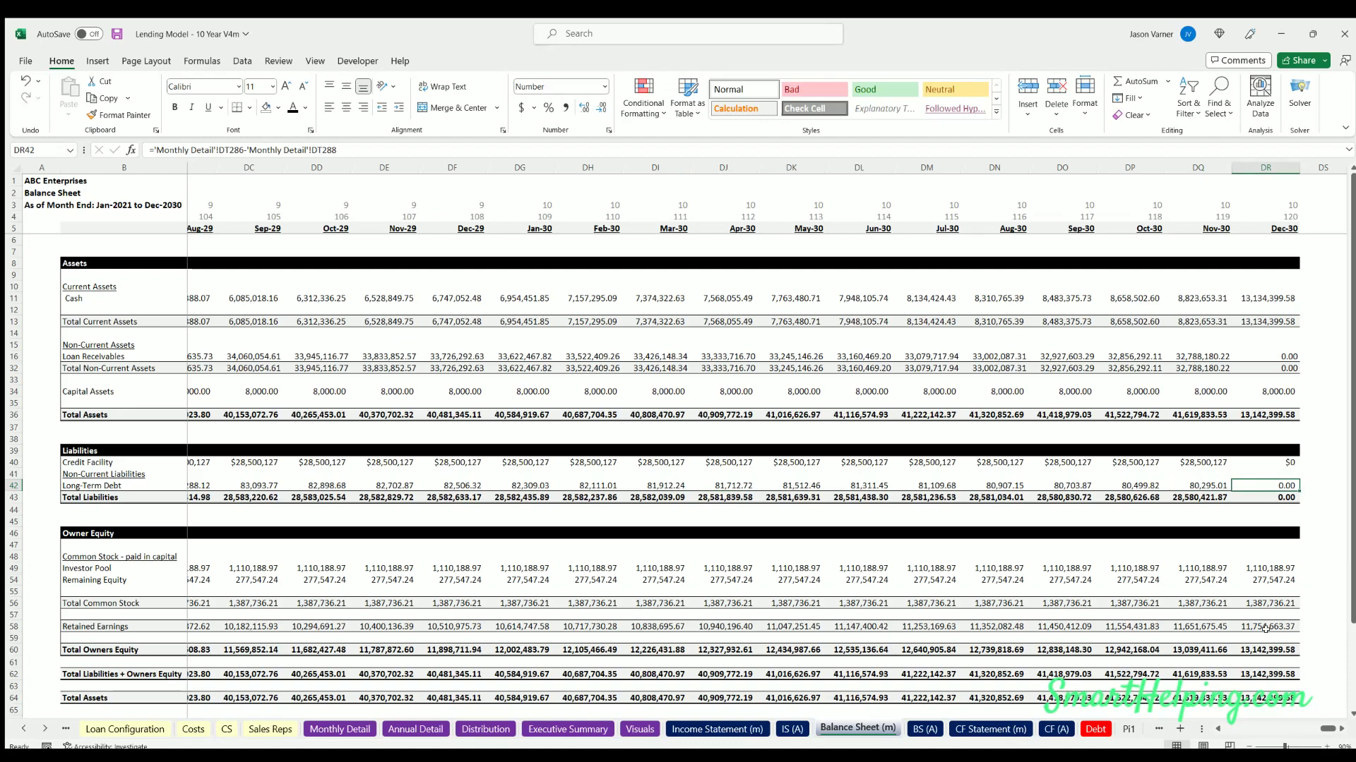
pyautogui.scroll(-3, 1267, 630)
pyautogui.scroll(3, 1267, 629)
pyautogui.moveTo(1328, 729); pyautogui.dragTo(1232, 728)
# Review the annual balance sheet, the cash flow and income statements, and the charts on the Visuals sheet
pyautogui.hotkey('ctrl', 'pagedown')
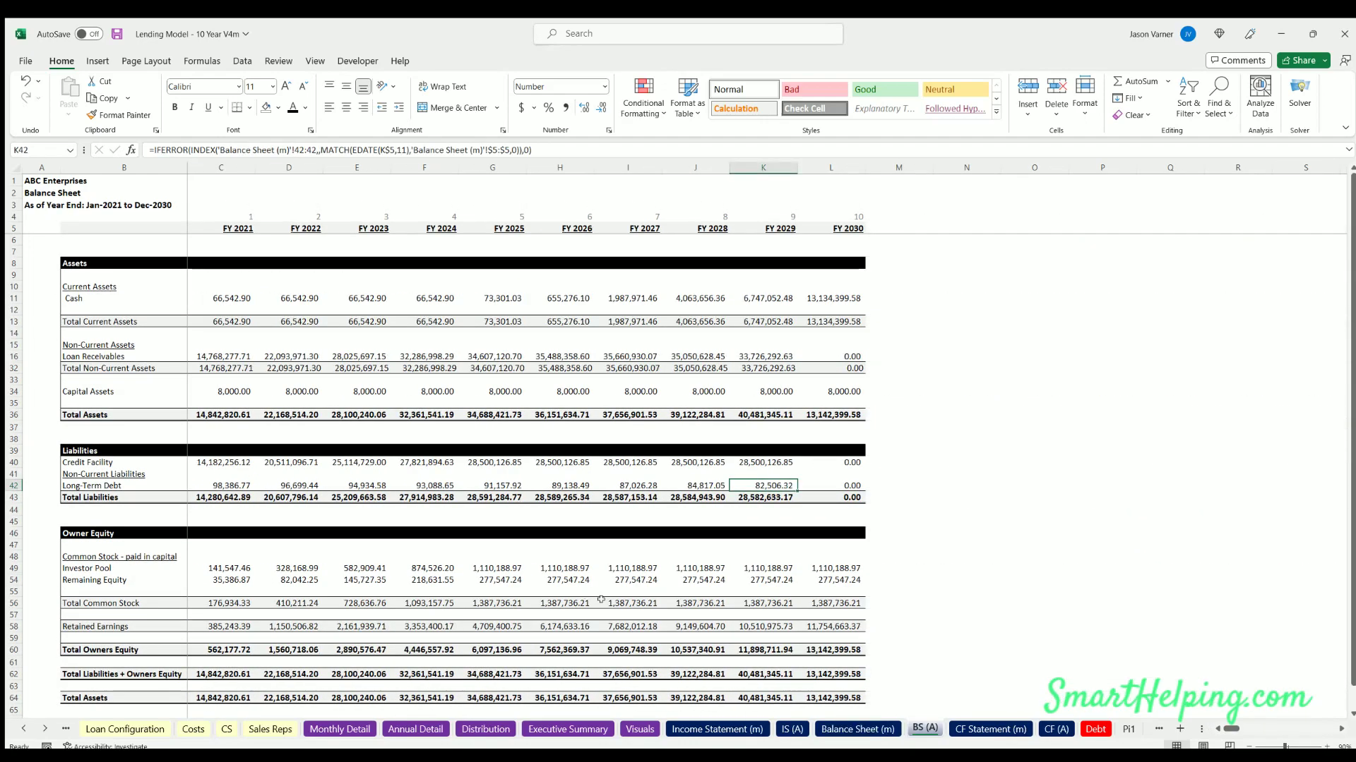
pyautogui.hotkey('ctrl', 'pagedown')
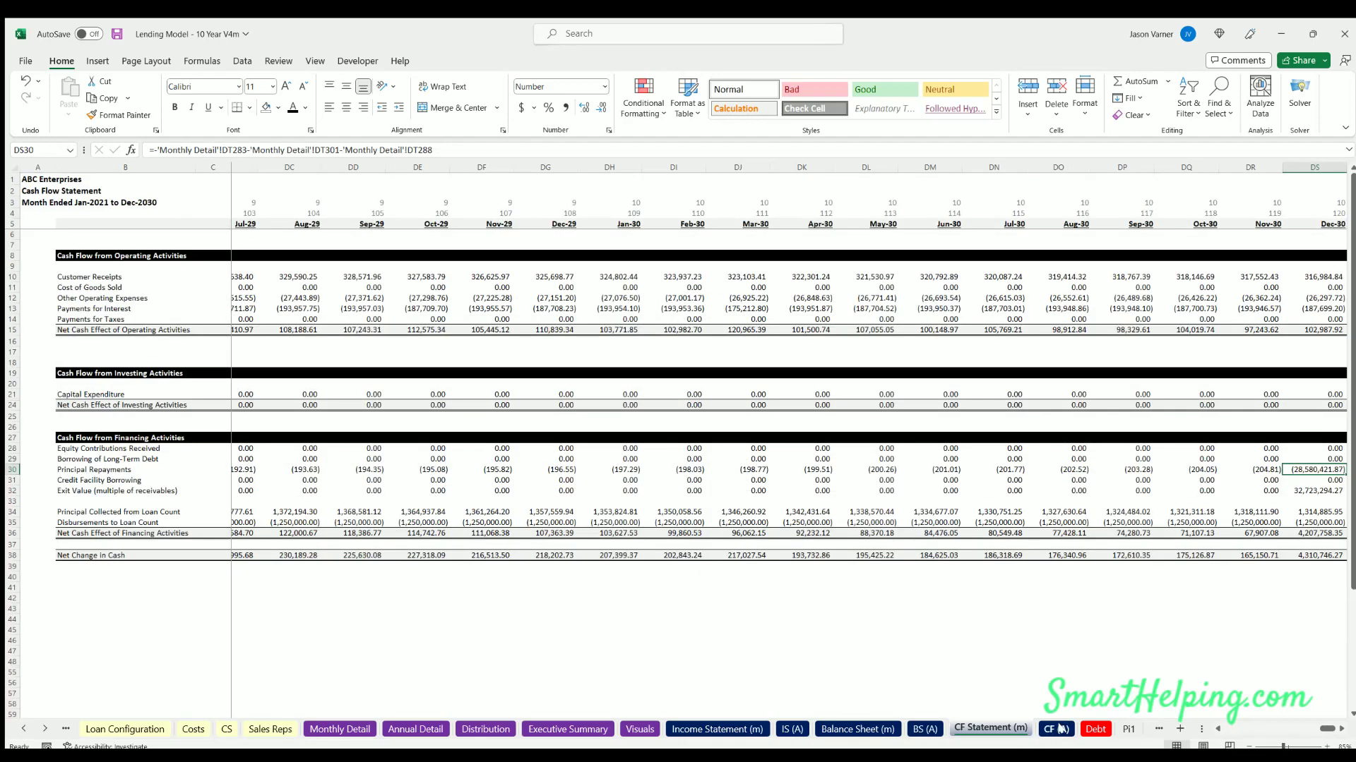
pyautogui.hotkey('ctrl', 'pagedown')
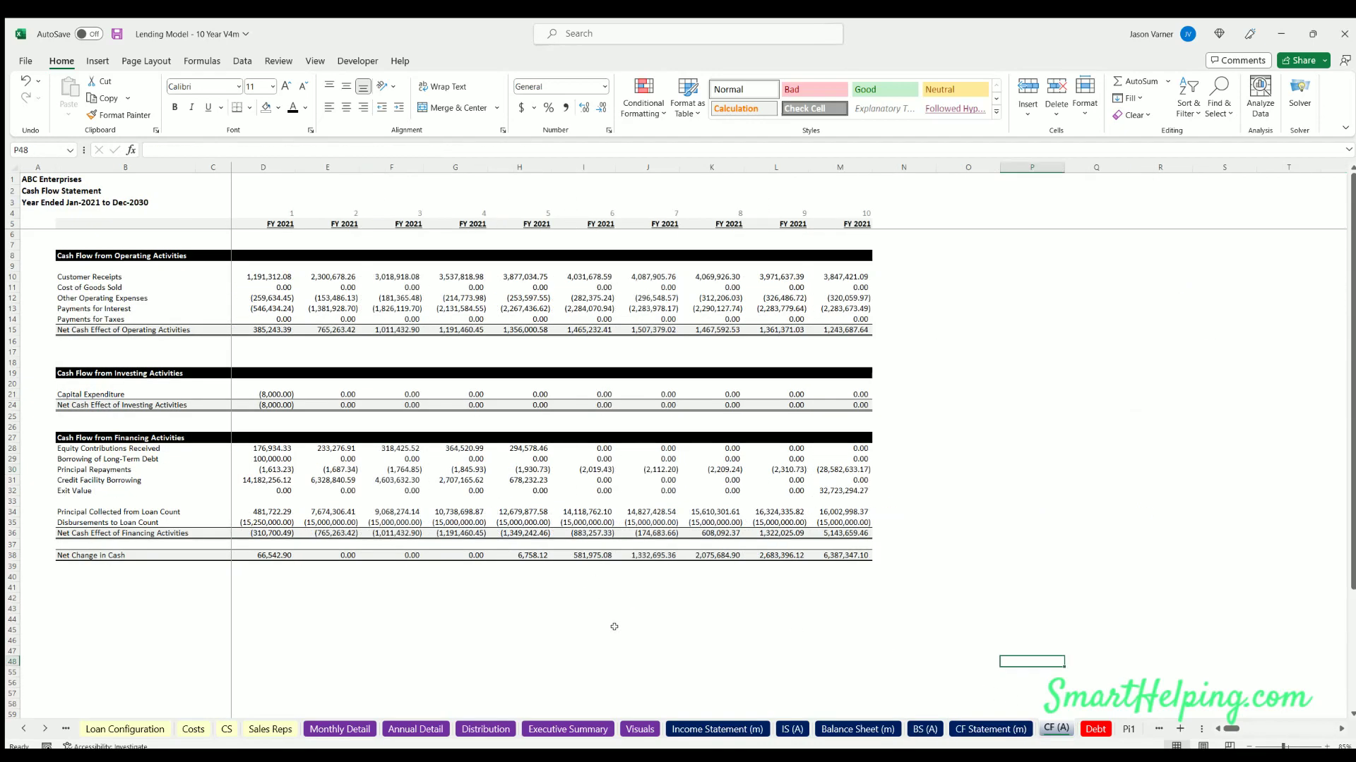
pyautogui.click(792, 728)
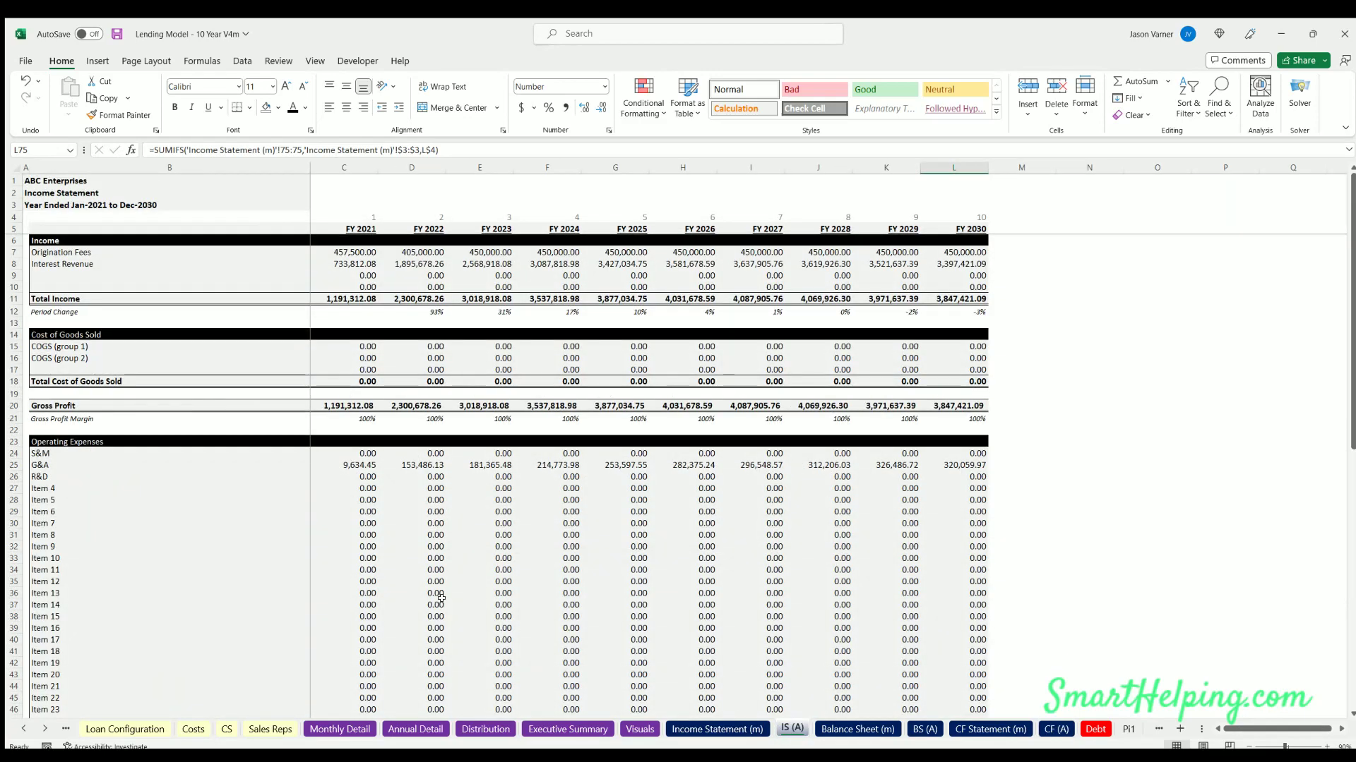
pyautogui.click(709, 729)
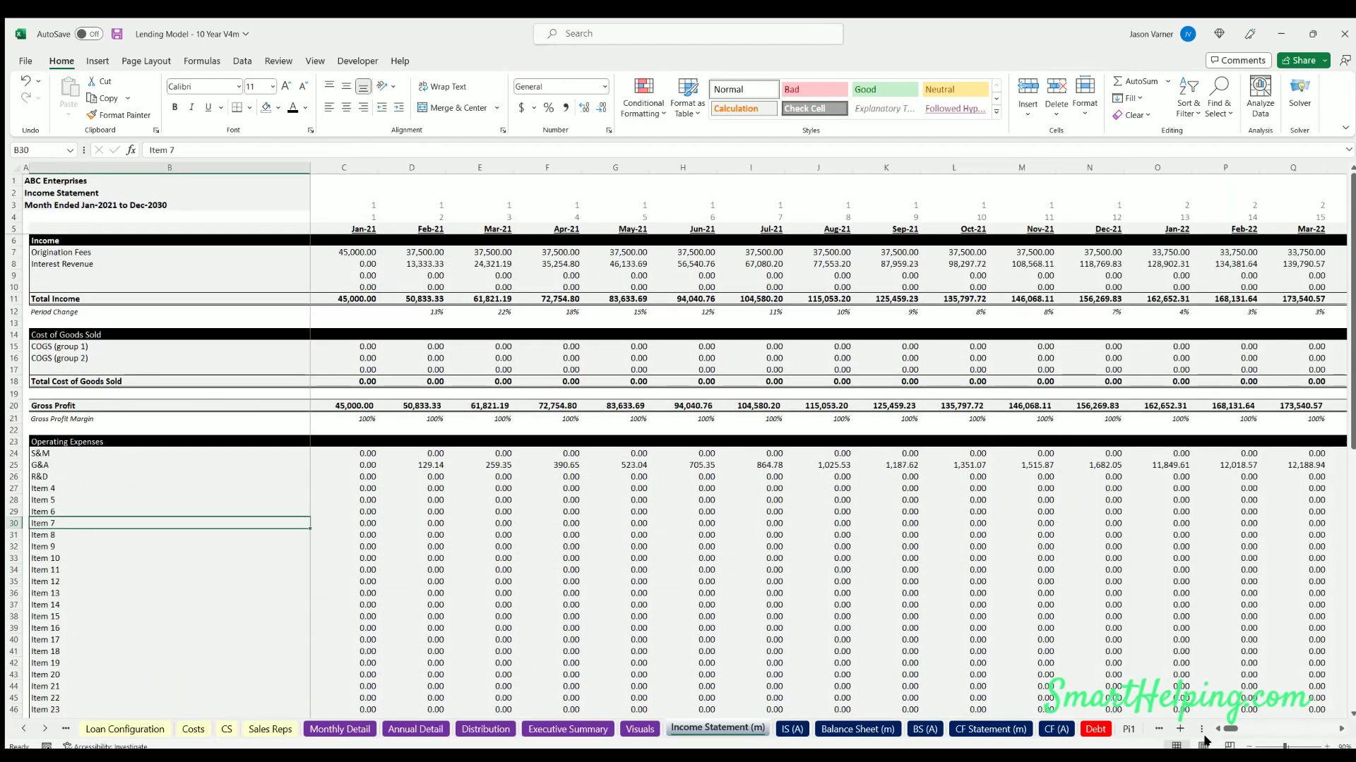
pyautogui.click(639, 730)
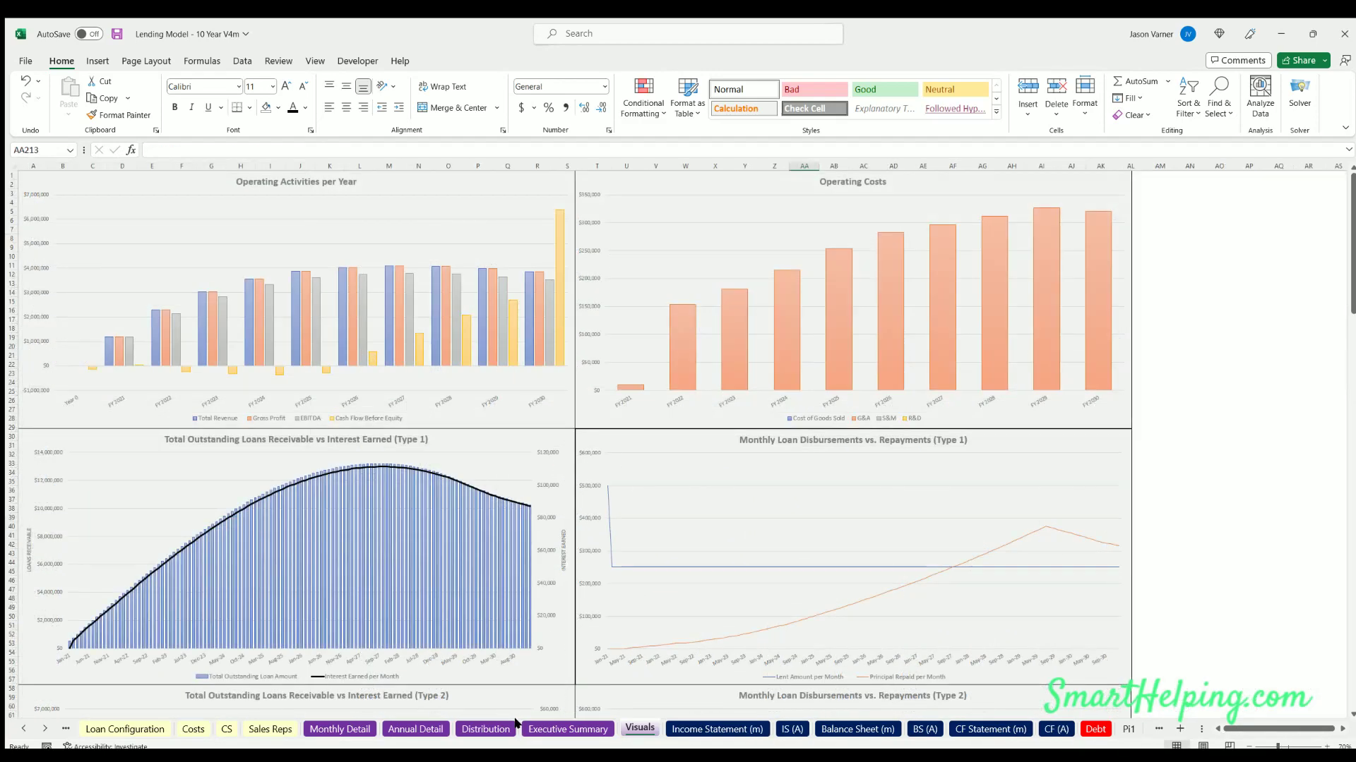
# Look over the Distribution and Annual Detail sheets, then the Monthly Detail sheet from its cost sections to the first loan months
pyautogui.click(486, 728)
pyautogui.click(415, 729)
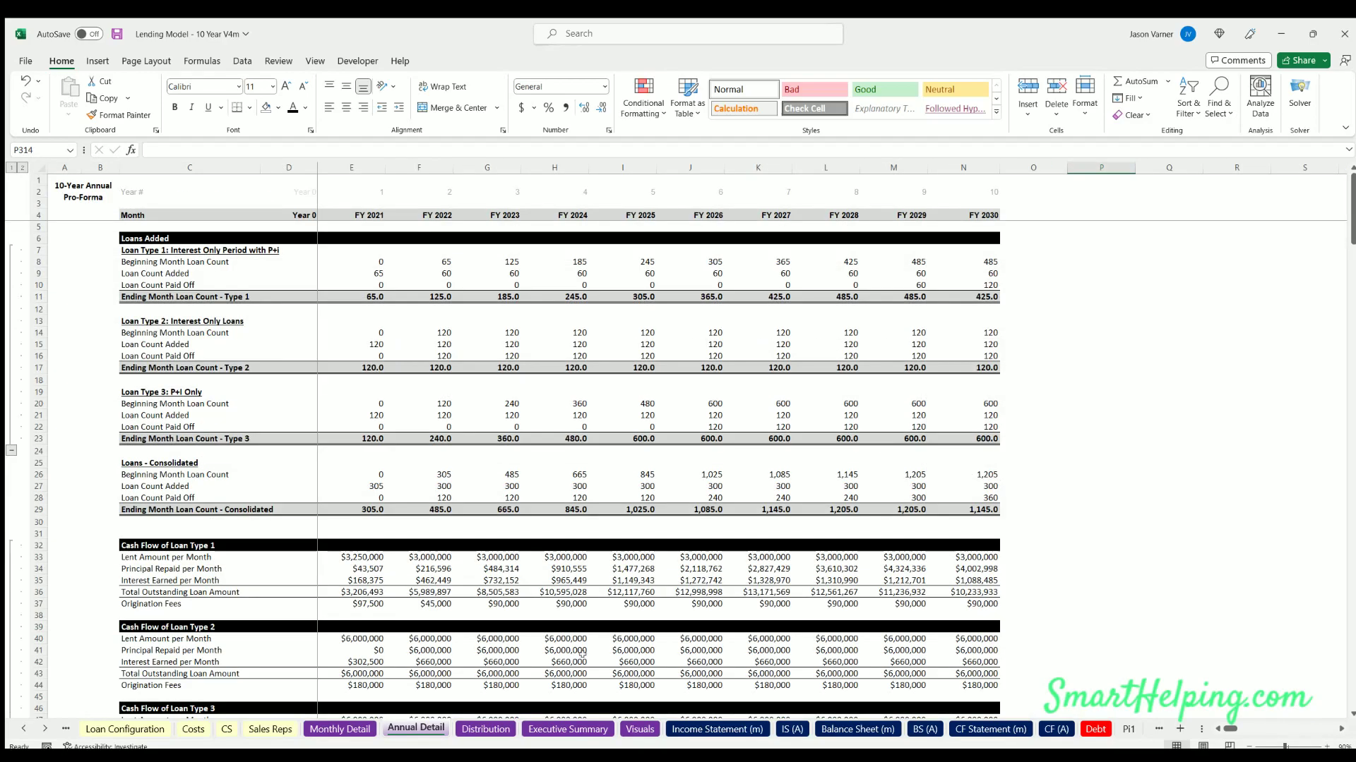
pyautogui.click(340, 729)
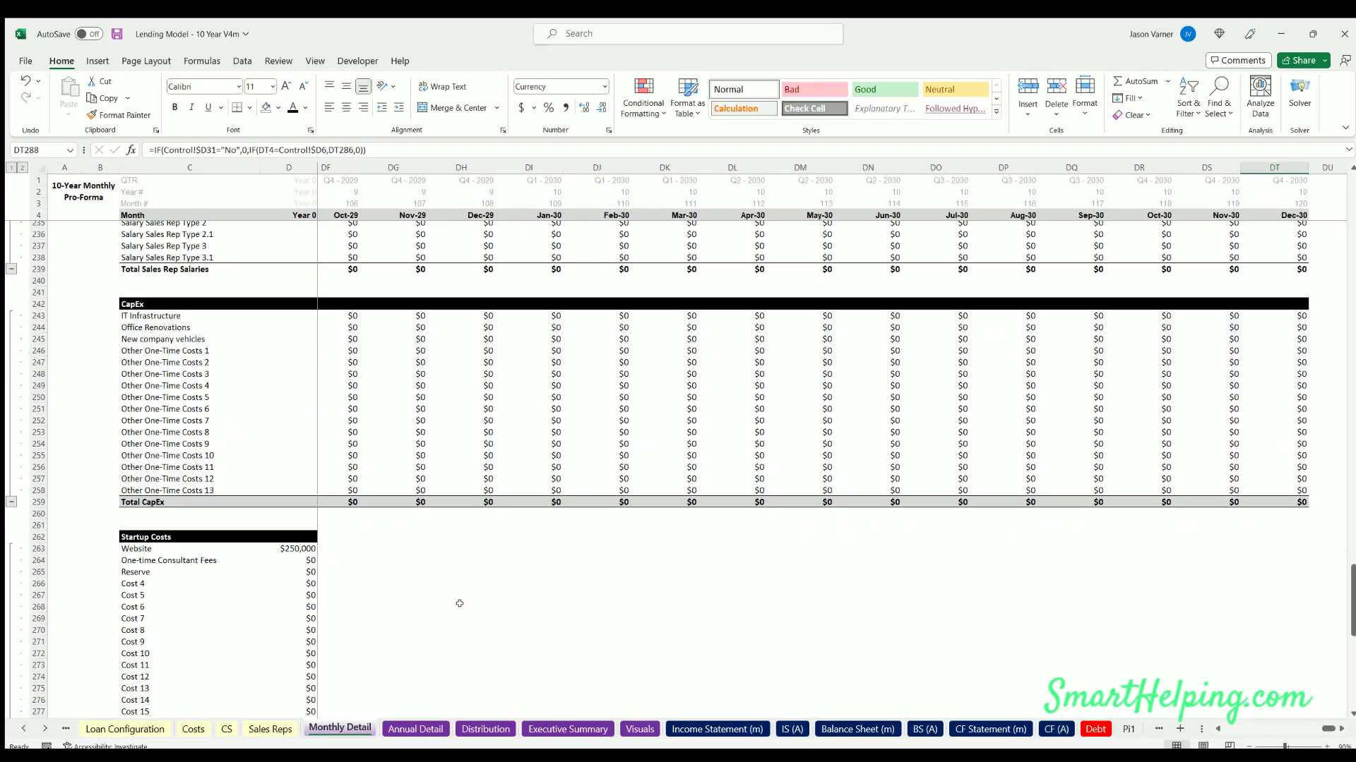
pyautogui.scroll(-5, 496, 597)
pyautogui.scroll(20, 496, 597)
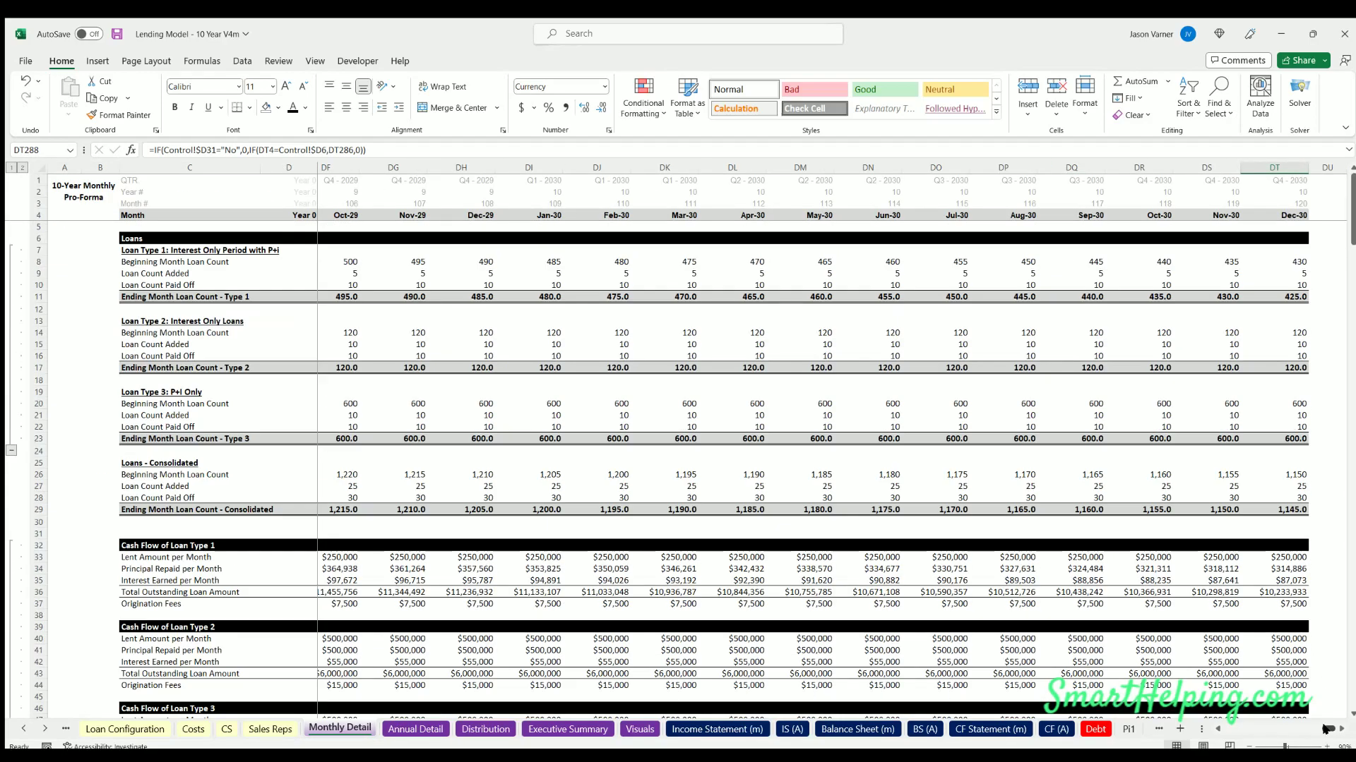
pyautogui.hscroll(-1, 1276, 734)
pyautogui.hscroll(-20, 1276, 734)
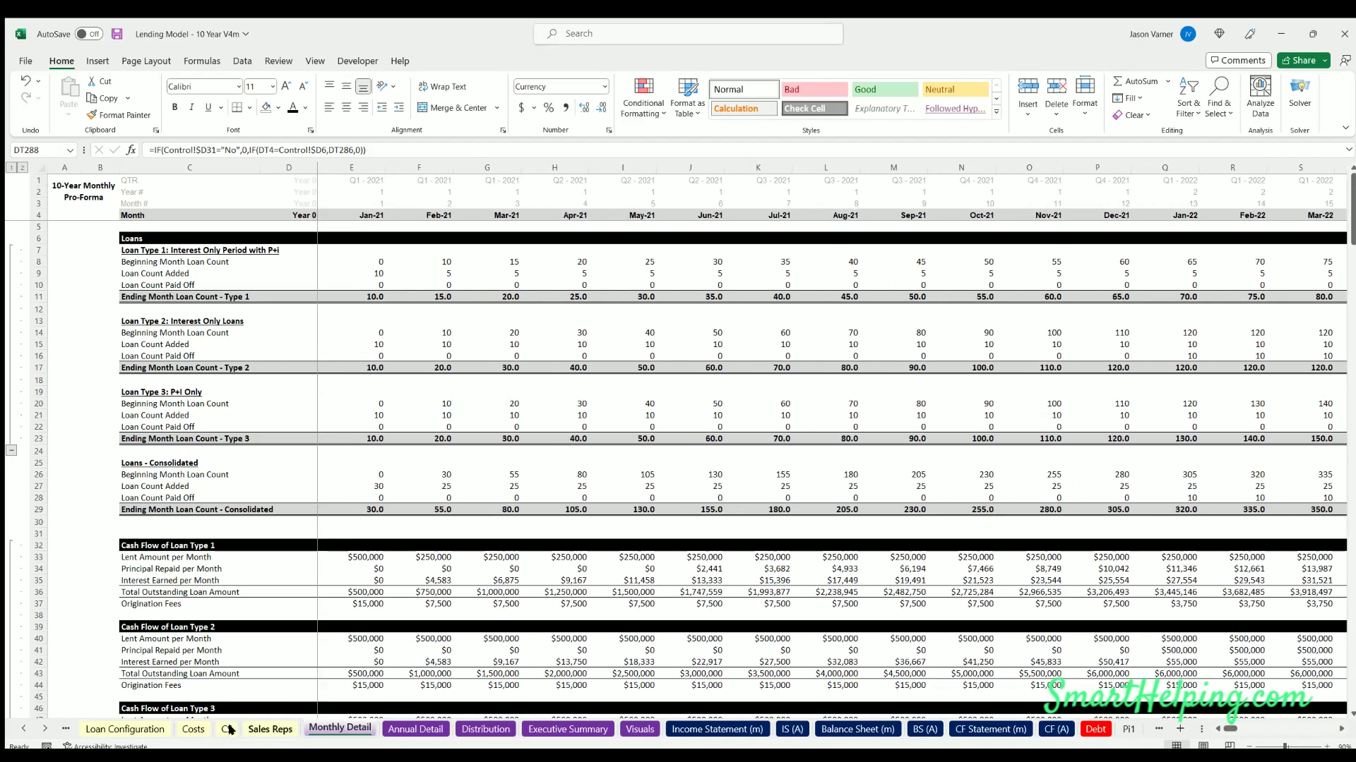
# Return to the input sheets and review Sales Reps, Costs and the three loan types on Loan Configuration
pyautogui.click(27, 729)
pyautogui.click(27, 729)
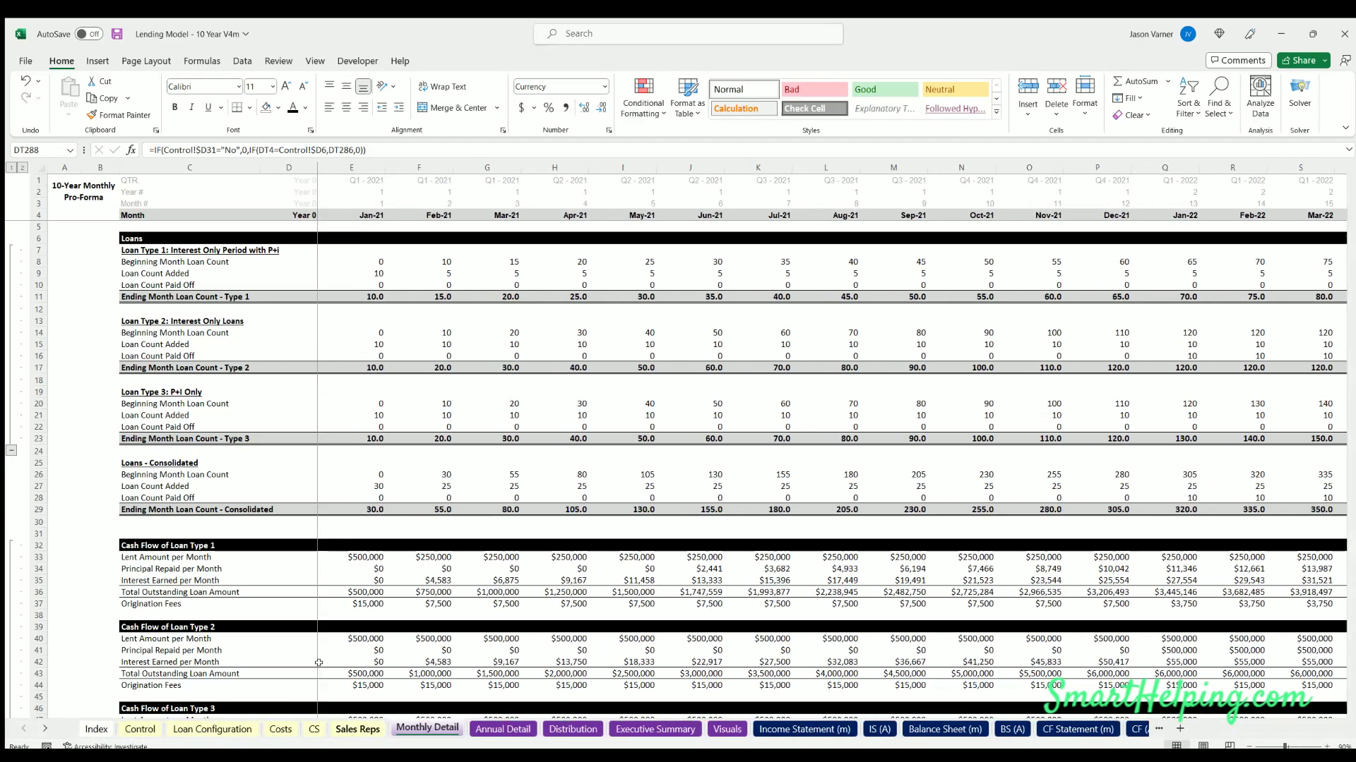
pyautogui.click(343, 727)
pyautogui.click(281, 730)
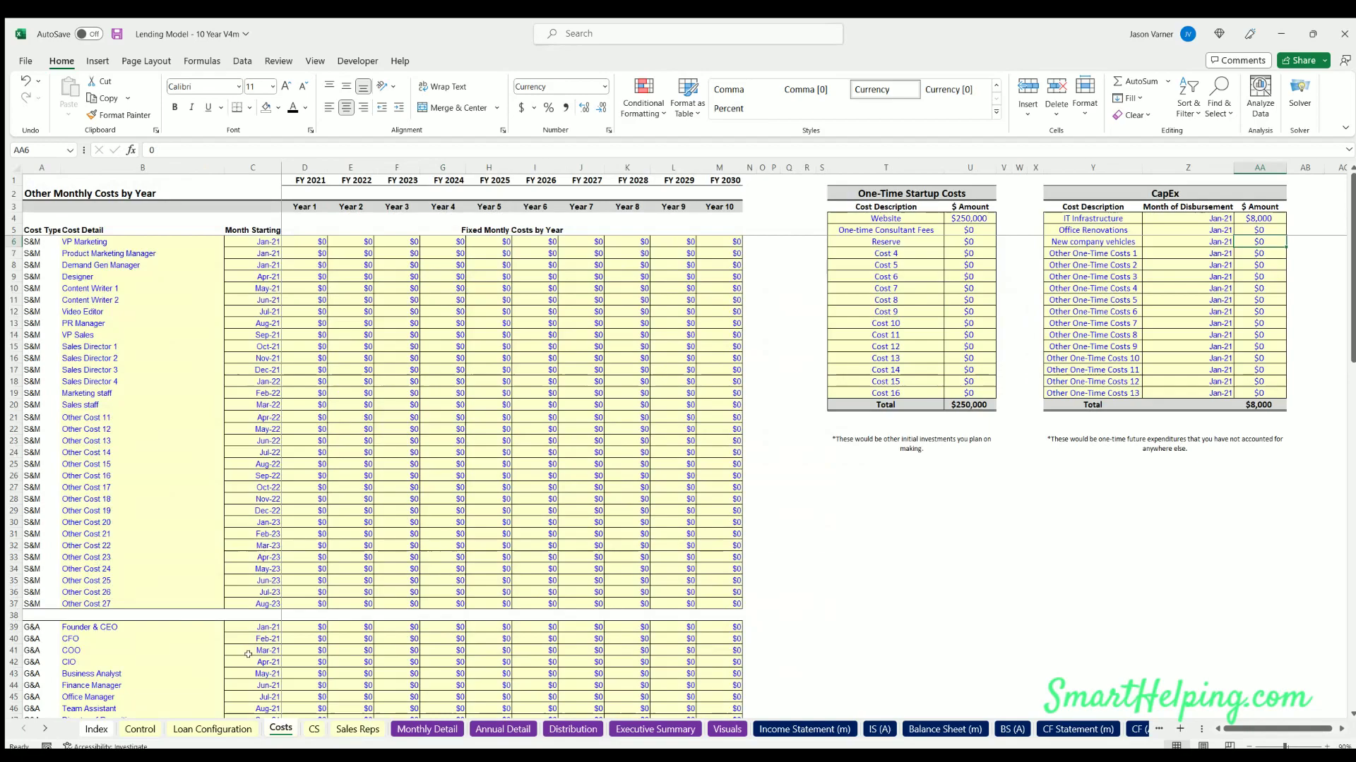
pyautogui.click(212, 728)
pyautogui.scroll(-4, 235, 638)
pyautogui.scroll(4, 235, 638)
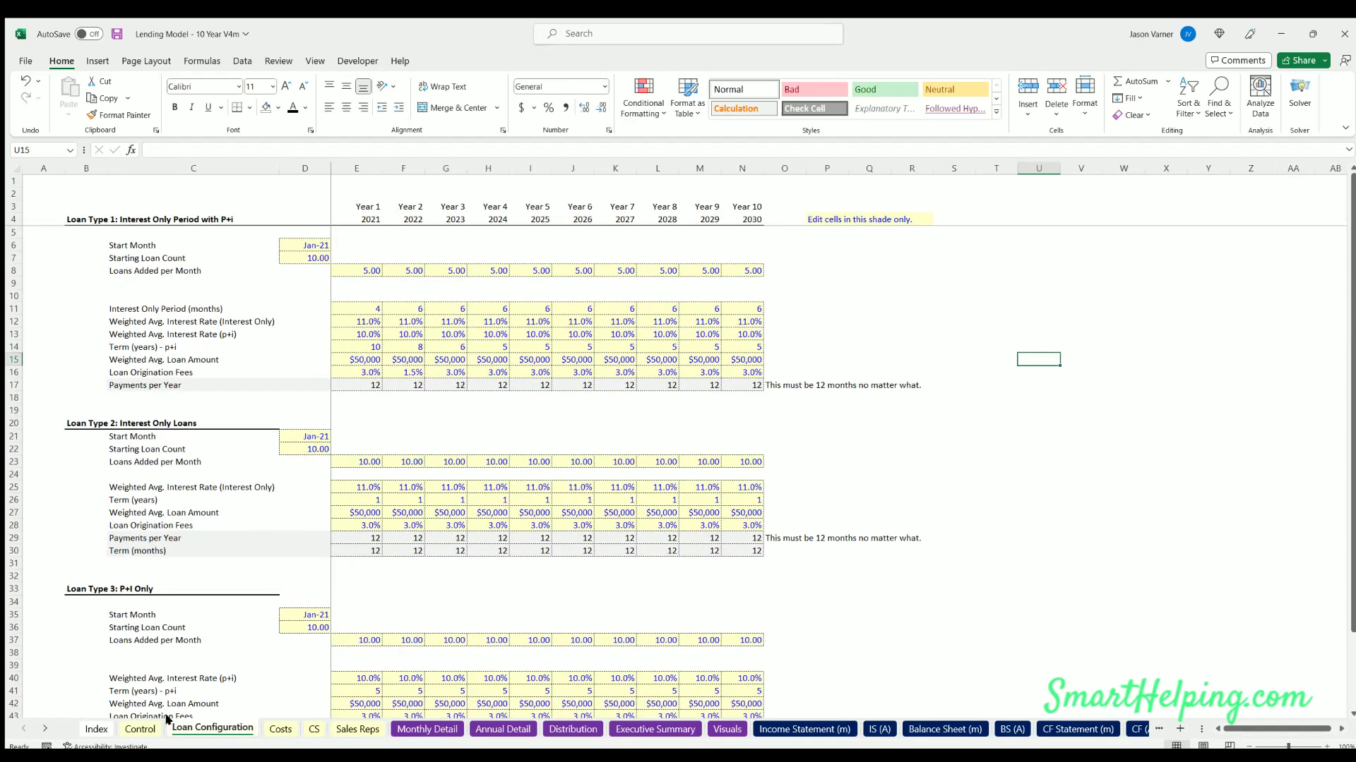
# Review the Control sheet's project assumptions, equity, credit facility and terminal value inputs
pyautogui.click(140, 730)
pyautogui.scroll(-4, 250, 648)
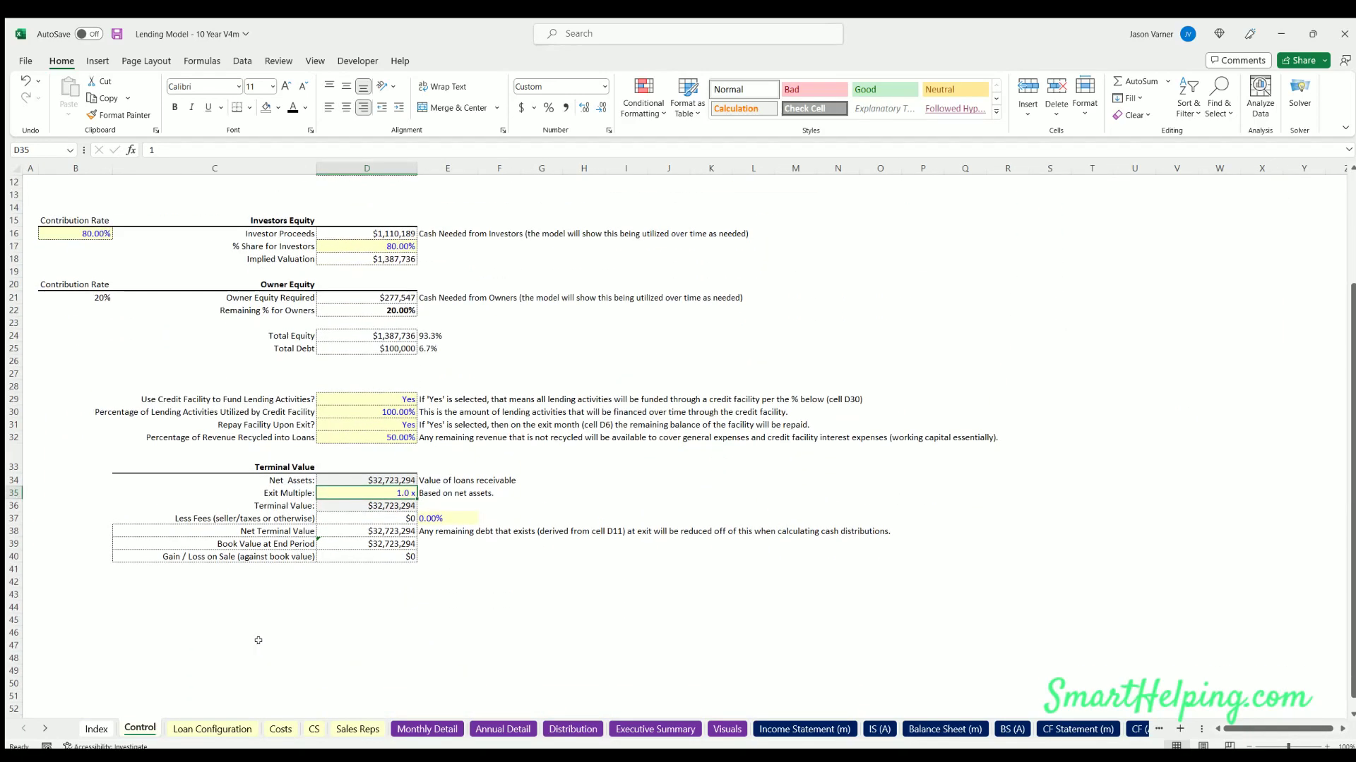
pyautogui.scroll(4, 254, 644)
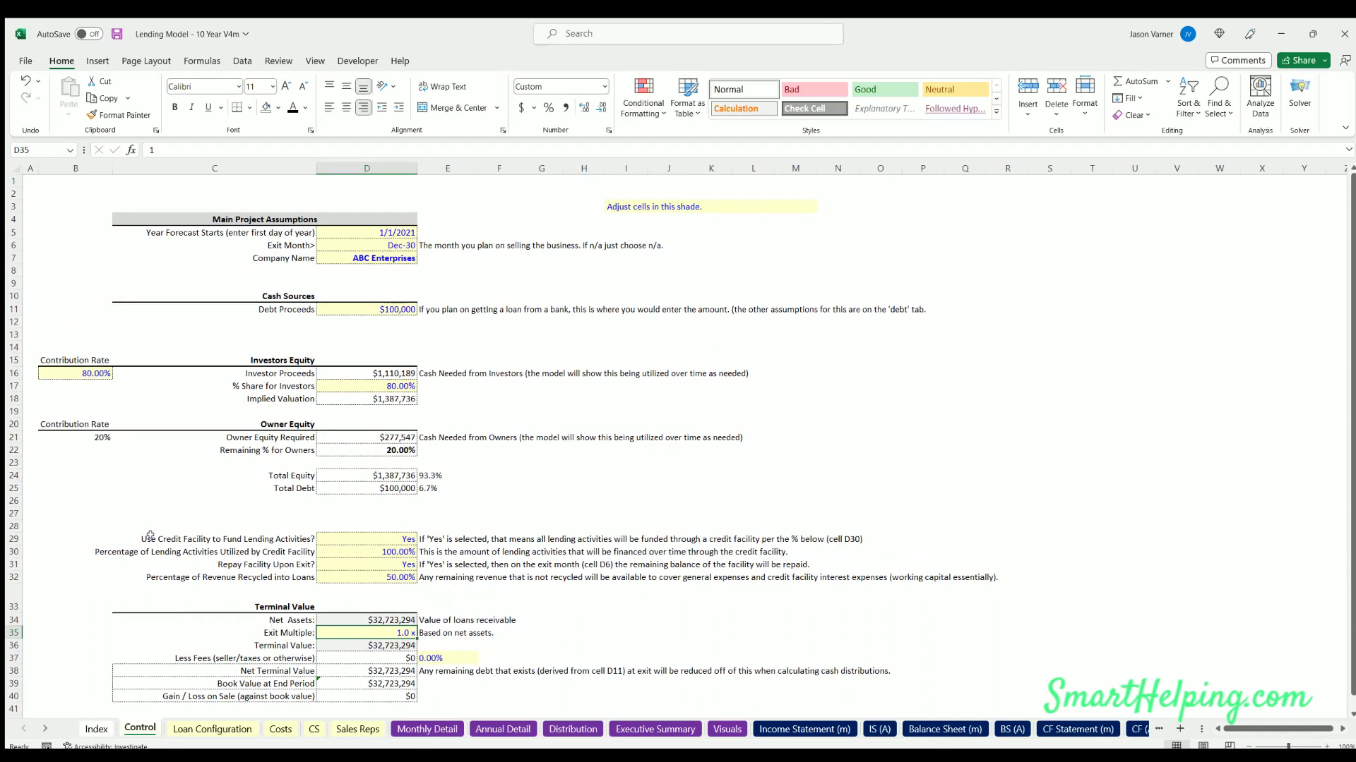
pyautogui.click(1025, 458)
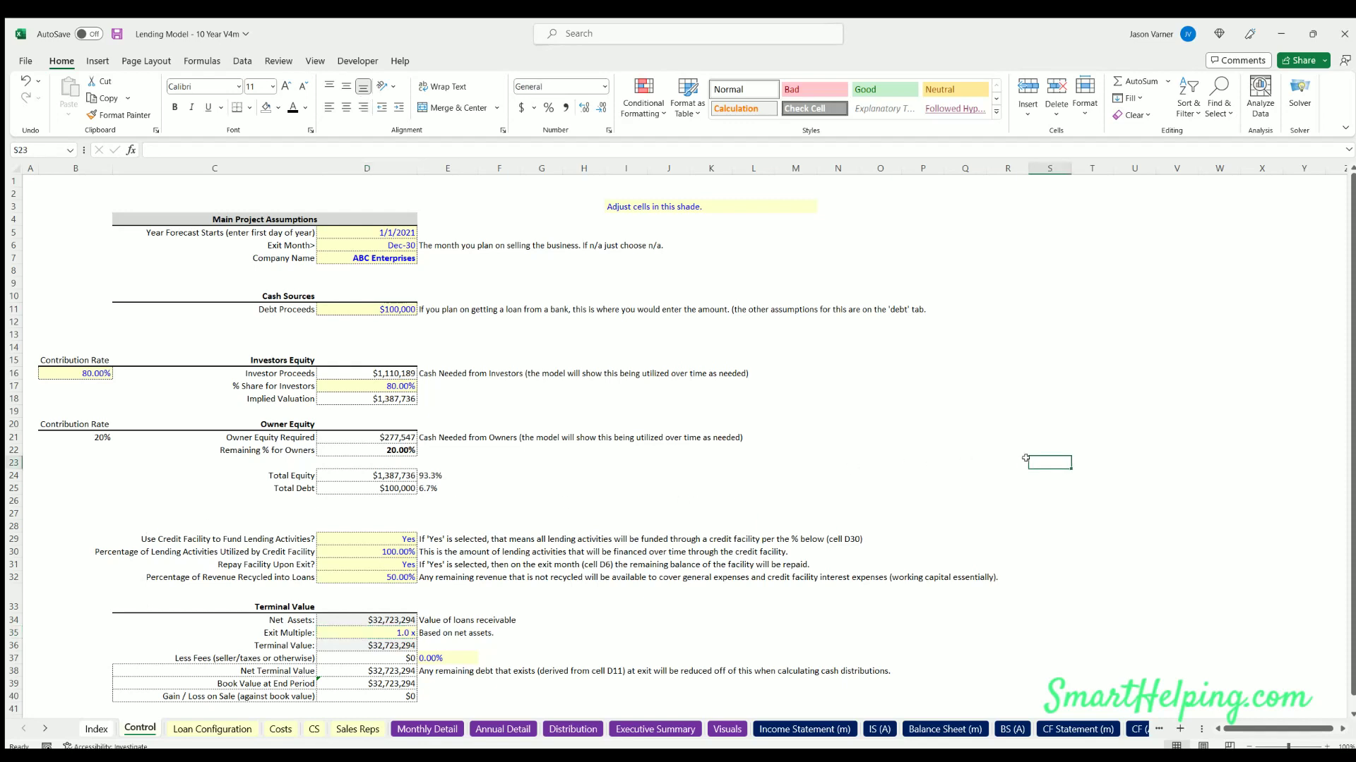